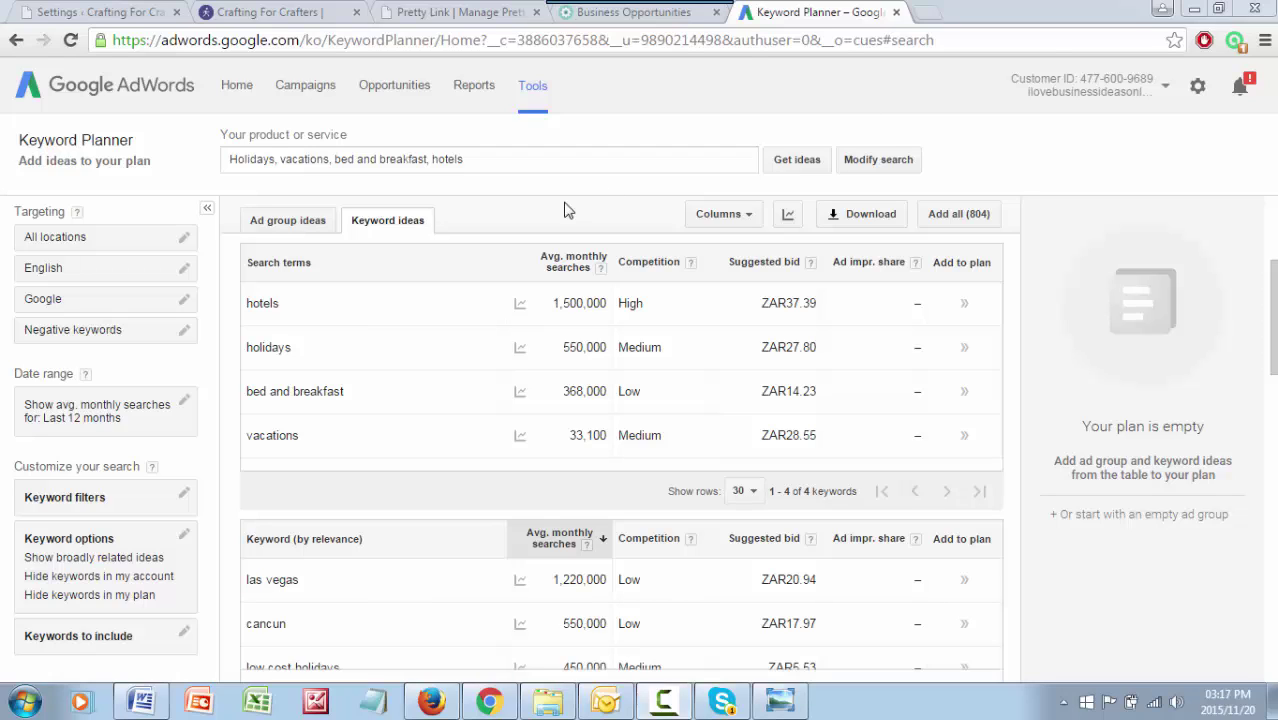
Add "guest house" to the product or service terms and get the keyword ideas
{"action": "left_click", "coordinate": [491, 156]}
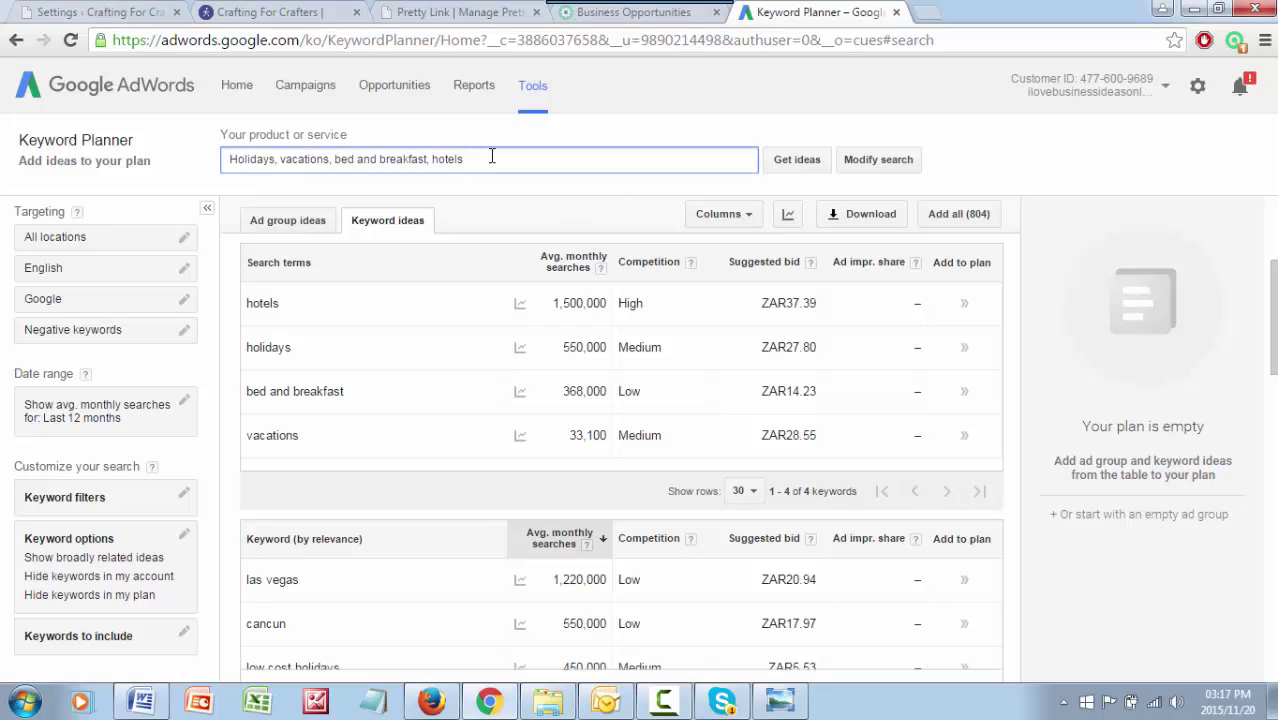
{"action": "type", "text": ", guest house"}
{"action": "left_click", "coordinate": [772, 170]}
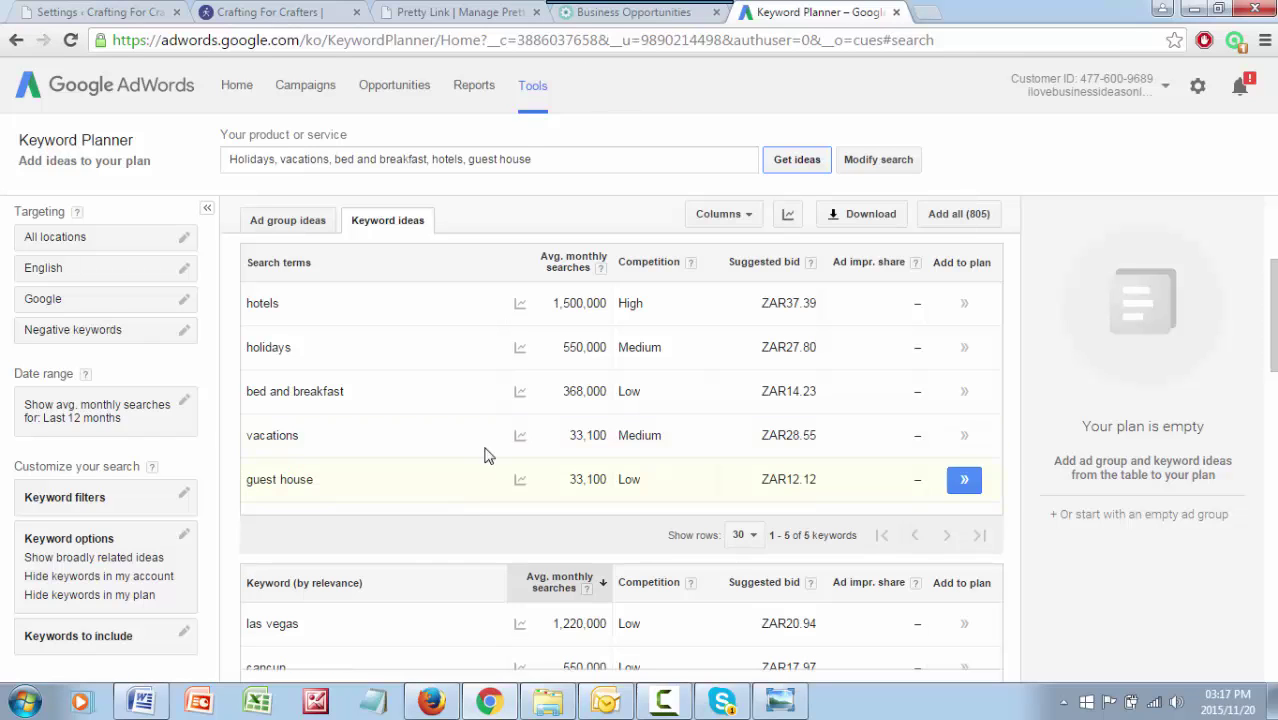
Examine the average monthly searches and competition for the entered terms and the related keyword ideas across all locations
{"action": "mouse_move", "coordinate": [577, 304]}
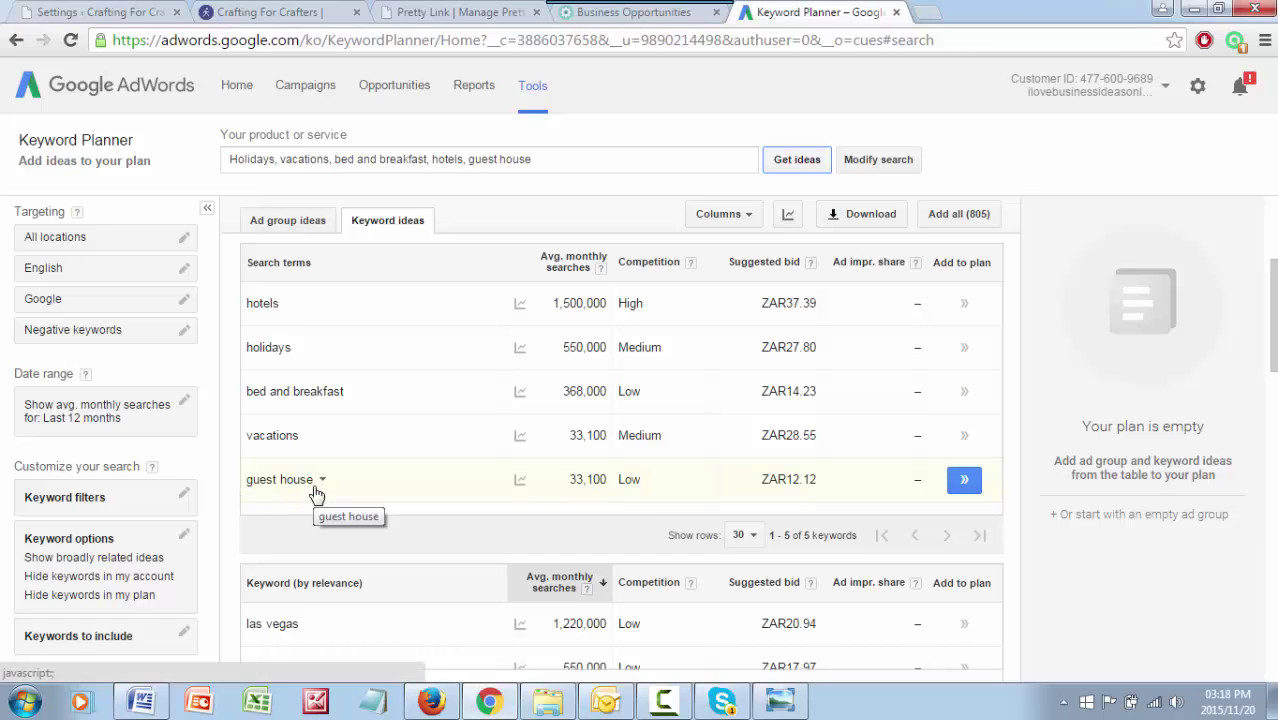
{"action": "scroll", "coordinate": [497, 489], "scroll_direction": "down", "scroll_amount": 2}
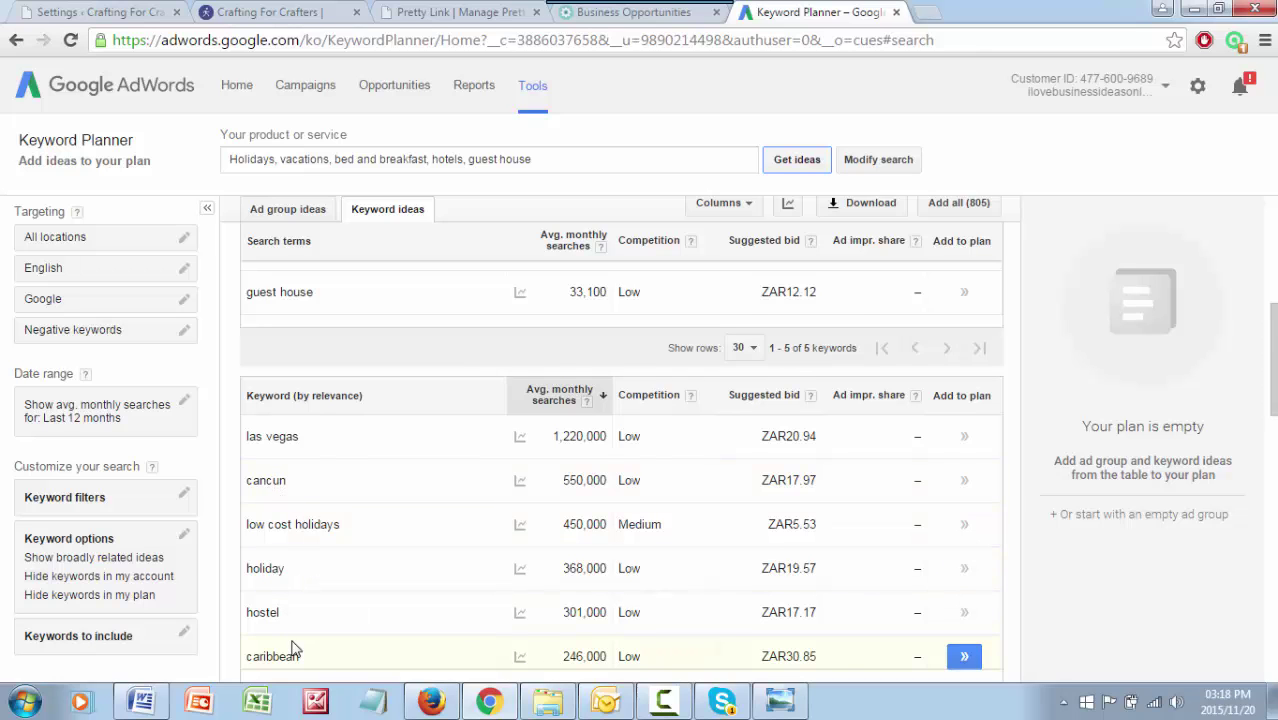
{"action": "scroll", "coordinate": [290, 635], "scroll_direction": "down", "scroll_amount": 1}
{"action": "scroll", "coordinate": [388, 480], "scroll_direction": "down", "scroll_amount": 2}
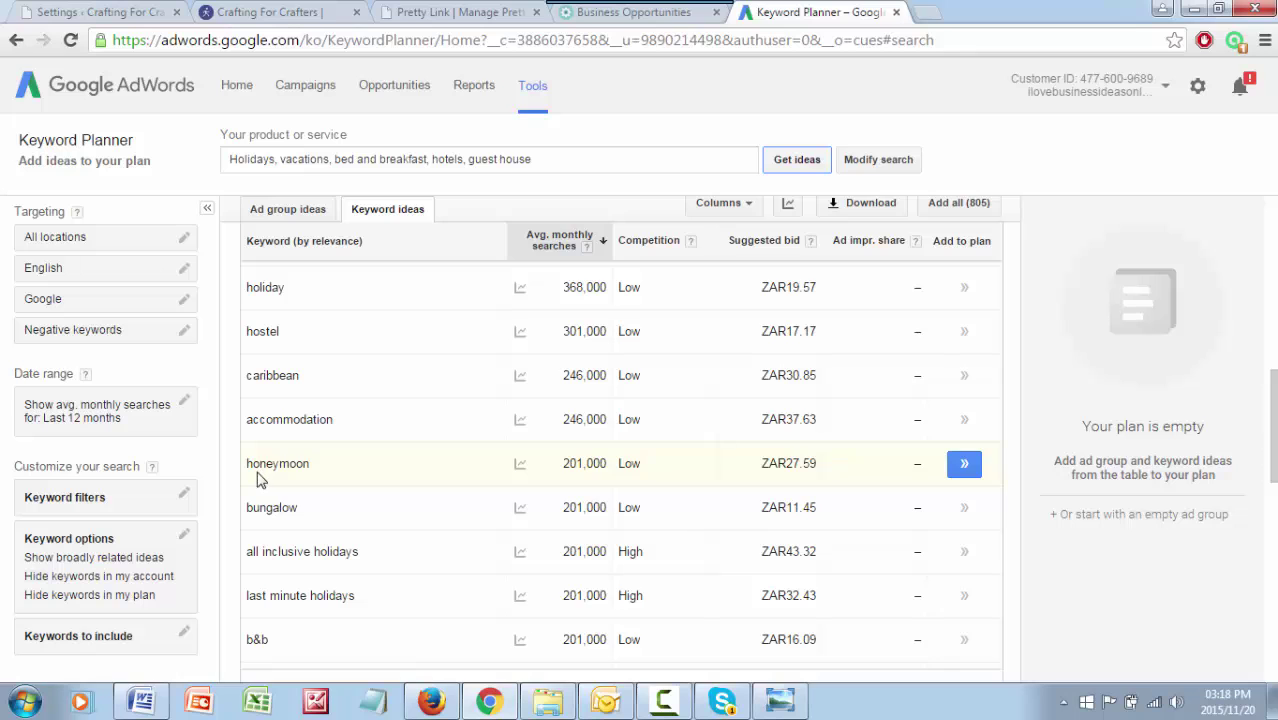
{"action": "scroll", "coordinate": [315, 320], "scroll_direction": "up", "scroll_amount": 2}
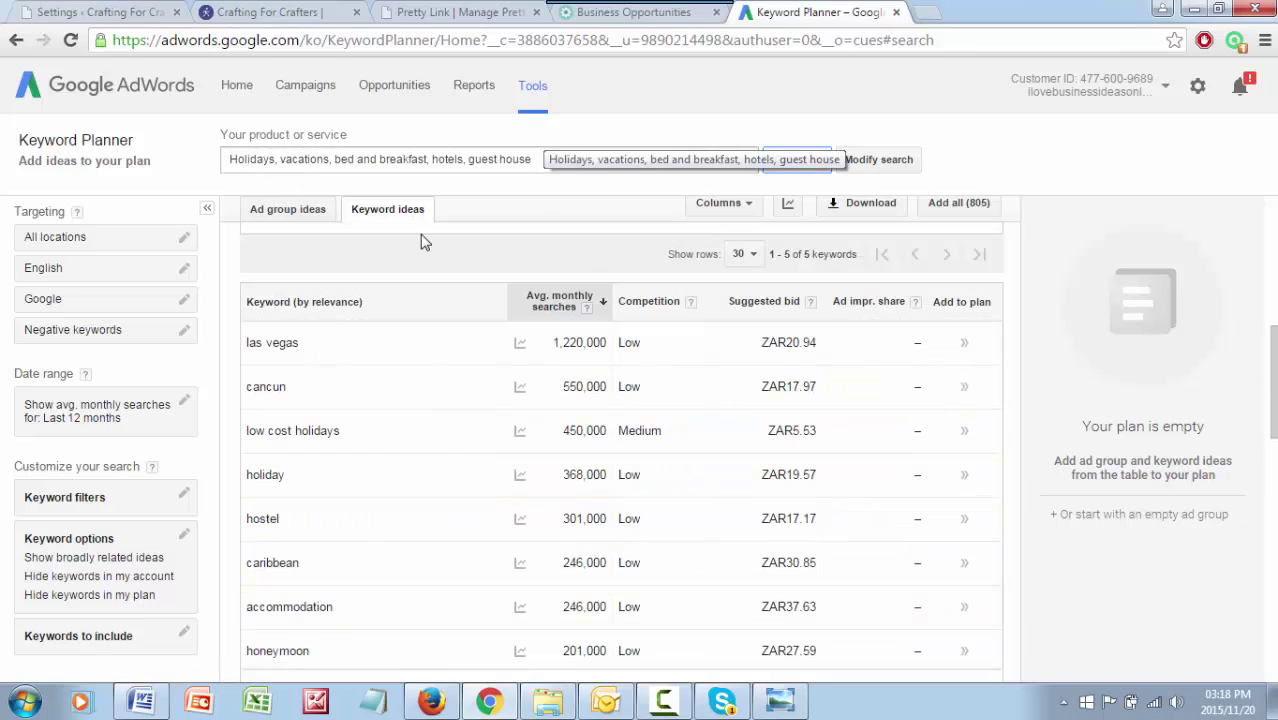
{"action": "scroll", "coordinate": [337, 635], "scroll_direction": "down", "scroll_amount": 3}
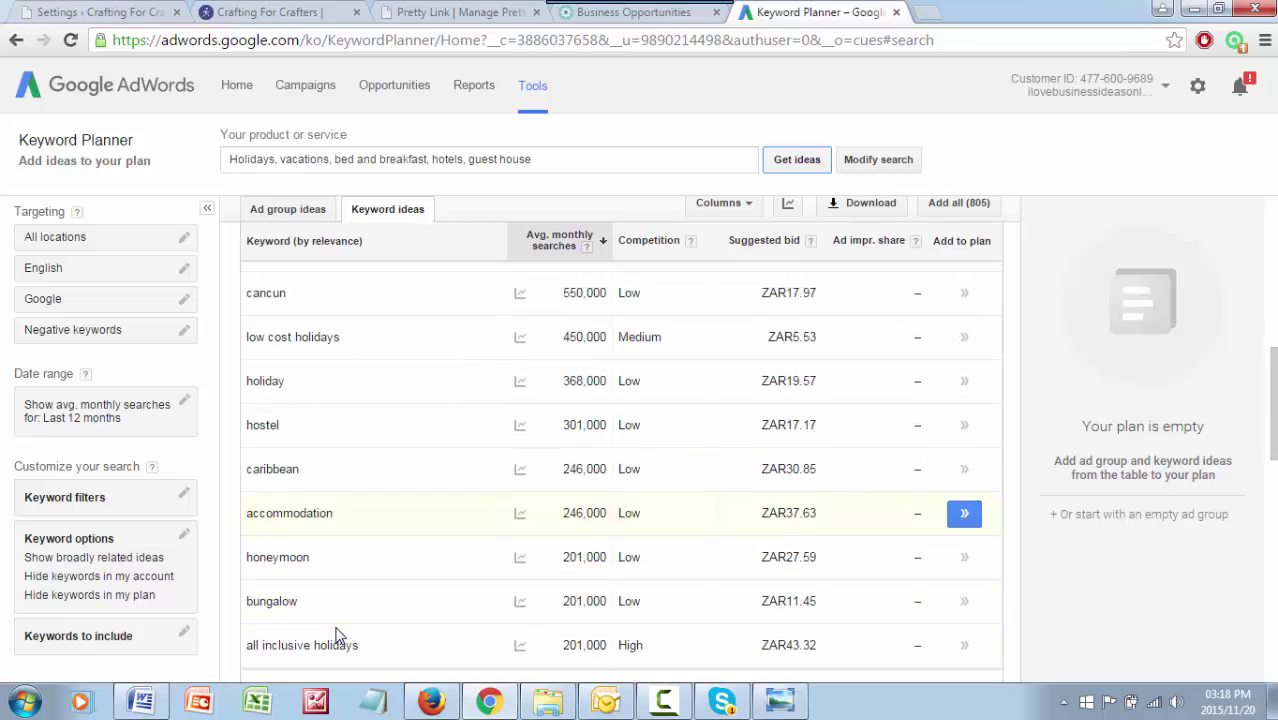
{"action": "scroll", "coordinate": [338, 560], "scroll_direction": "down", "scroll_amount": 4}
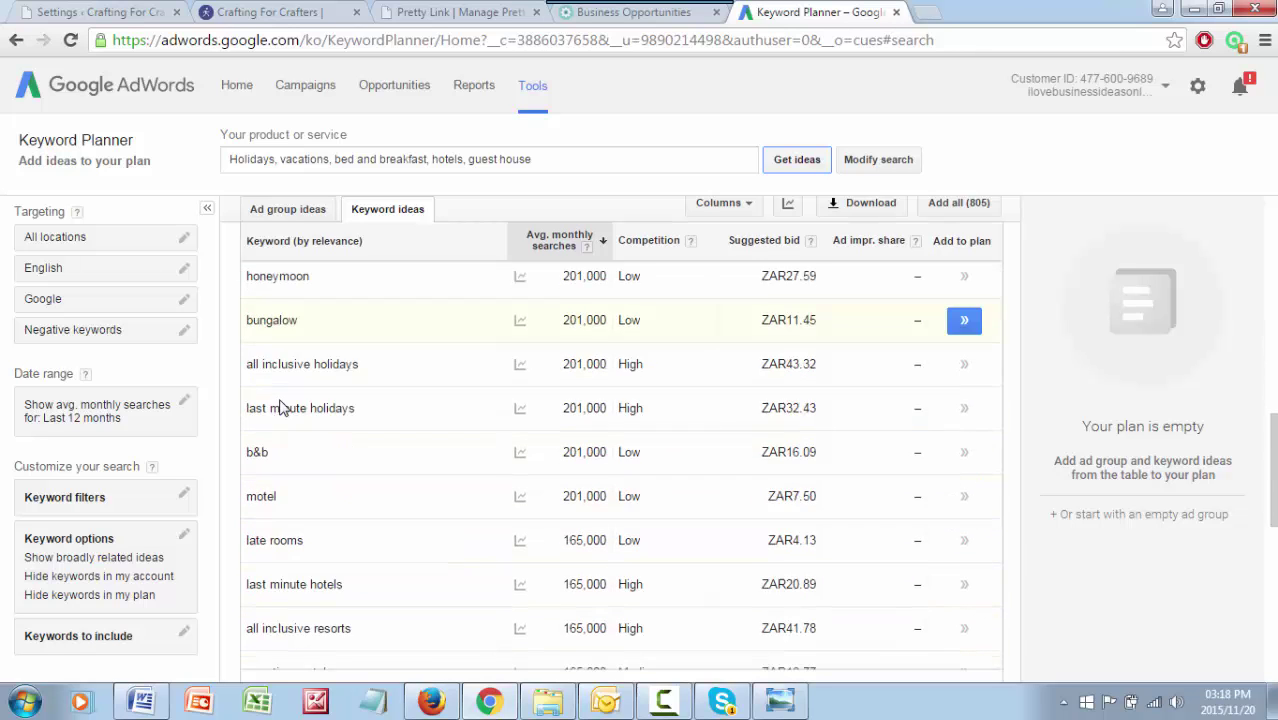
{"action": "scroll", "coordinate": [347, 541], "scroll_direction": "down", "scroll_amount": 1}
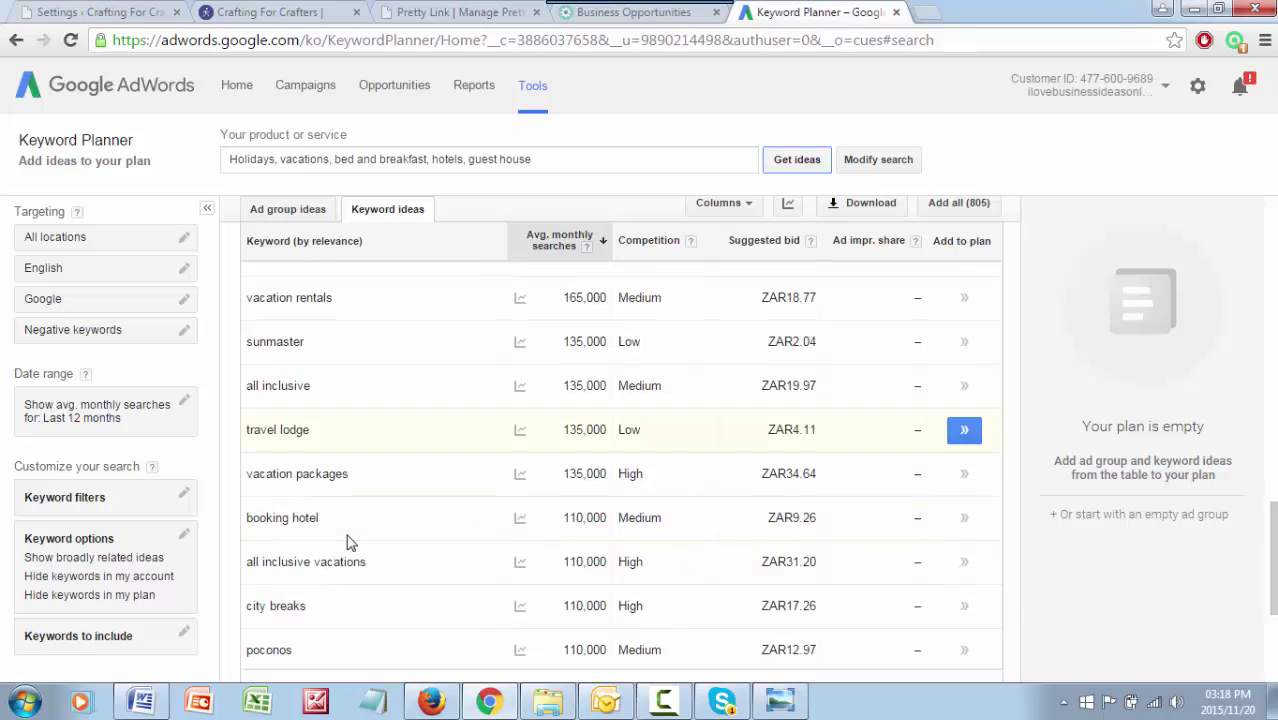
{"action": "scroll", "coordinate": [350, 596], "scroll_direction": "up", "scroll_amount": 10}
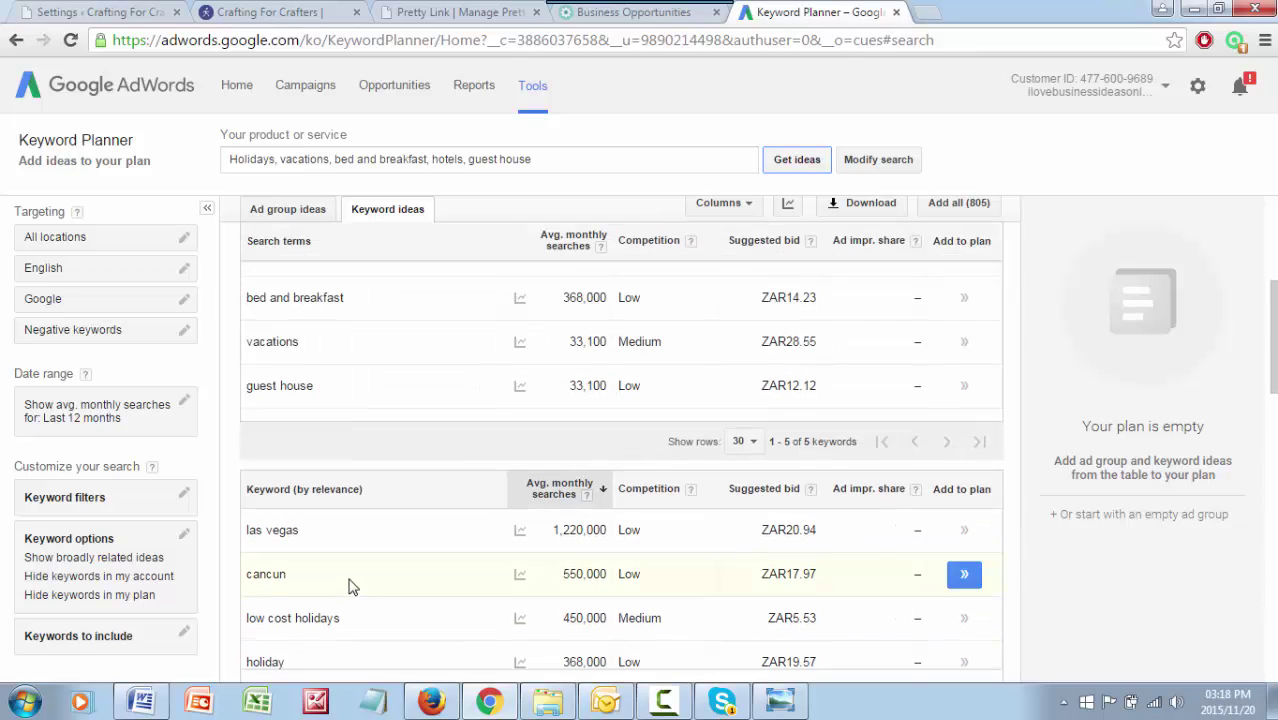
{"action": "scroll", "coordinate": [350, 588], "scroll_direction": "up", "scroll_amount": 1}
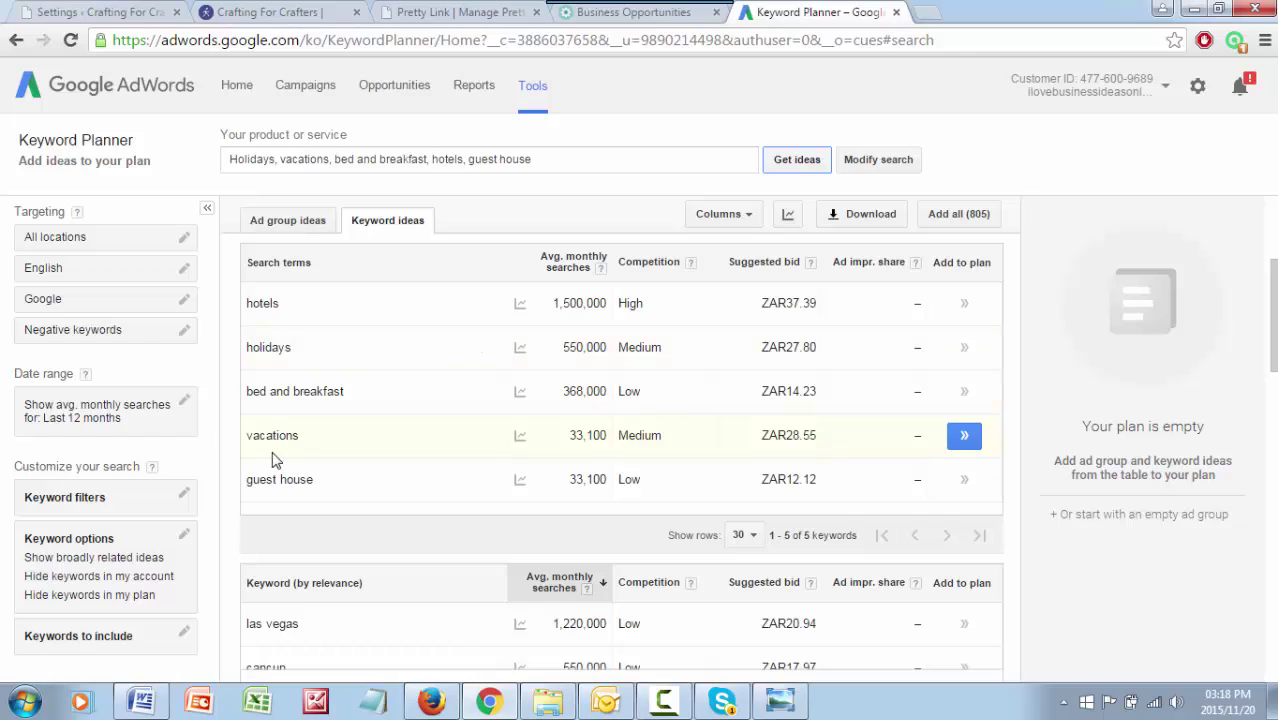
Change the location targeting from all locations to the country South Africa and save it
{"action": "left_click", "coordinate": [547, 151]}
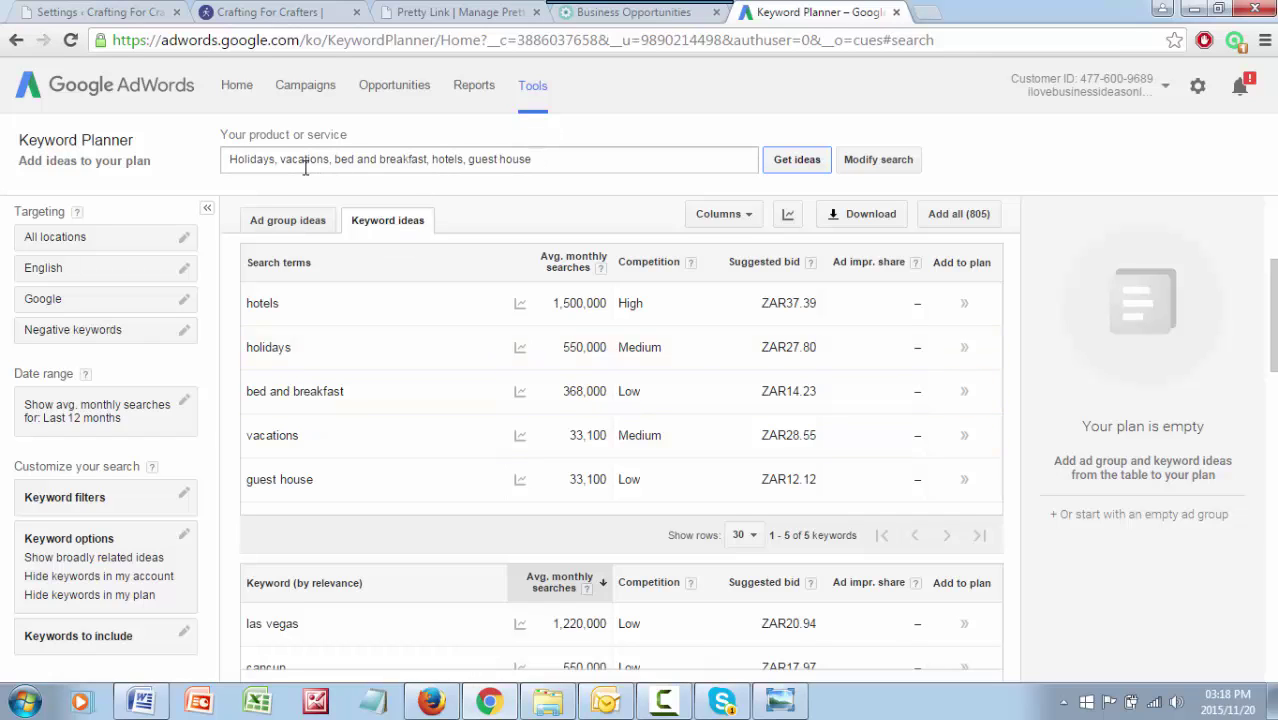
{"action": "left_click", "coordinate": [125, 240]}
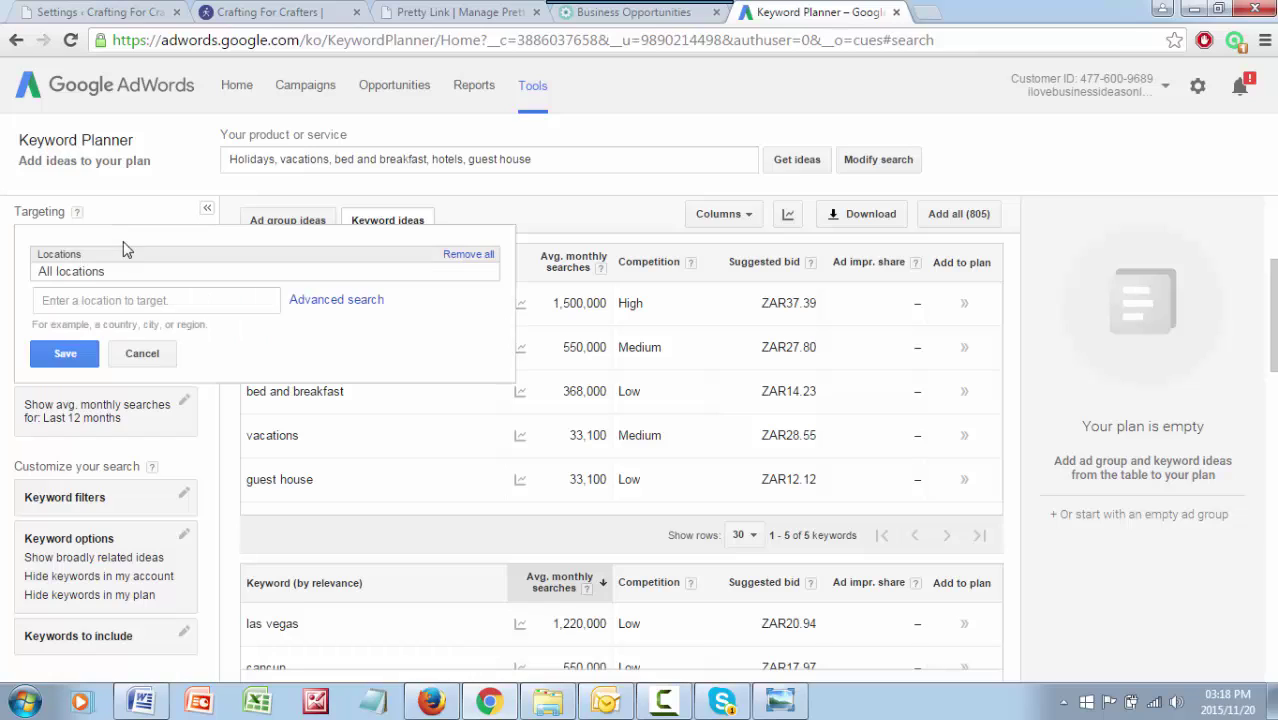
{"action": "left_click", "coordinate": [136, 297]}
{"action": "type", "text": "S"}
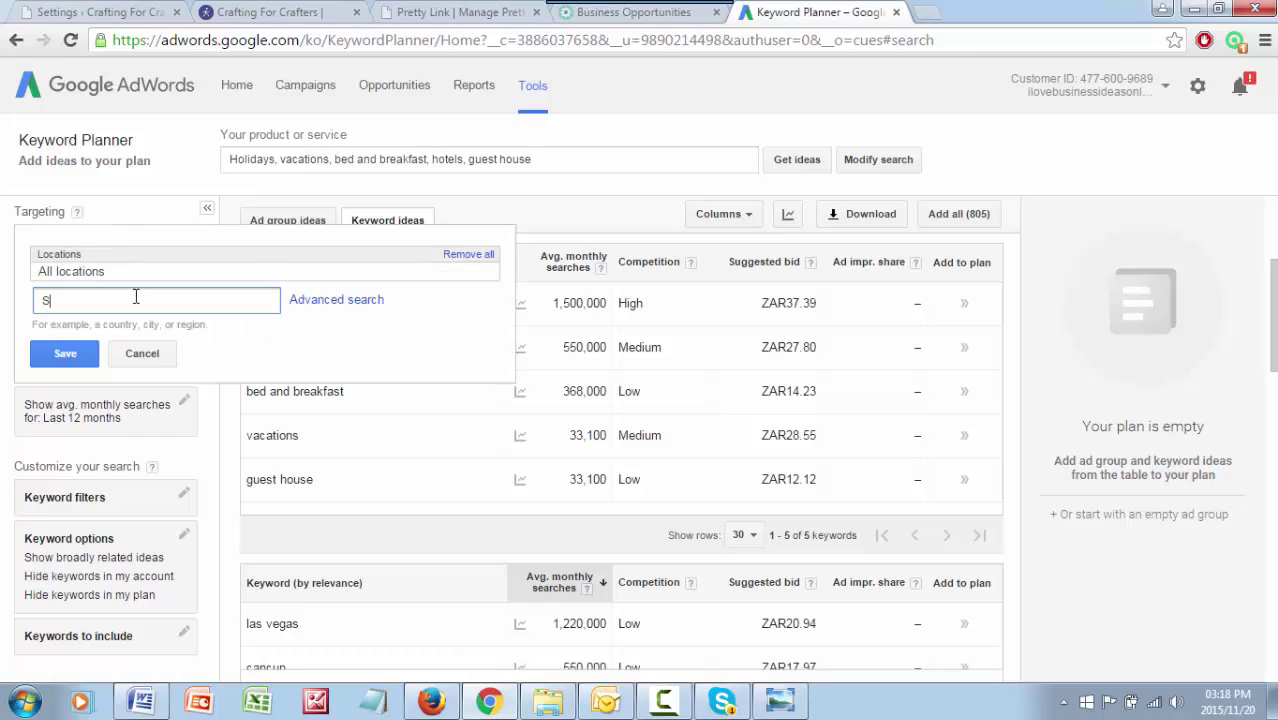
{"action": "type", "text": "outh Africa"}
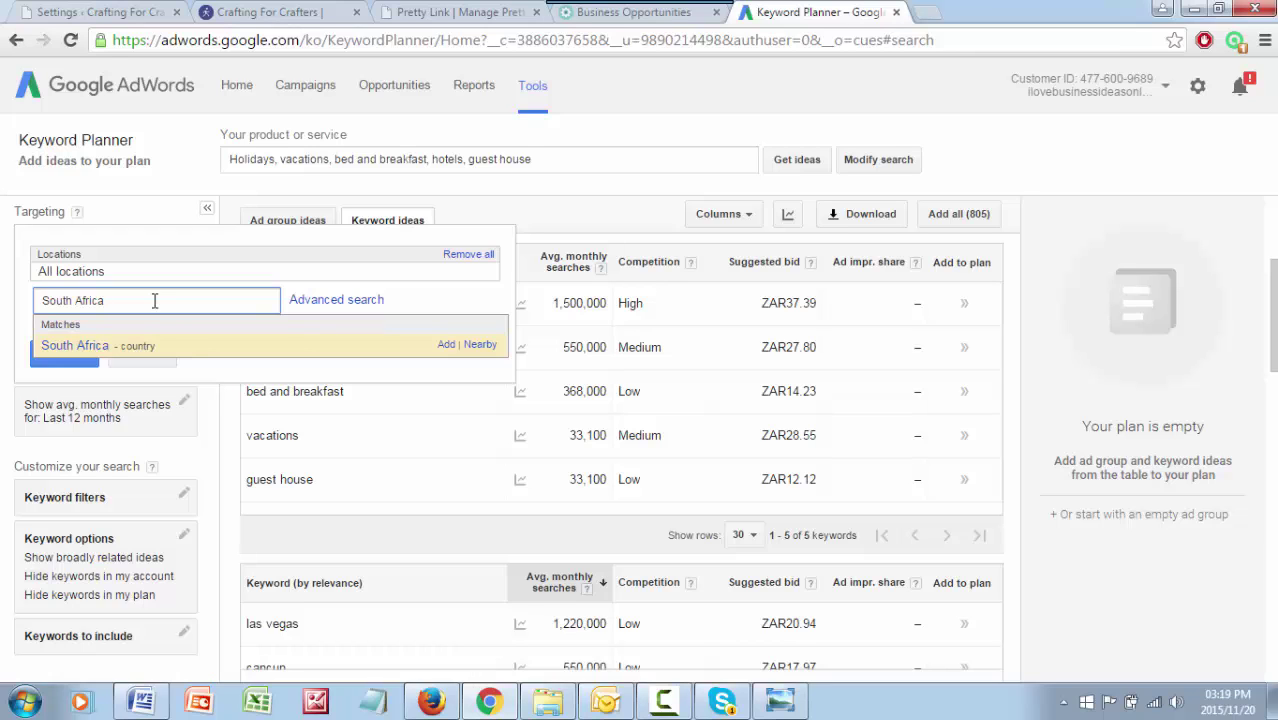
{"action": "left_click", "coordinate": [88, 346]}
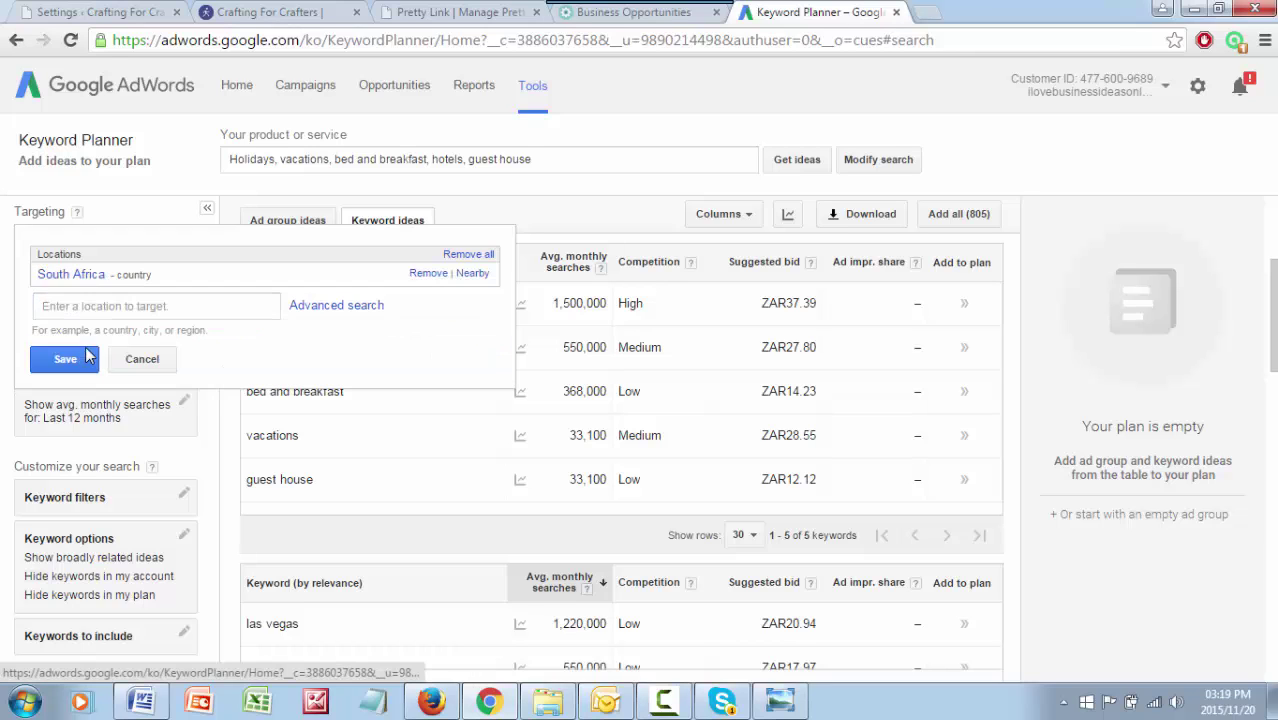
{"action": "left_click", "coordinate": [68, 360]}
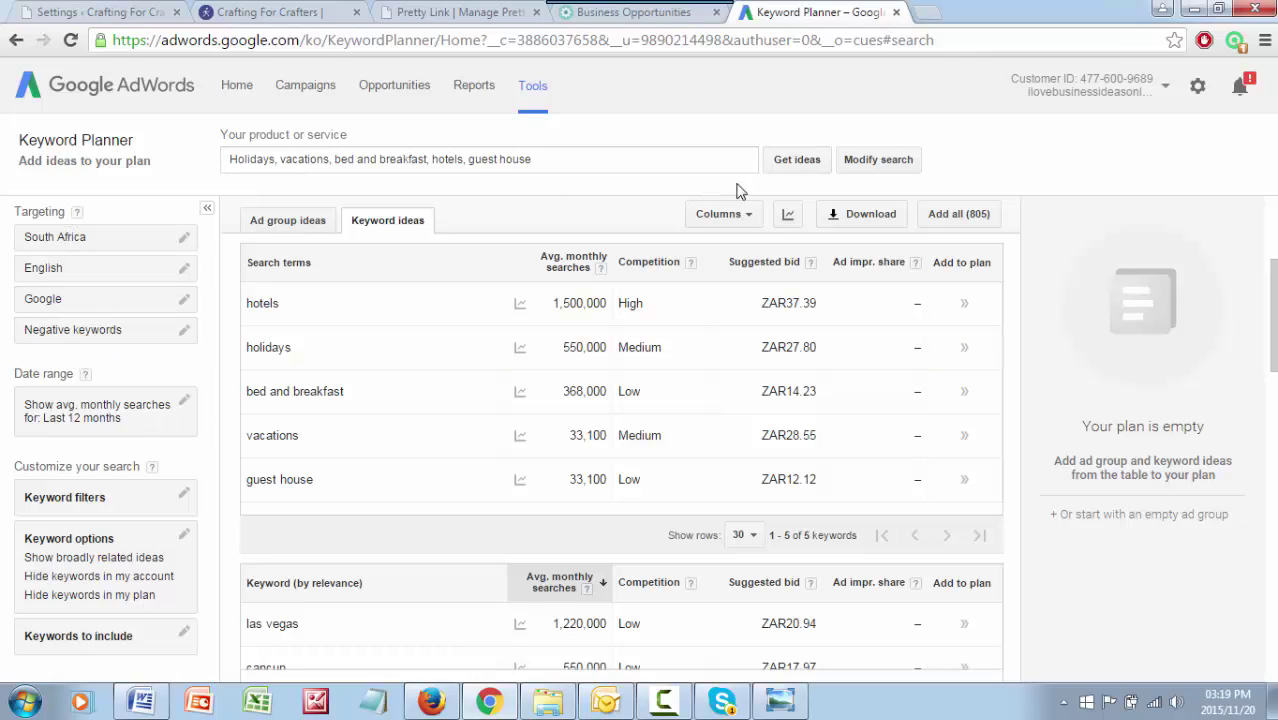
Get the keyword ideas for the South Africa targeting, requesting them again if retrieval fails
{"action": "left_click", "coordinate": [793, 165]}
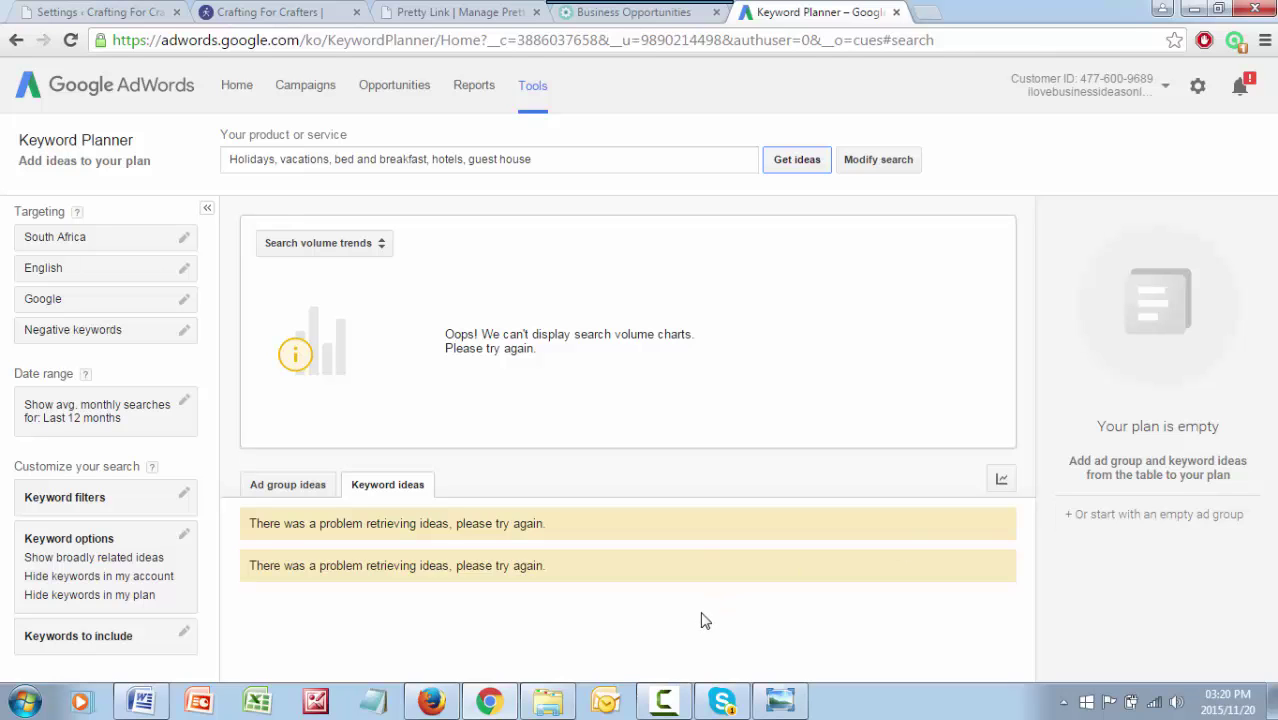
{"action": "mouse_move", "coordinate": [443, 700]}
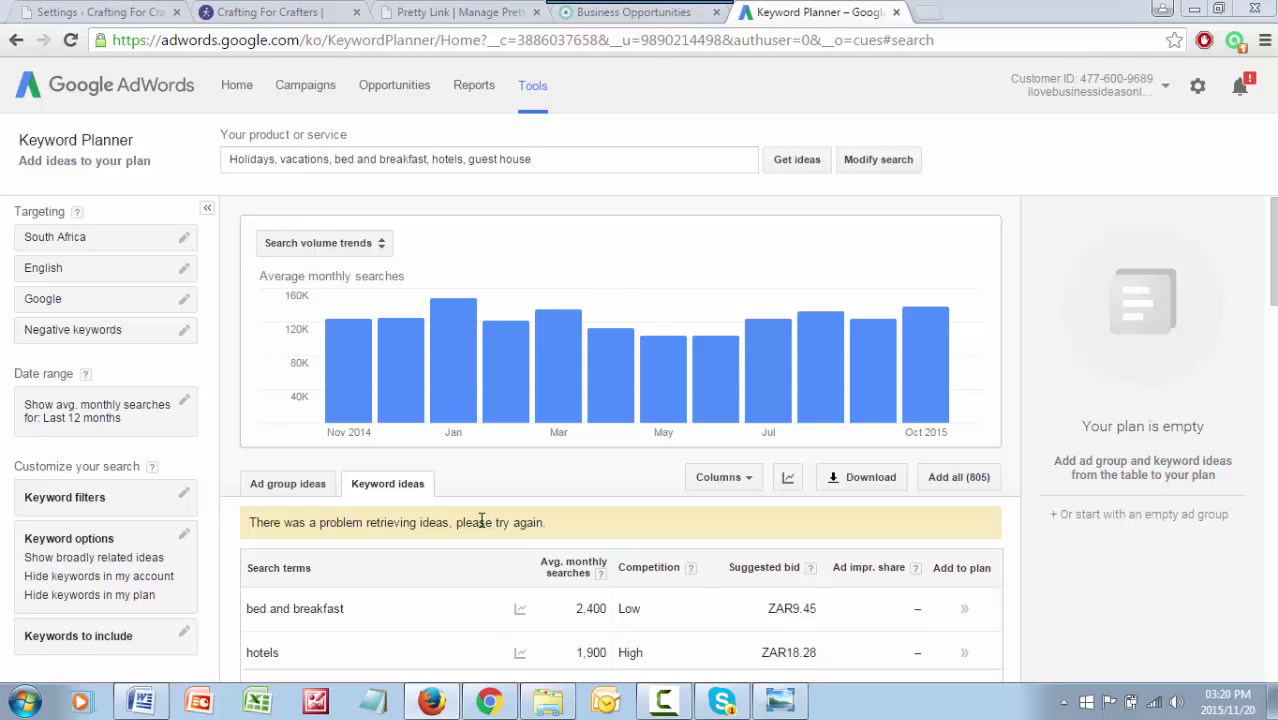
{"action": "left_click", "coordinate": [807, 162]}
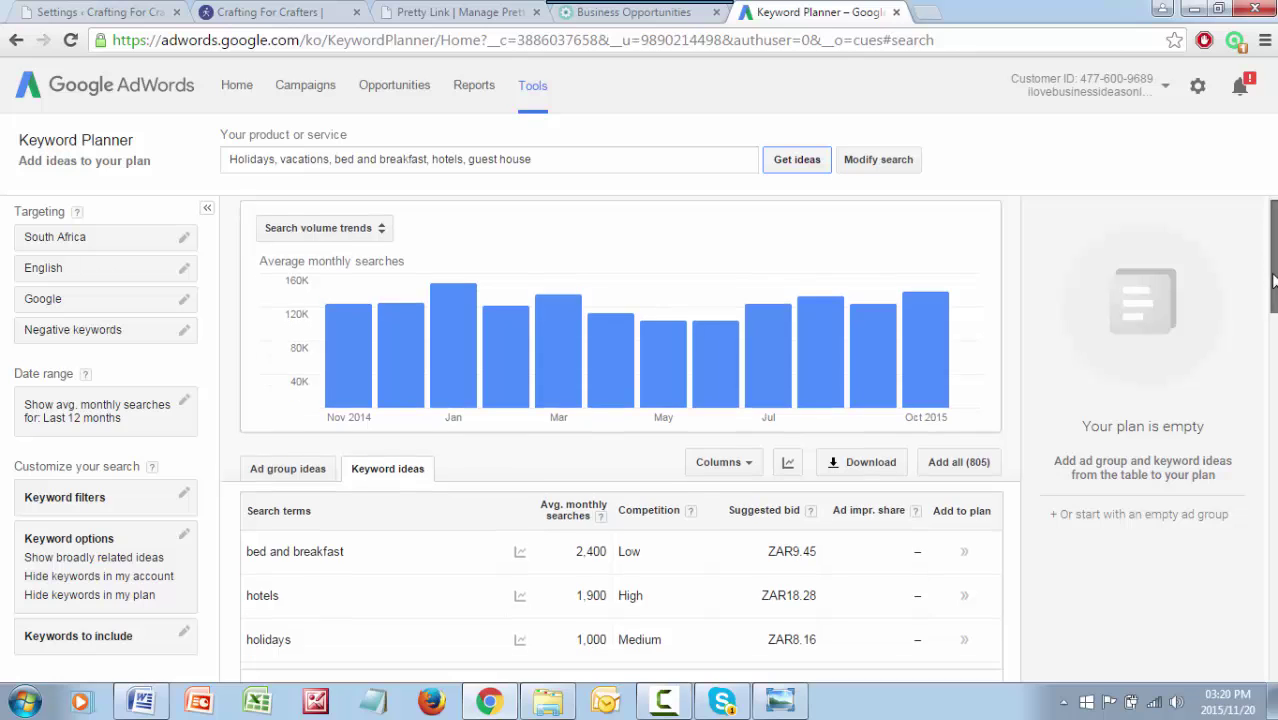
Examine the South African monthly search volumes of the entered terms, highlighting the figure for "guest house"
{"action": "left_click_drag", "start_coordinate": [1274, 300], "coordinate": [1274, 356]}
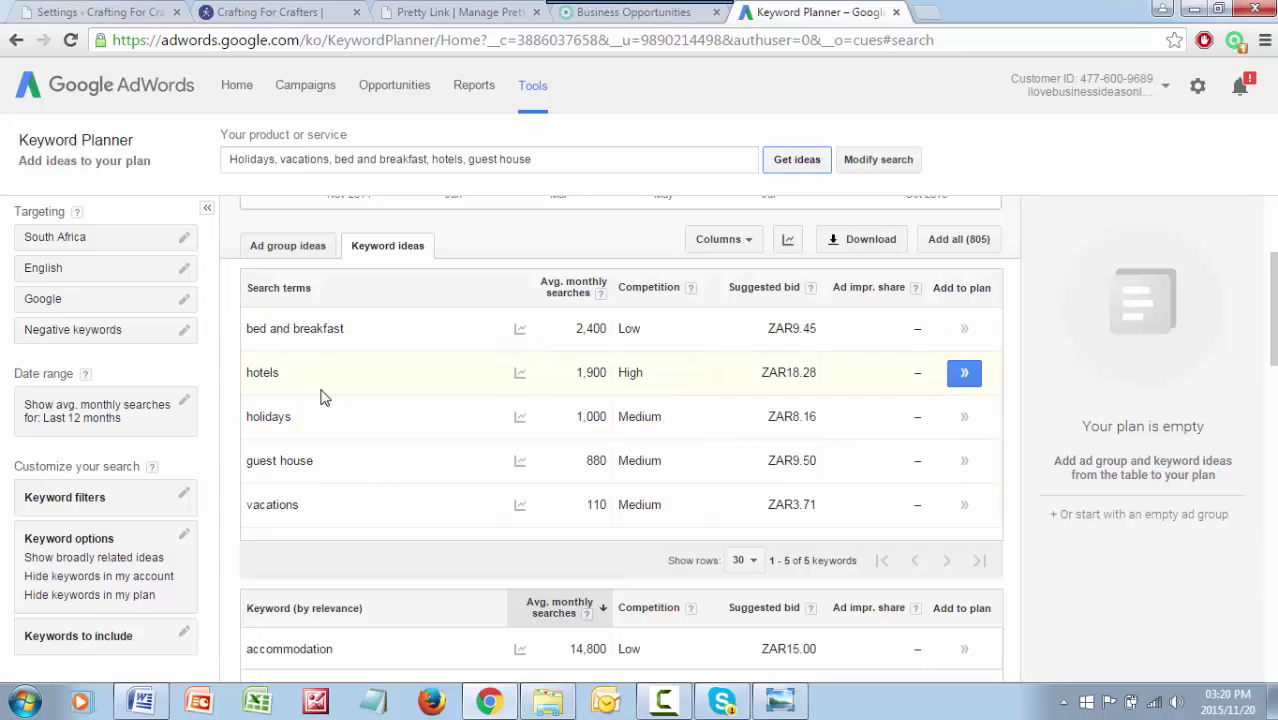
{"action": "scroll", "coordinate": [394, 454], "scroll_direction": "down", "scroll_amount": 1}
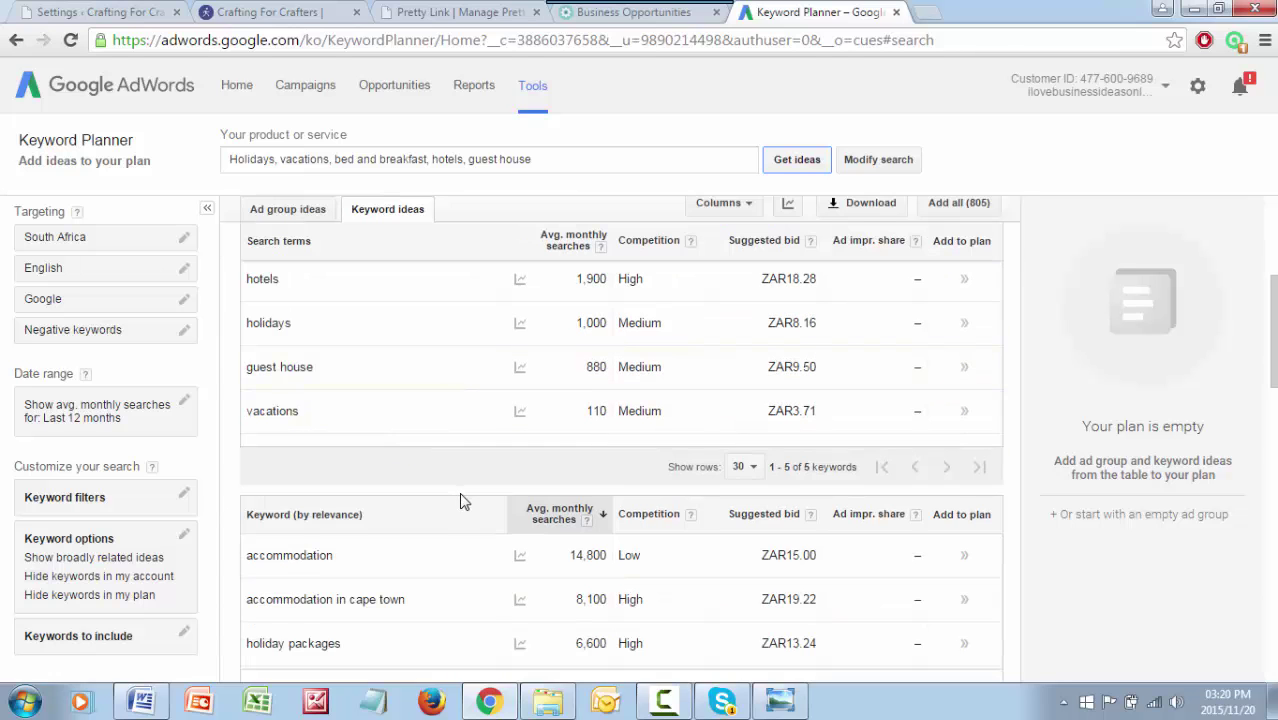
{"action": "scroll", "coordinate": [461, 501], "scroll_direction": "down", "scroll_amount": 1}
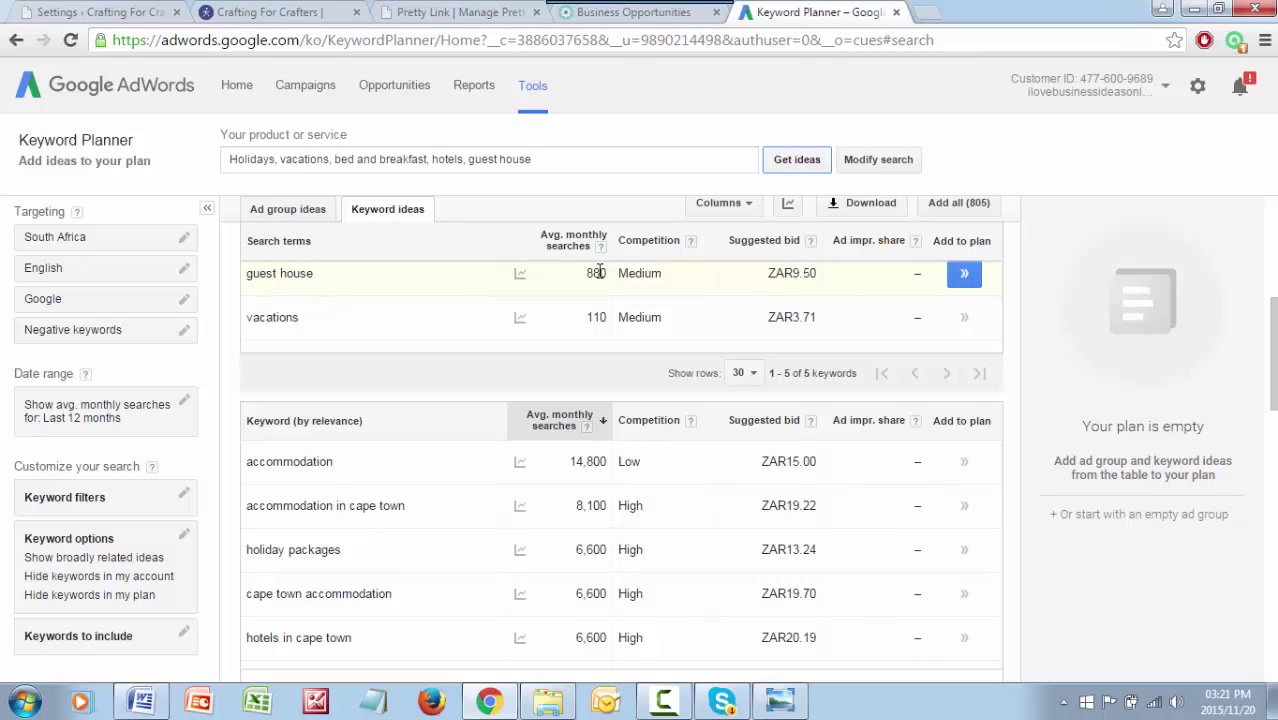
{"action": "left_click_drag", "start_coordinate": [586, 273], "coordinate": [604, 274]}
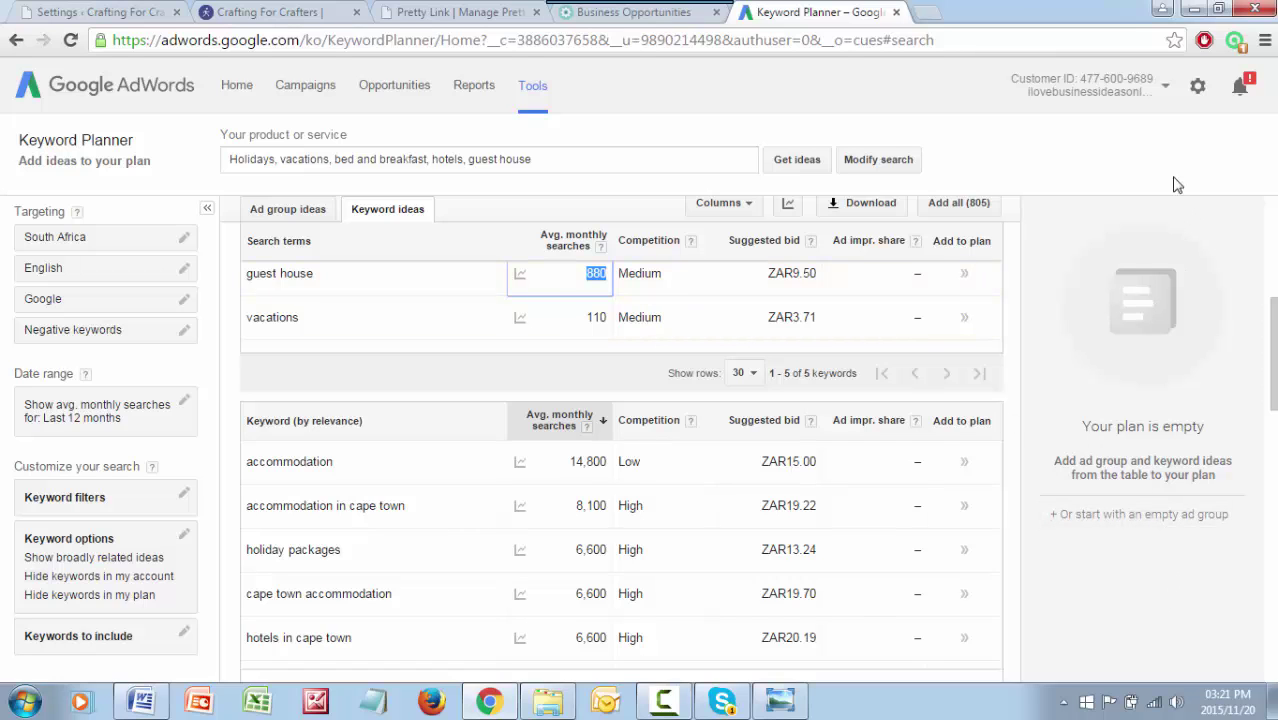
{"action": "left_click", "coordinate": [1154, 147]}
{"action": "scroll", "coordinate": [505, 556], "scroll_direction": "up", "scroll_amount": 1}
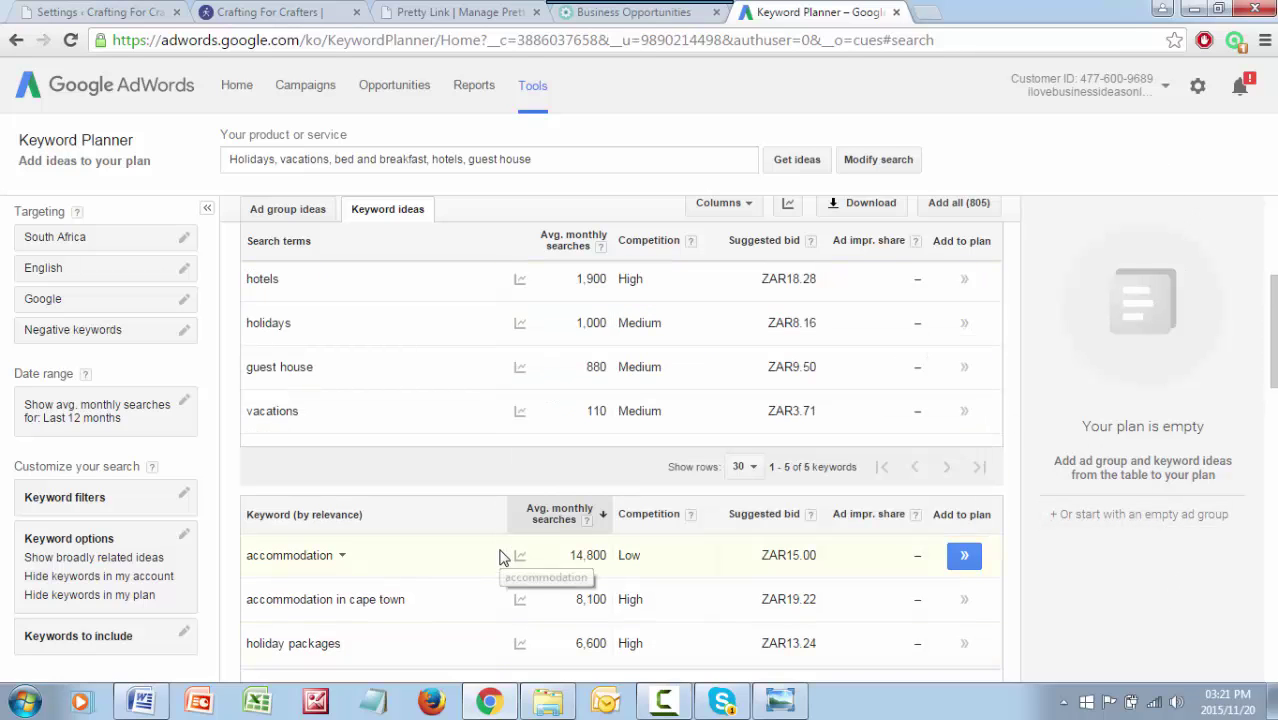
Review the related keyword ideas for South Africa by search volume and competition, and highlight "guest houses in pretoria"
{"action": "scroll", "coordinate": [579, 474], "scroll_direction": "down", "scroll_amount": 2}
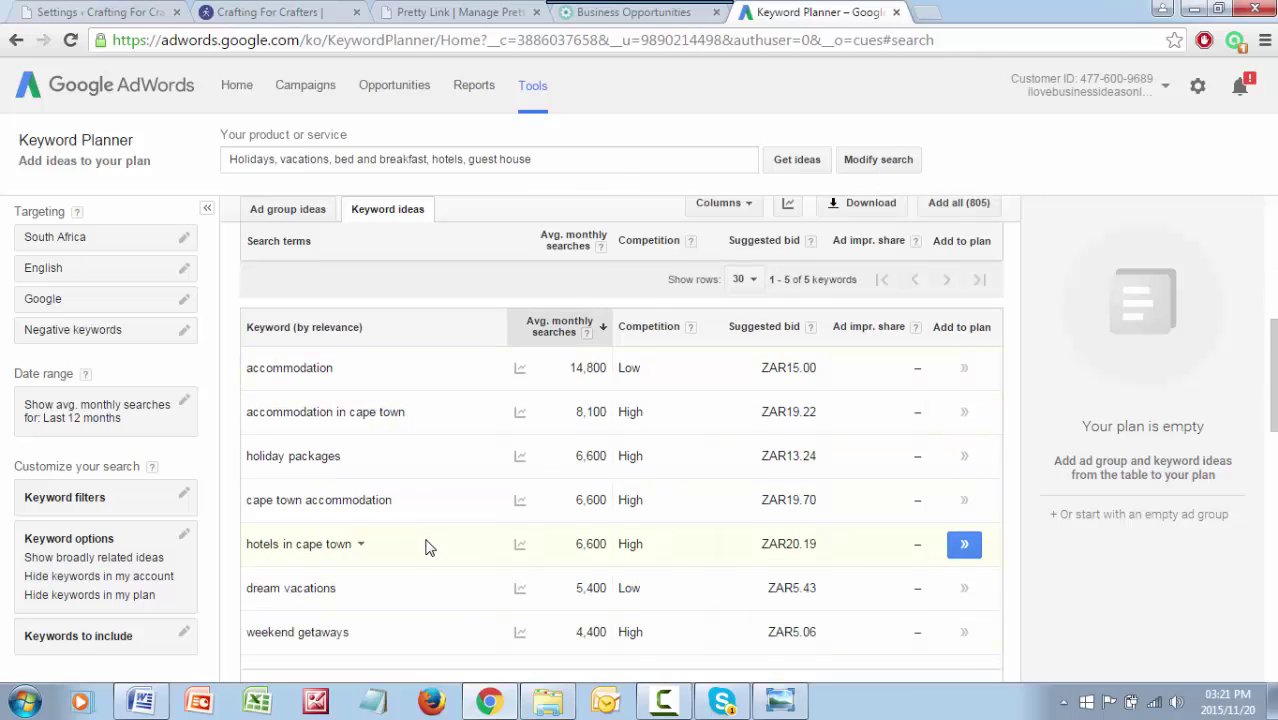
{"action": "scroll", "coordinate": [425, 547], "scroll_direction": "down", "scroll_amount": 3}
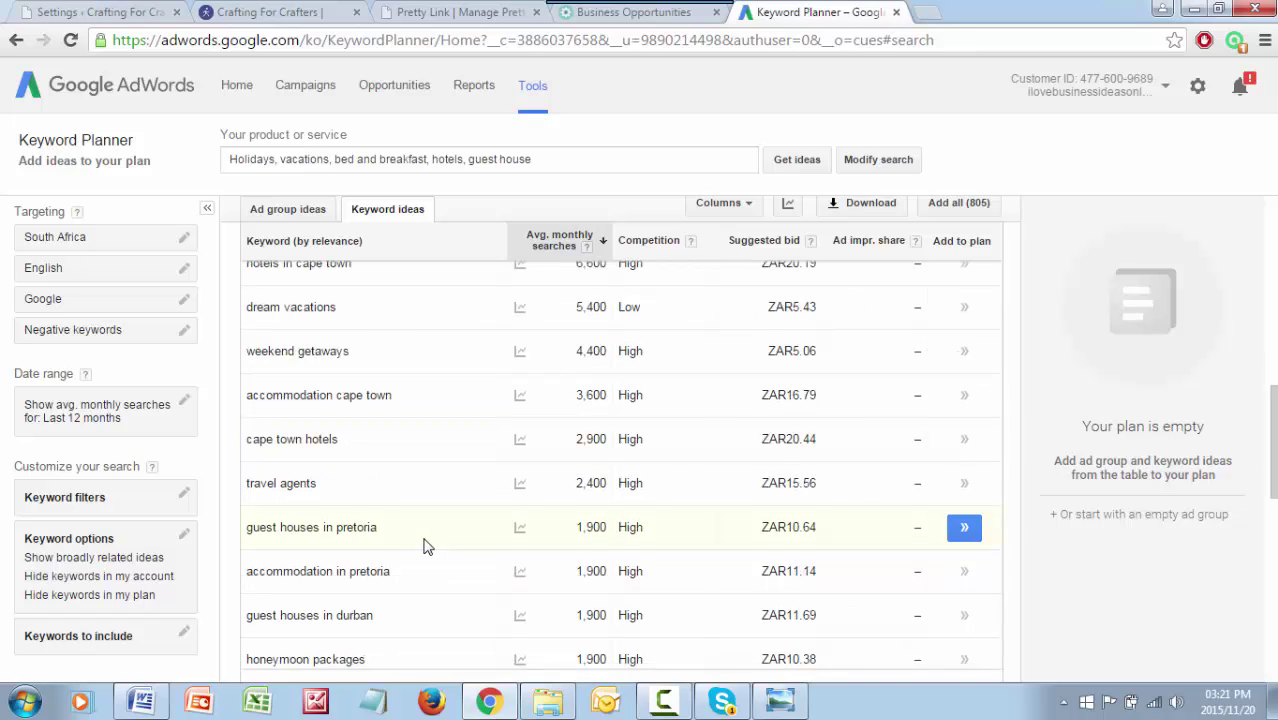
{"action": "scroll", "coordinate": [425, 547], "scroll_direction": "down", "scroll_amount": 5}
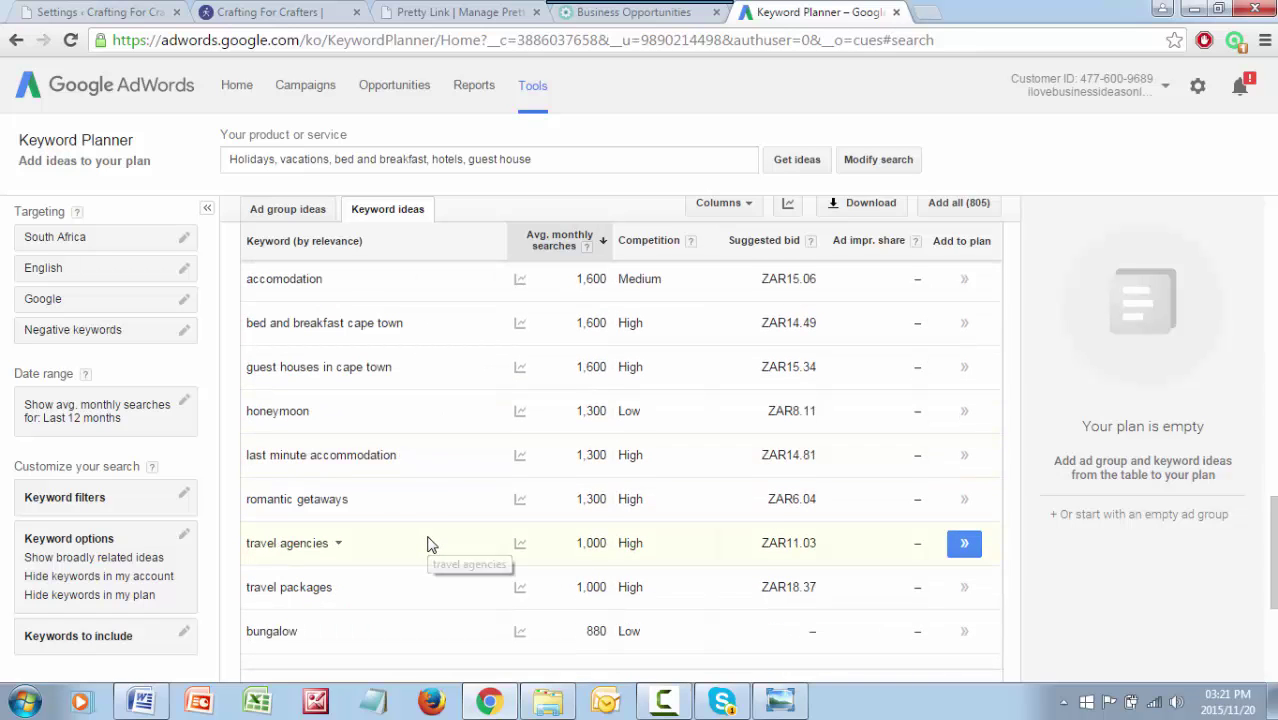
{"action": "scroll", "coordinate": [430, 541], "scroll_direction": "up", "scroll_amount": 4}
{"action": "scroll", "coordinate": [431, 540], "scroll_direction": "down", "scroll_amount": 1}
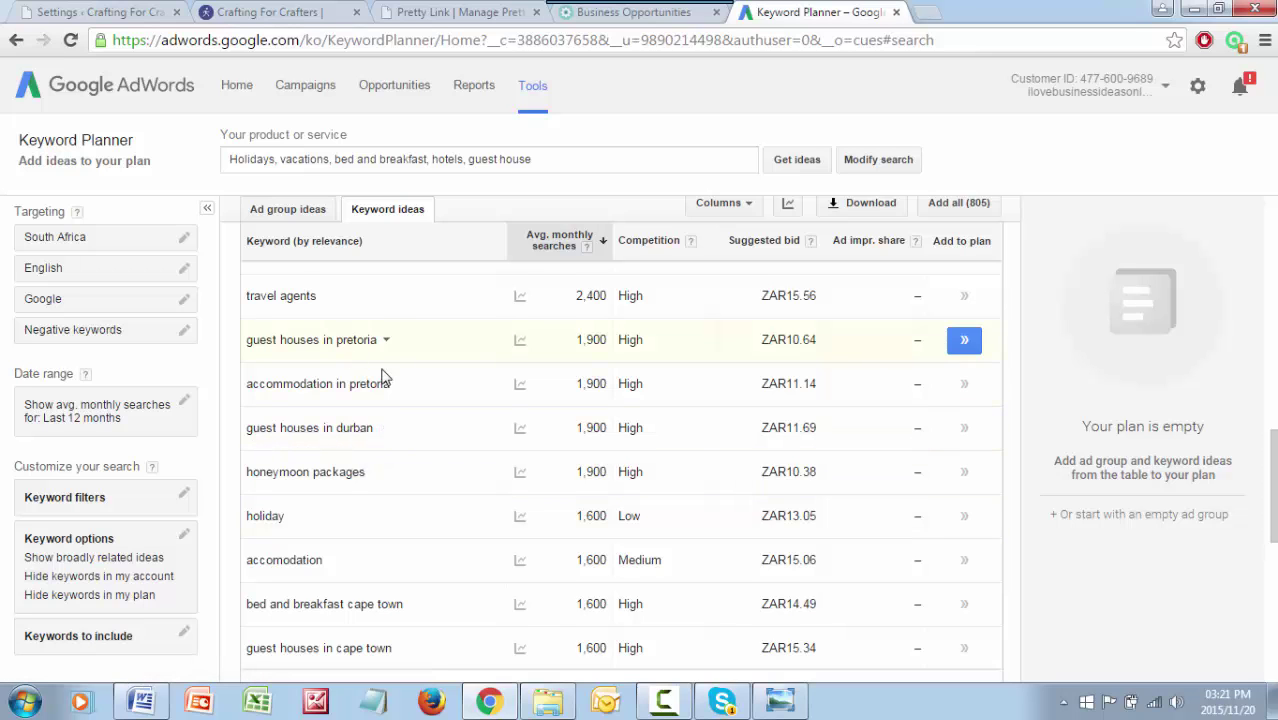
{"action": "scroll", "coordinate": [456, 437], "scroll_direction": "up", "scroll_amount": 3}
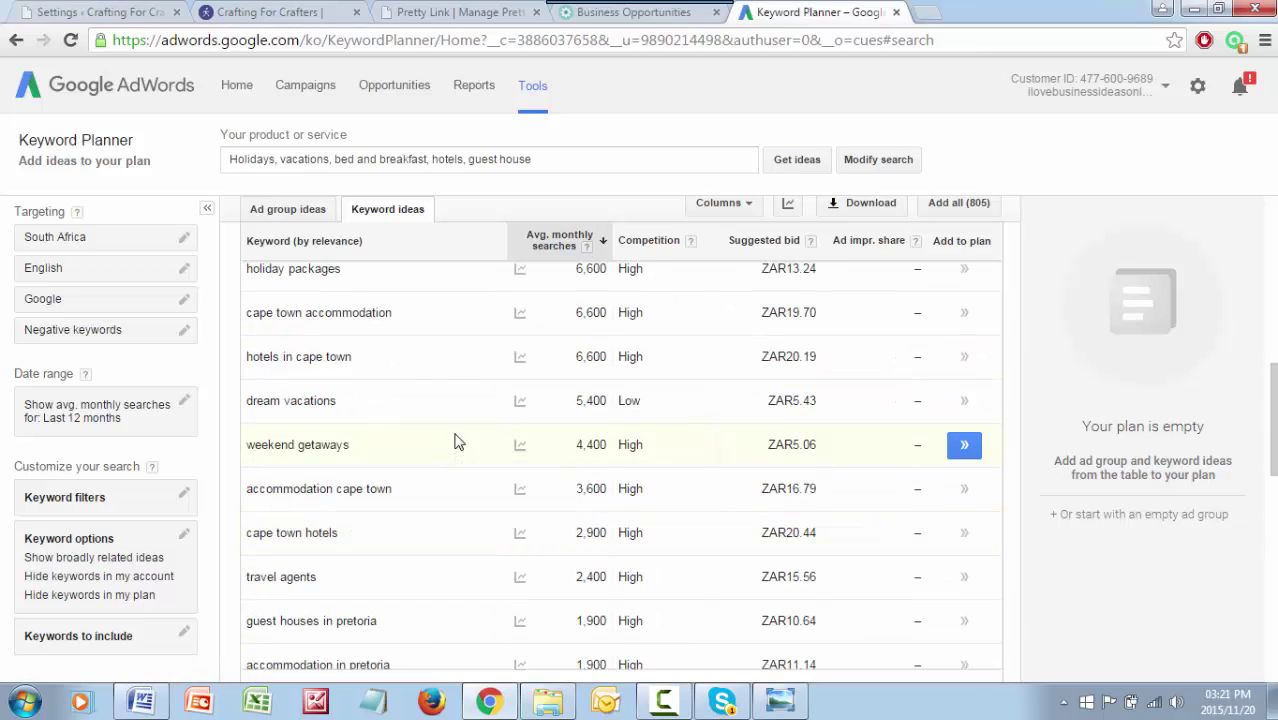
{"action": "scroll", "coordinate": [456, 442], "scroll_direction": "up", "scroll_amount": 1}
{"action": "scroll", "coordinate": [456, 442], "scroll_direction": "up", "scroll_amount": 1}
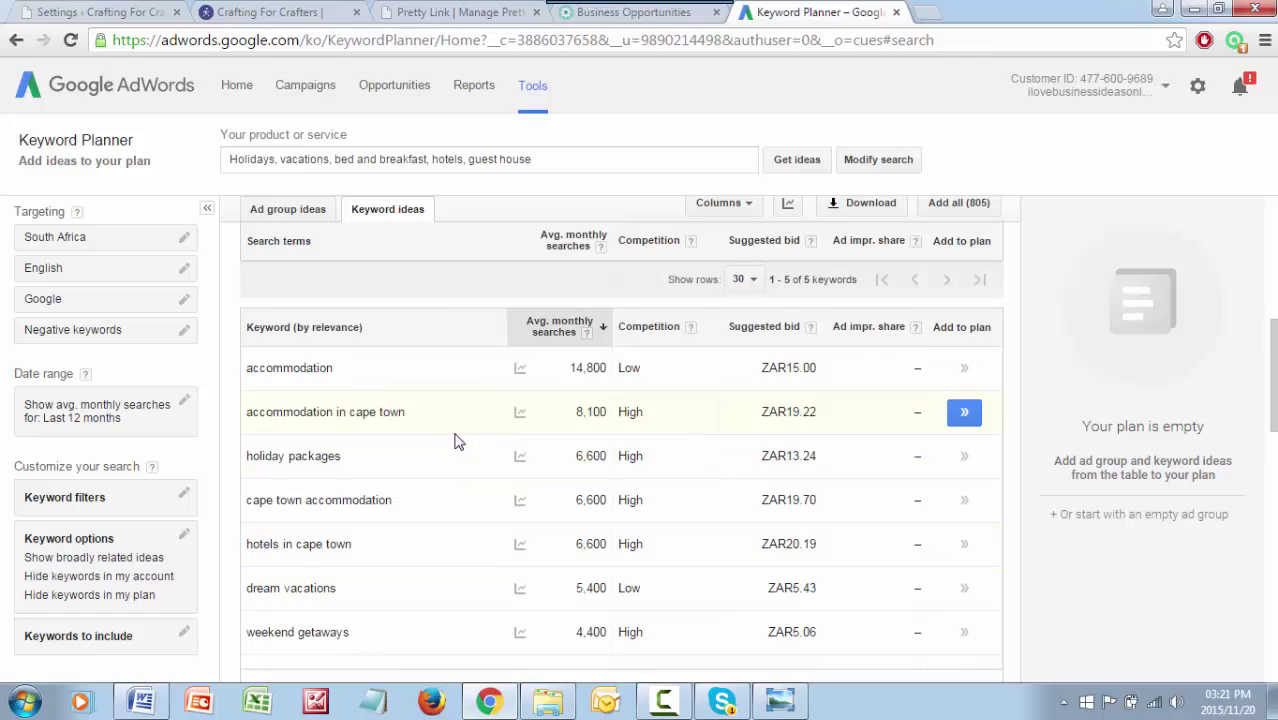
{"action": "scroll", "coordinate": [456, 441], "scroll_direction": "down", "scroll_amount": 1}
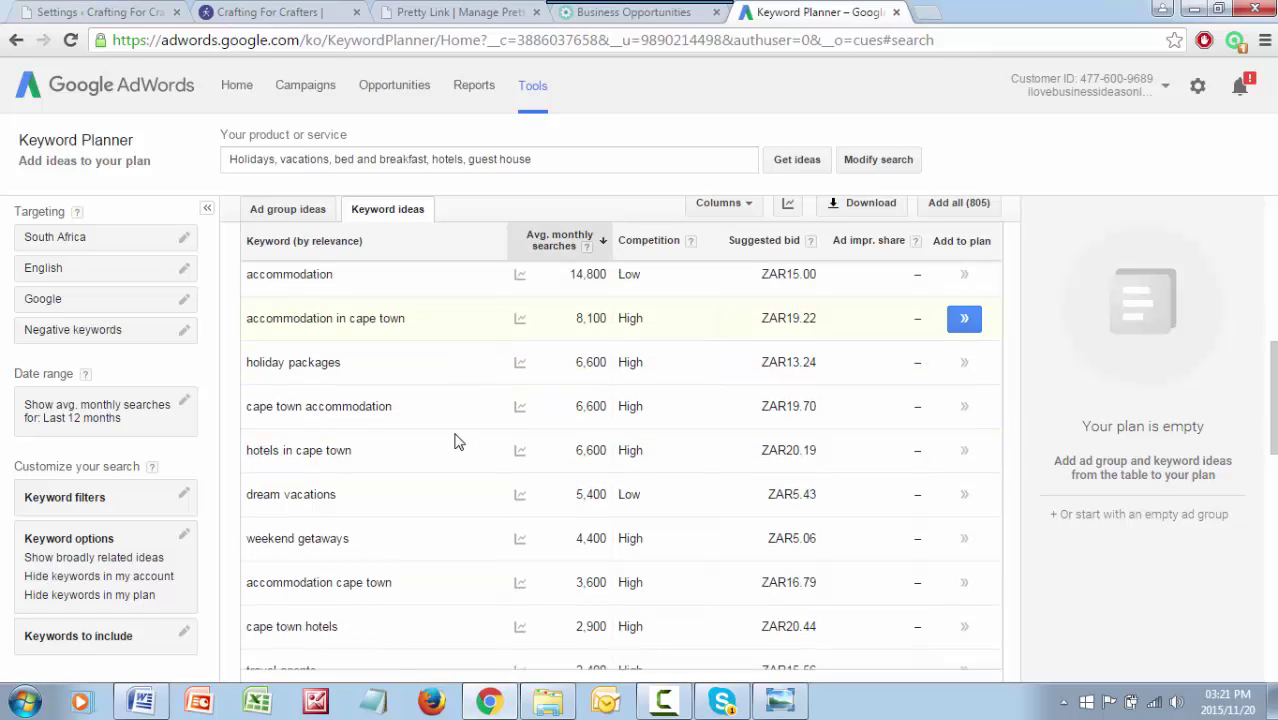
{"action": "scroll", "coordinate": [446, 424], "scroll_direction": "down", "scroll_amount": 1}
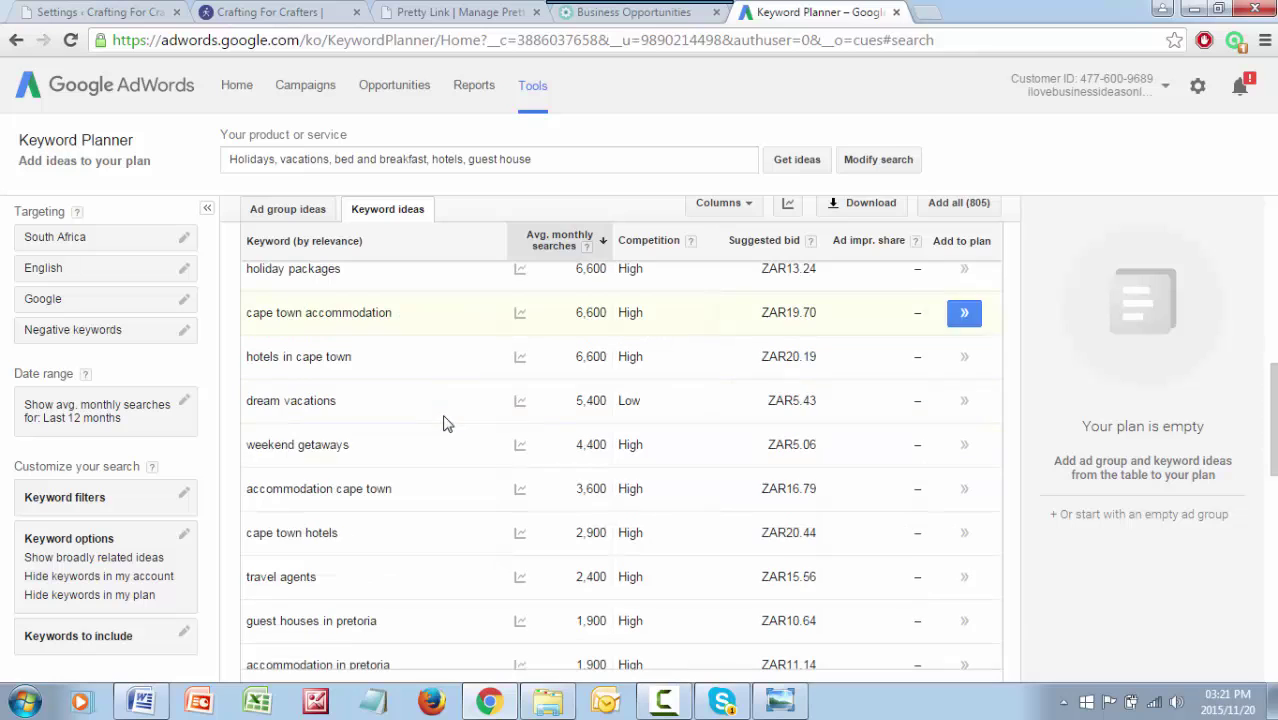
{"action": "scroll", "coordinate": [447, 424], "scroll_direction": "down", "scroll_amount": 1}
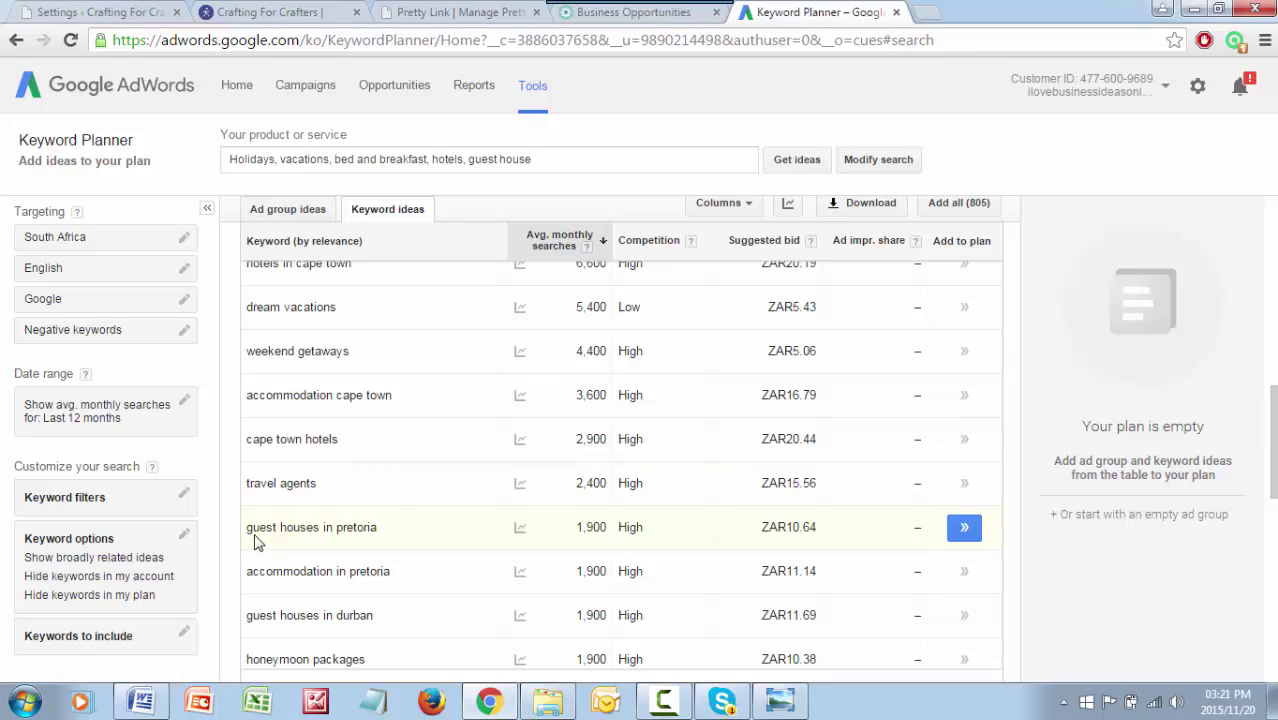
{"action": "left_click_drag", "start_coordinate": [248, 530], "coordinate": [380, 537]}
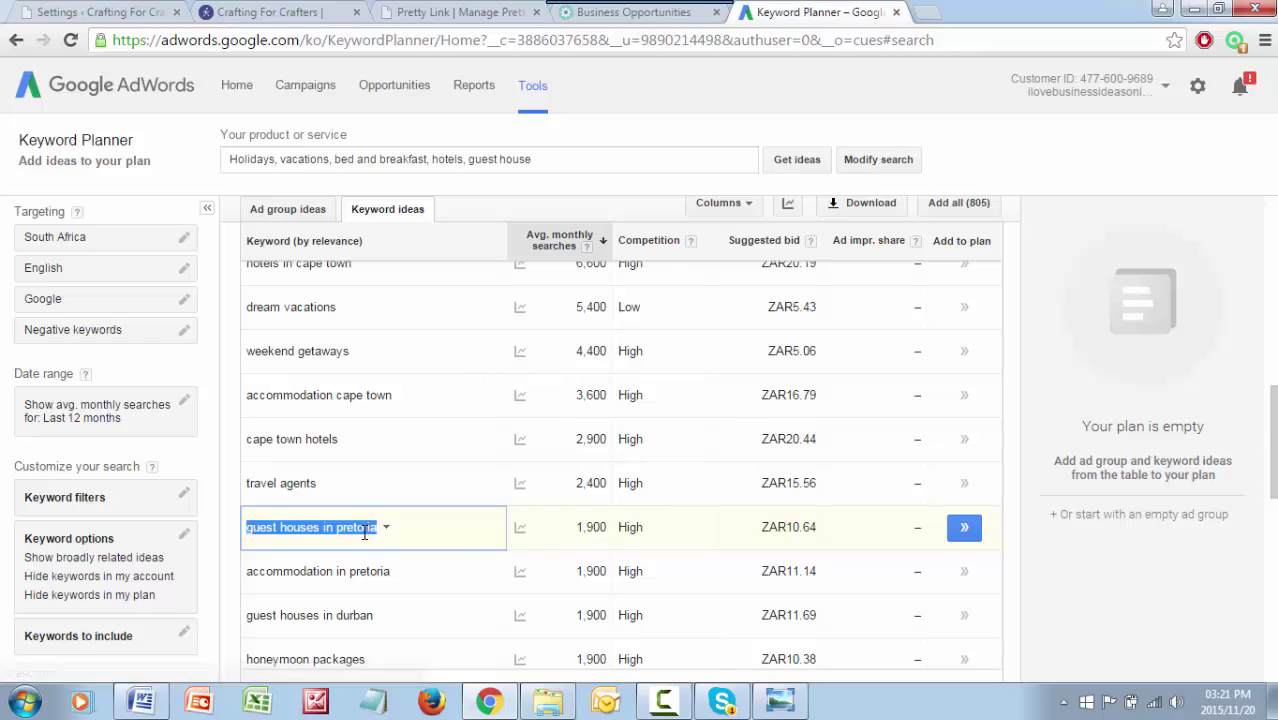
Open Notepad and copy the terms "Holidays, vacations, bed and breakfast, hotels, guest house" from the product or service field for keeping there
{"action": "right_click", "coordinate": [380, 537]}
{"action": "left_click", "coordinate": [398, 547]}
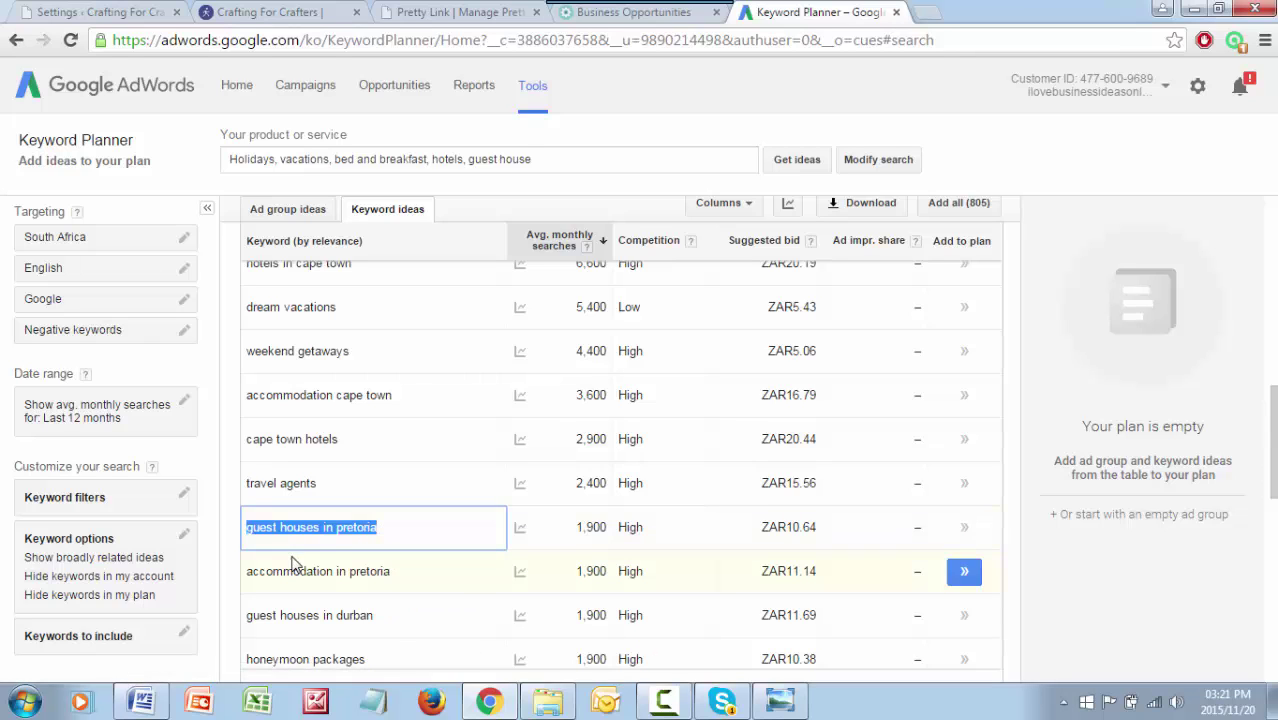
{"action": "left_click", "coordinate": [374, 703]}
{"action": "left_click", "coordinate": [542, 160]}
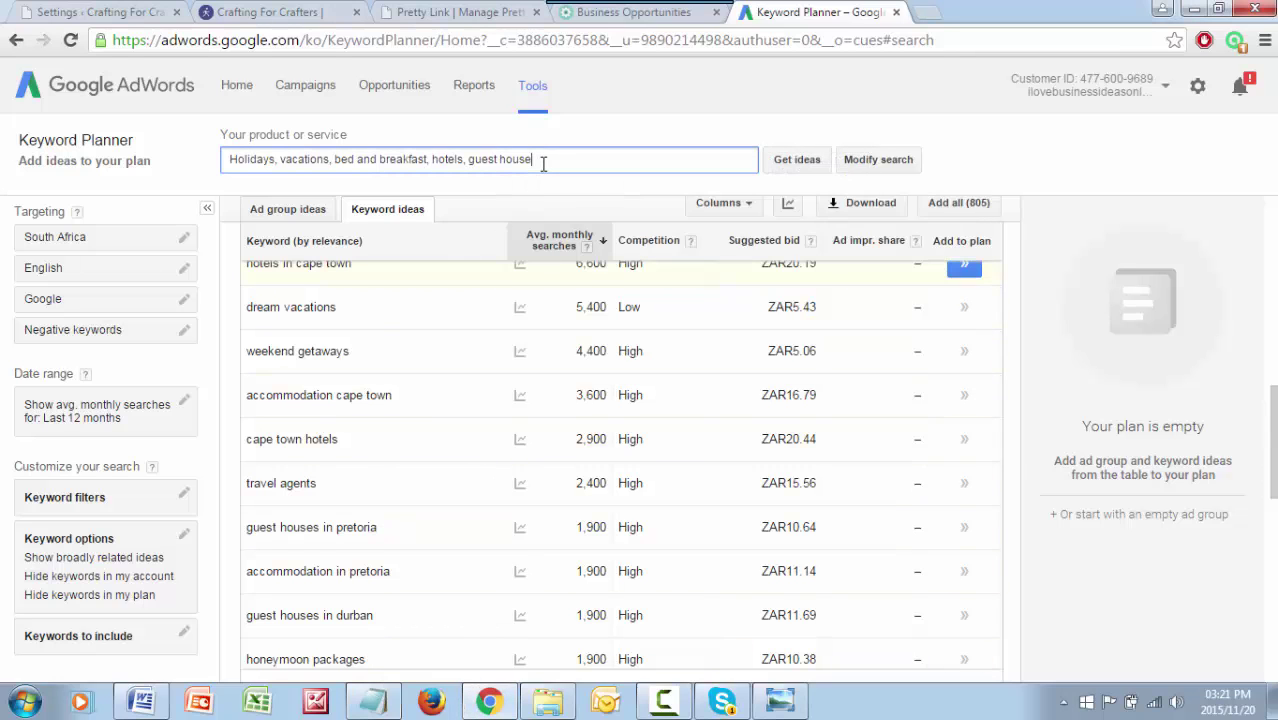
{"action": "left_click_drag", "start_coordinate": [522, 160], "coordinate": [177, 163]}
{"action": "right_click", "coordinate": [245, 157]}
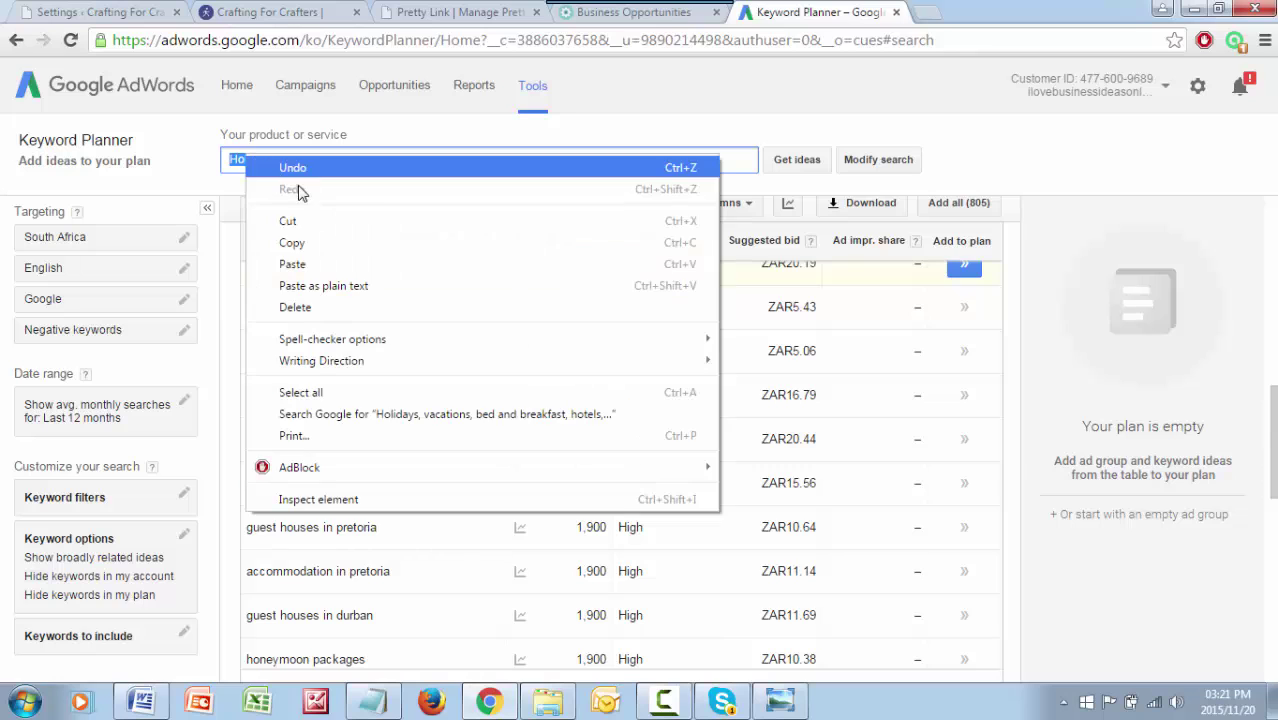
{"action": "left_click", "coordinate": [312, 244]}
{"action": "key", "text": "alt+Tab"}
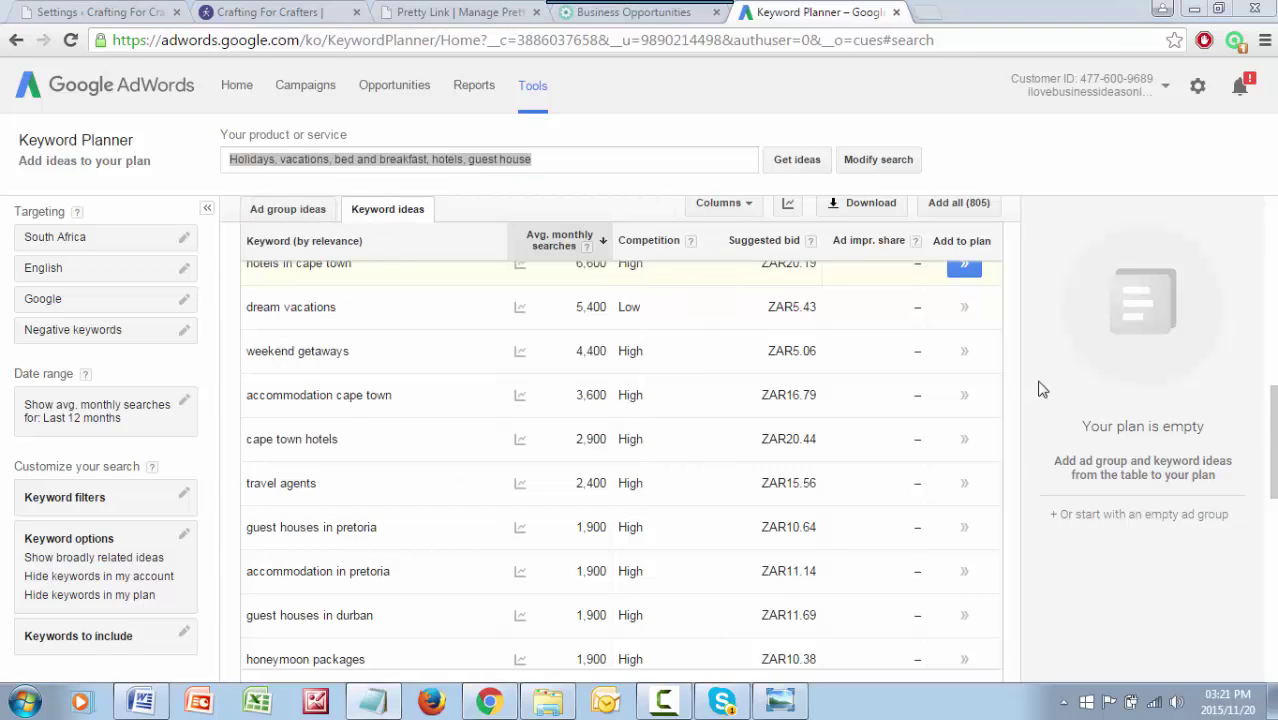
{"action": "left_click", "coordinate": [410, 484]}
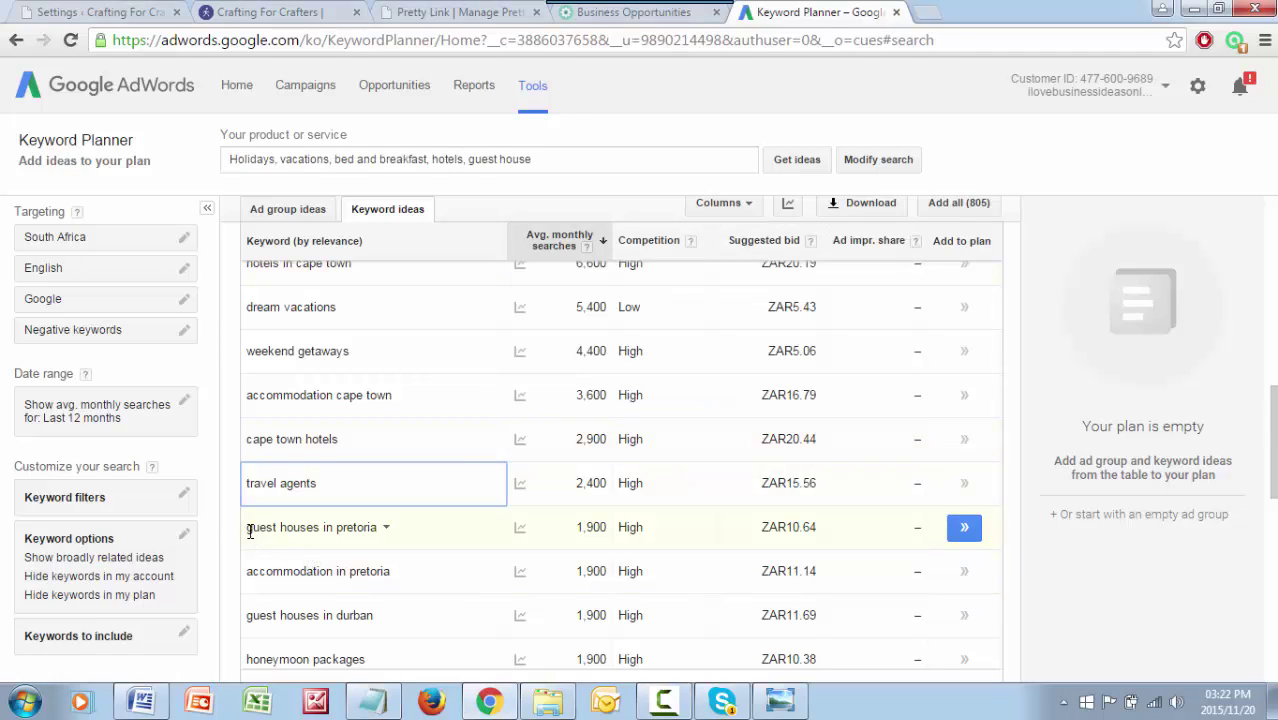
{"action": "left_click_drag", "start_coordinate": [250, 532], "coordinate": [367, 522]}
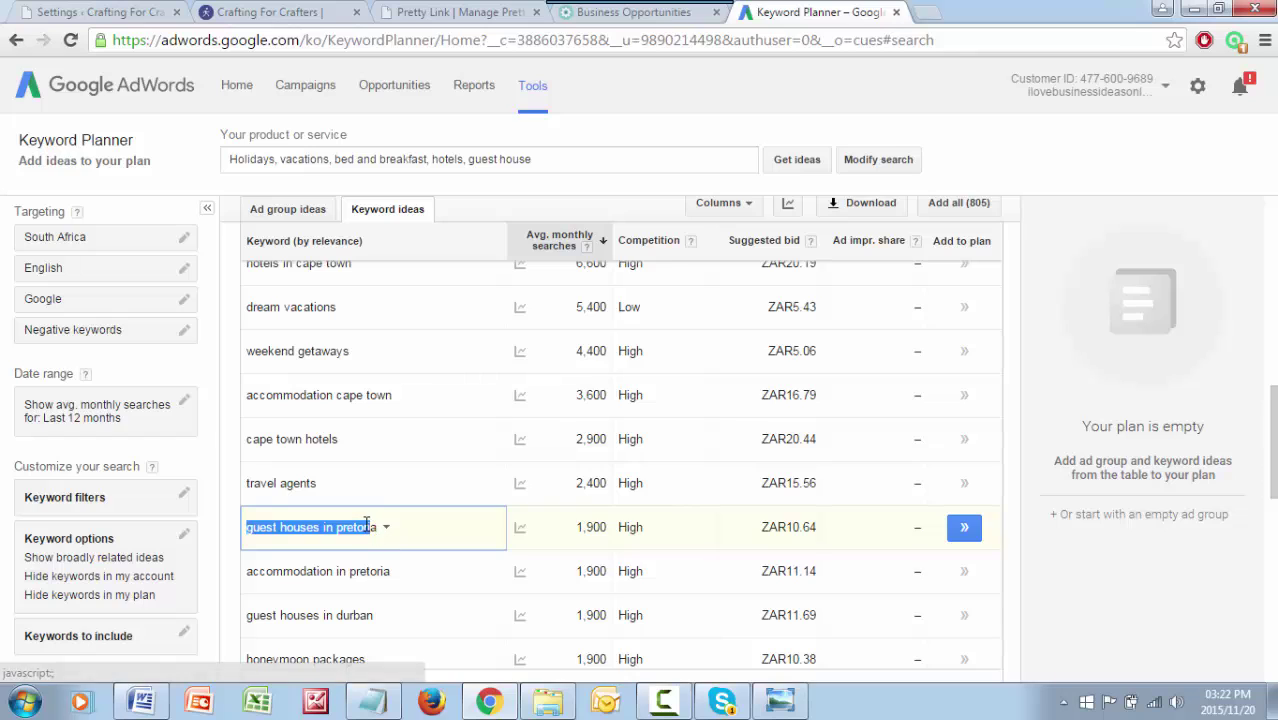
{"action": "right_click", "coordinate": [366, 523]}
{"action": "key", "text": "Escape"}
{"action": "left_click", "coordinate": [292, 538]}
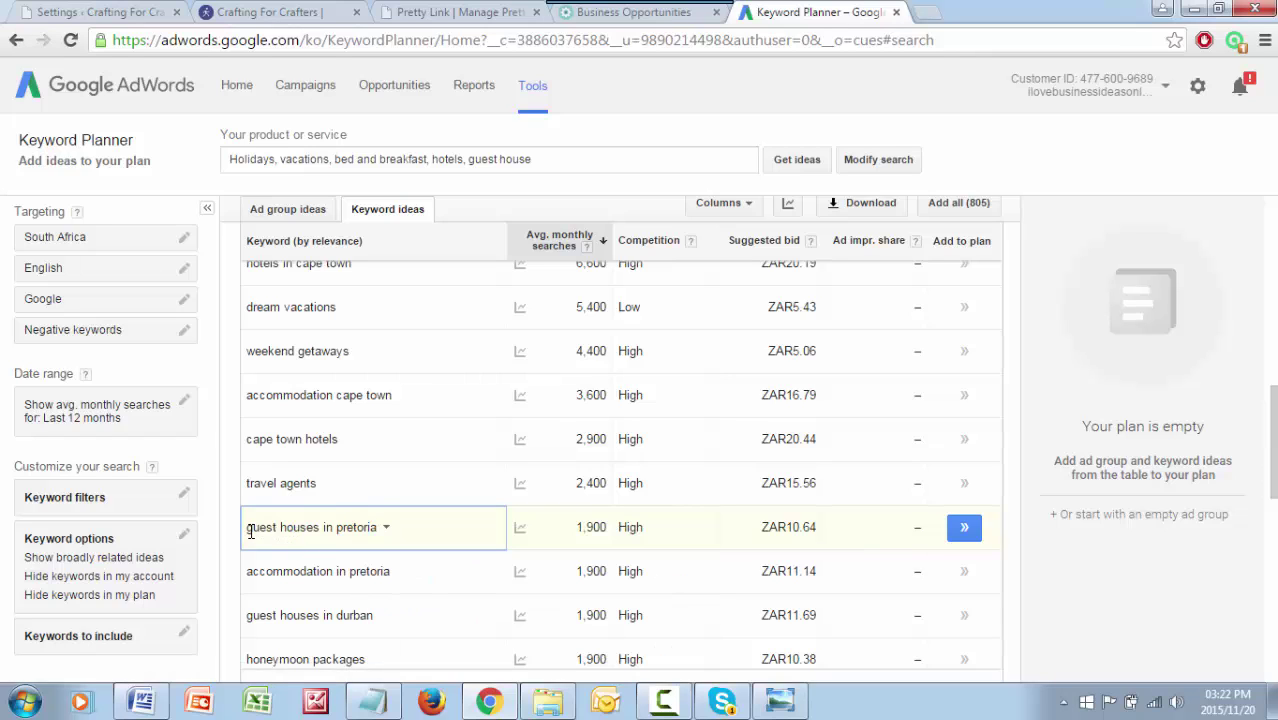
Copy the keyword "guest houses in pretoria" from the ideas list and replace all product or service terms with it
{"action": "triple_click", "coordinate": [250, 532]}
{"action": "left_click", "coordinate": [250, 532]}
{"action": "left_click_drag", "start_coordinate": [250, 532], "coordinate": [381, 535]}
{"action": "right_click", "coordinate": [367, 526]}
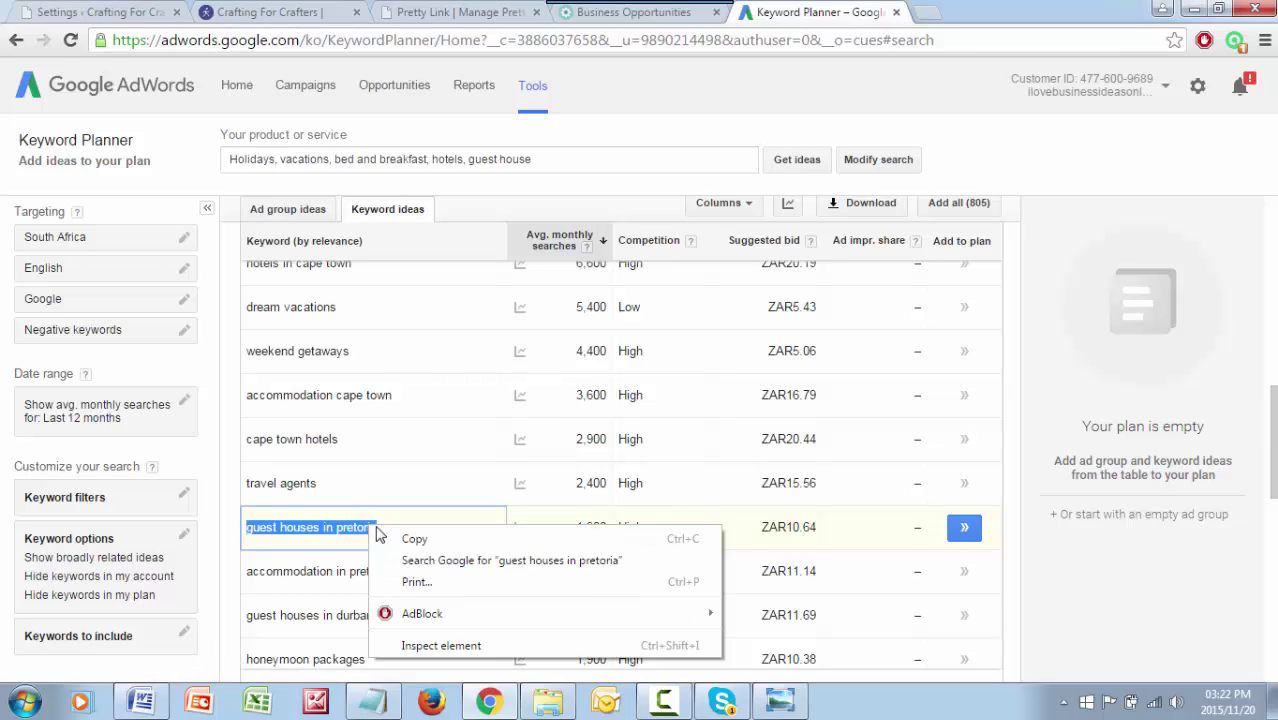
{"action": "left_click", "coordinate": [413, 541]}
{"action": "left_click_drag", "start_coordinate": [545, 160], "coordinate": [218, 166]}
{"action": "right_click", "coordinate": [254, 162]}
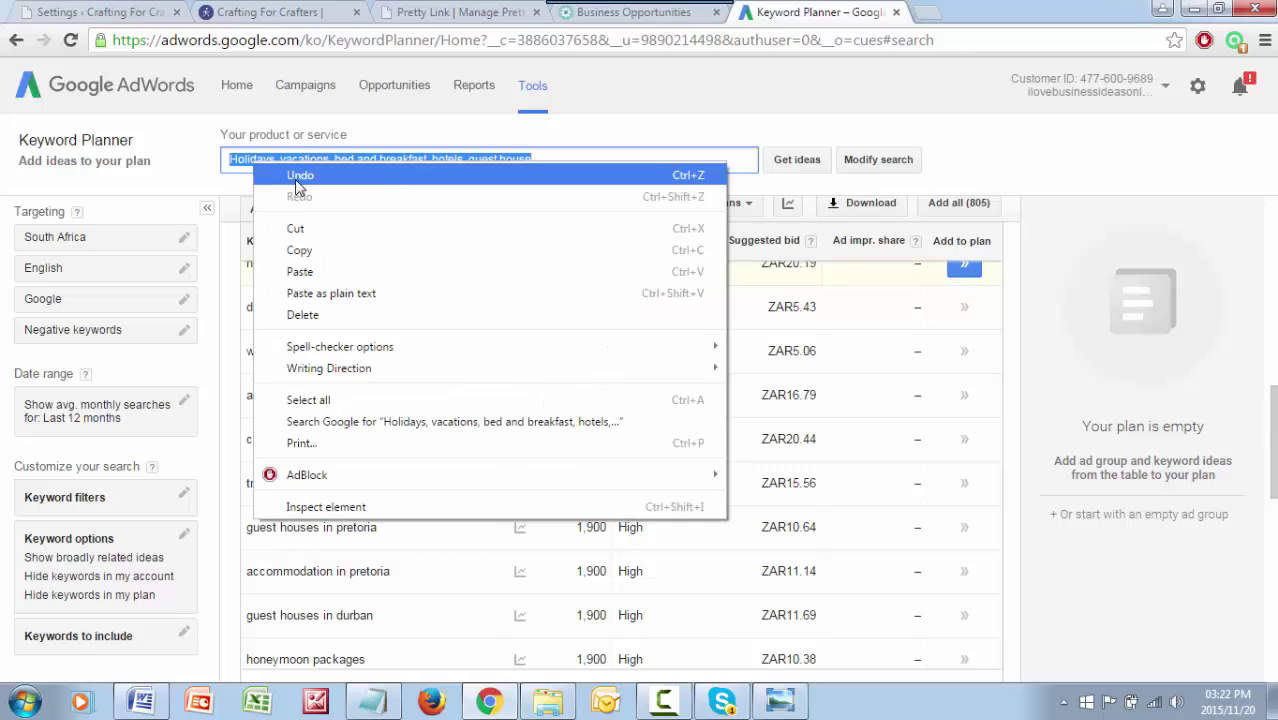
{"action": "left_click", "coordinate": [322, 274]}
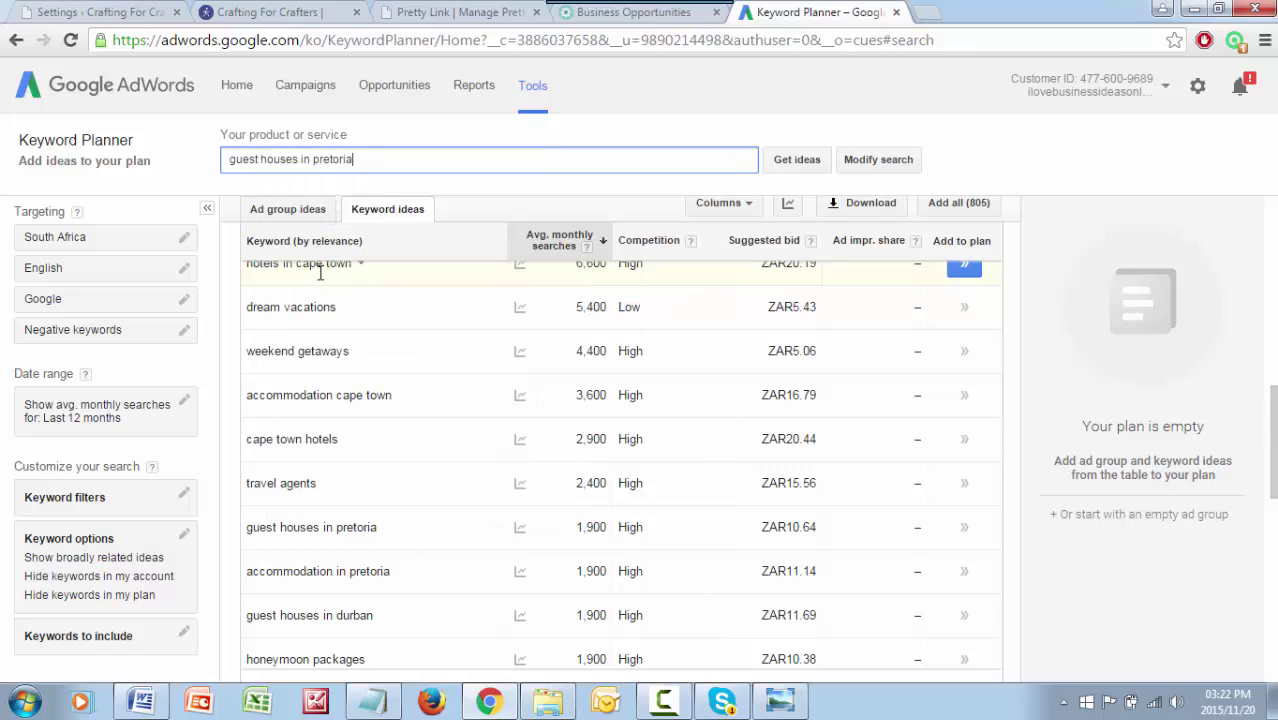
Restrict the keyword ideas to those containing "guest houses in pretoria" and save the filter
{"action": "left_click", "coordinate": [184, 631]}
{"action": "left_click", "coordinate": [48, 512]}
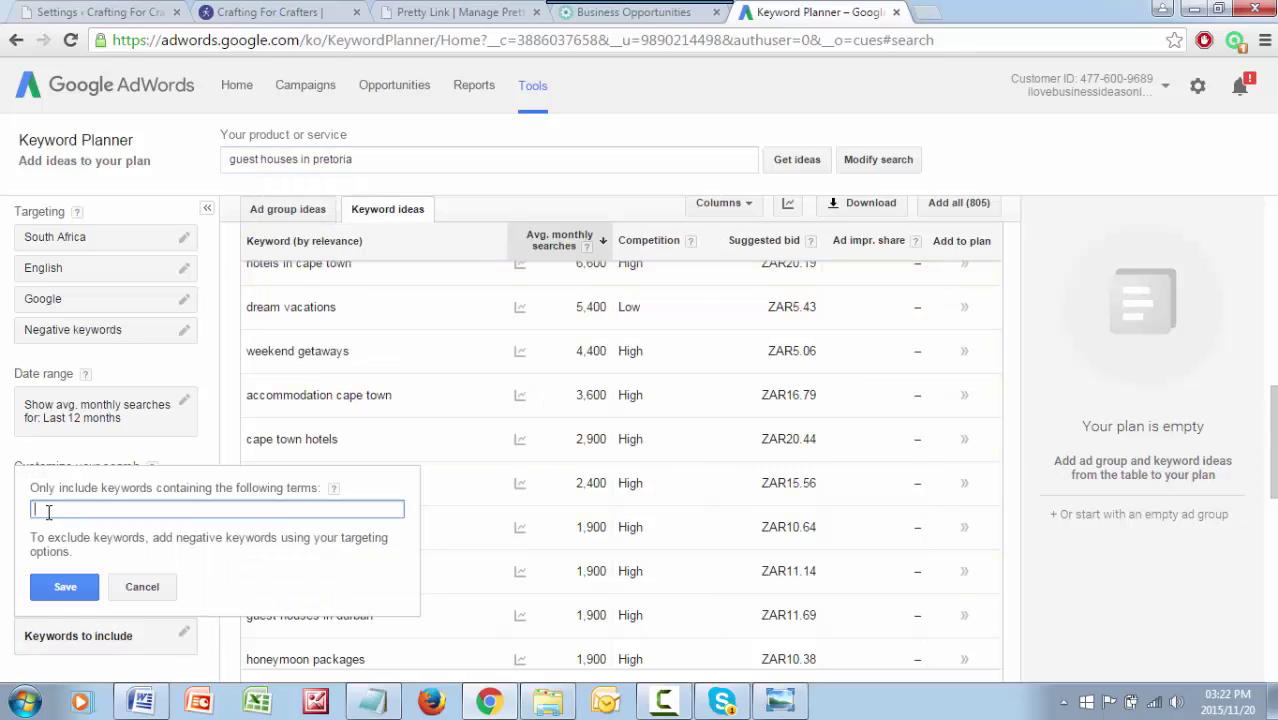
{"action": "right_click", "coordinate": [48, 514]}
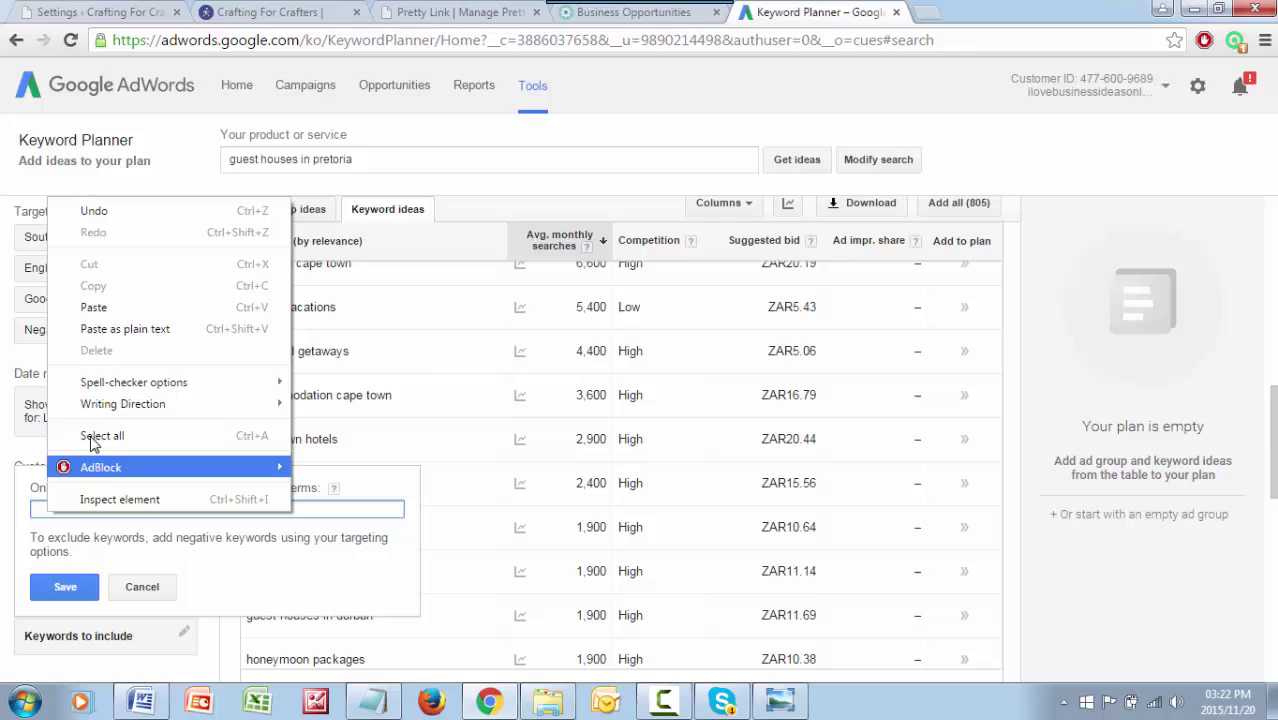
{"action": "left_click", "coordinate": [100, 310]}
{"action": "left_click", "coordinate": [64, 589]}
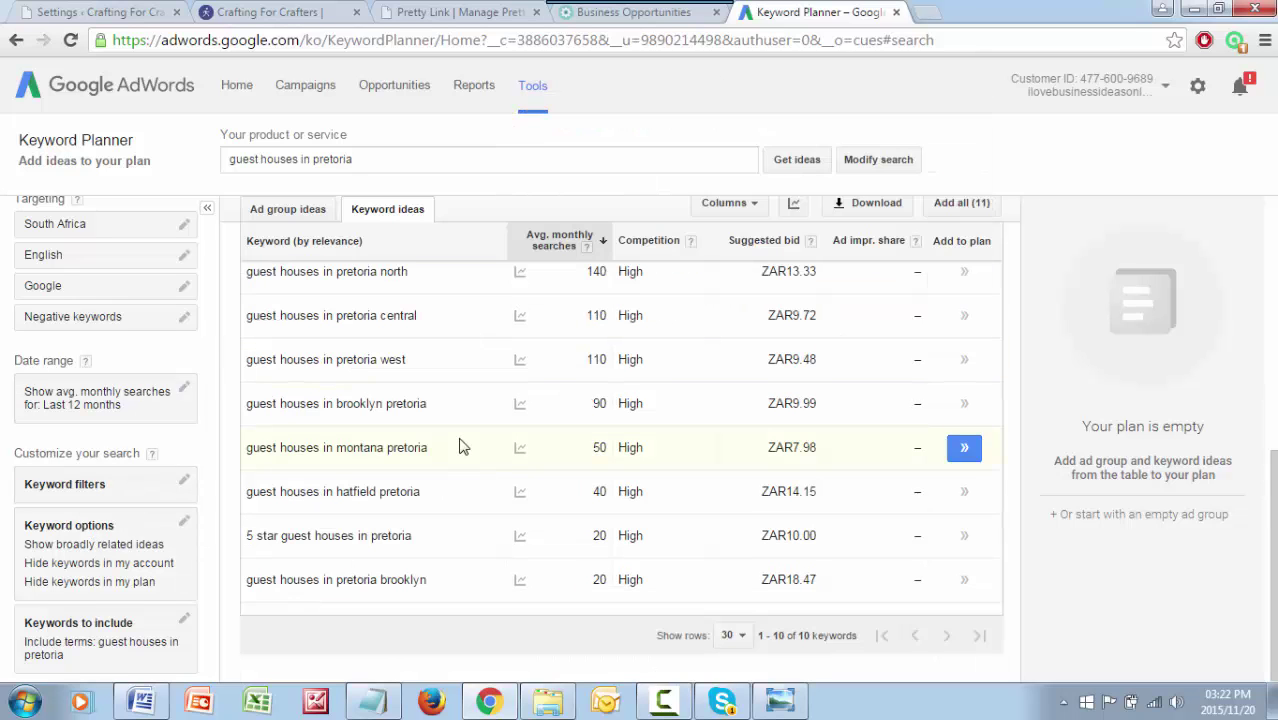
Run a Google search for the search term "guest houses in pretoria" in a new tab, then return to Keyword Planner
{"action": "scroll", "coordinate": [448, 494], "scroll_direction": "up", "scroll_amount": 3}
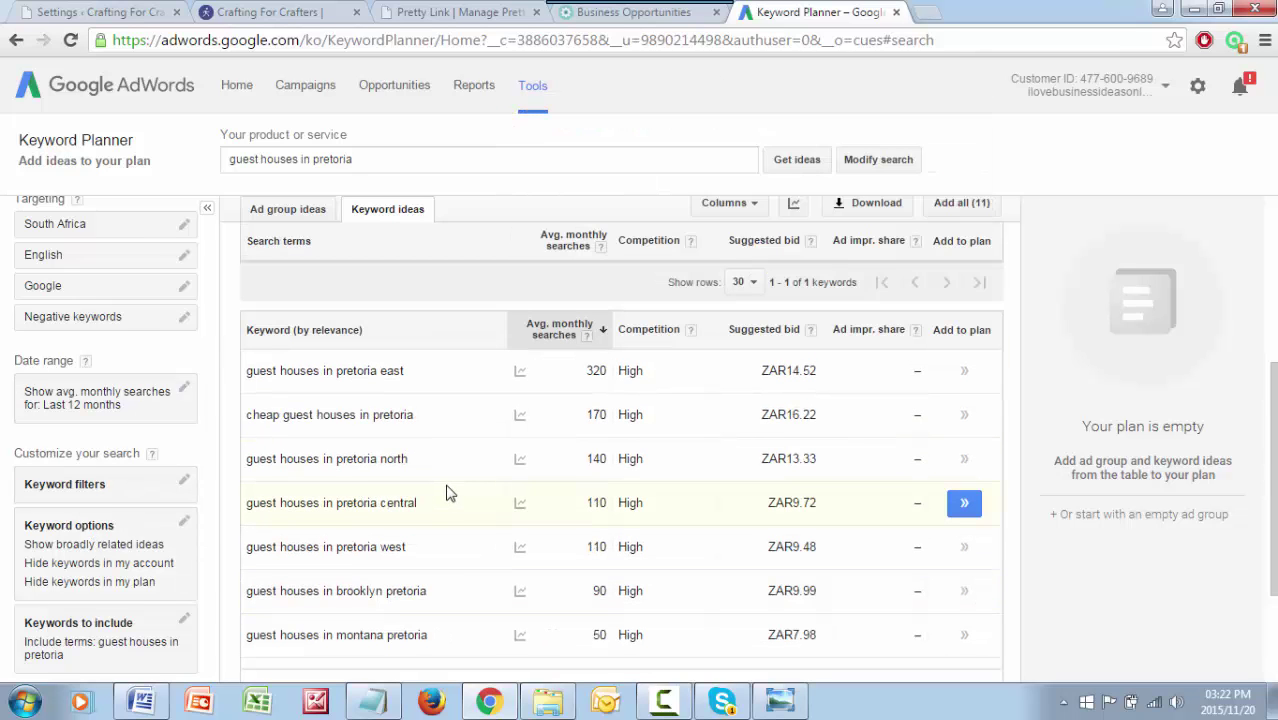
{"action": "scroll", "coordinate": [448, 492], "scroll_direction": "up", "scroll_amount": 2}
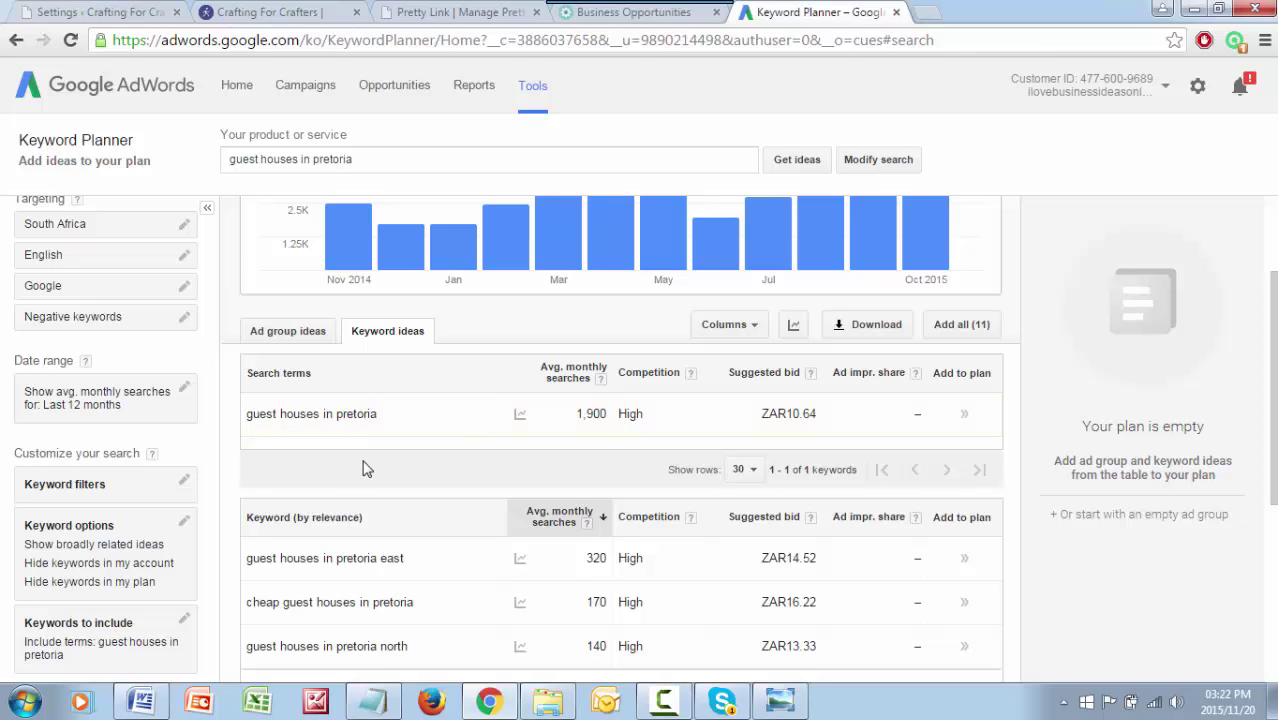
{"action": "scroll", "coordinate": [365, 469], "scroll_direction": "down", "scroll_amount": 1}
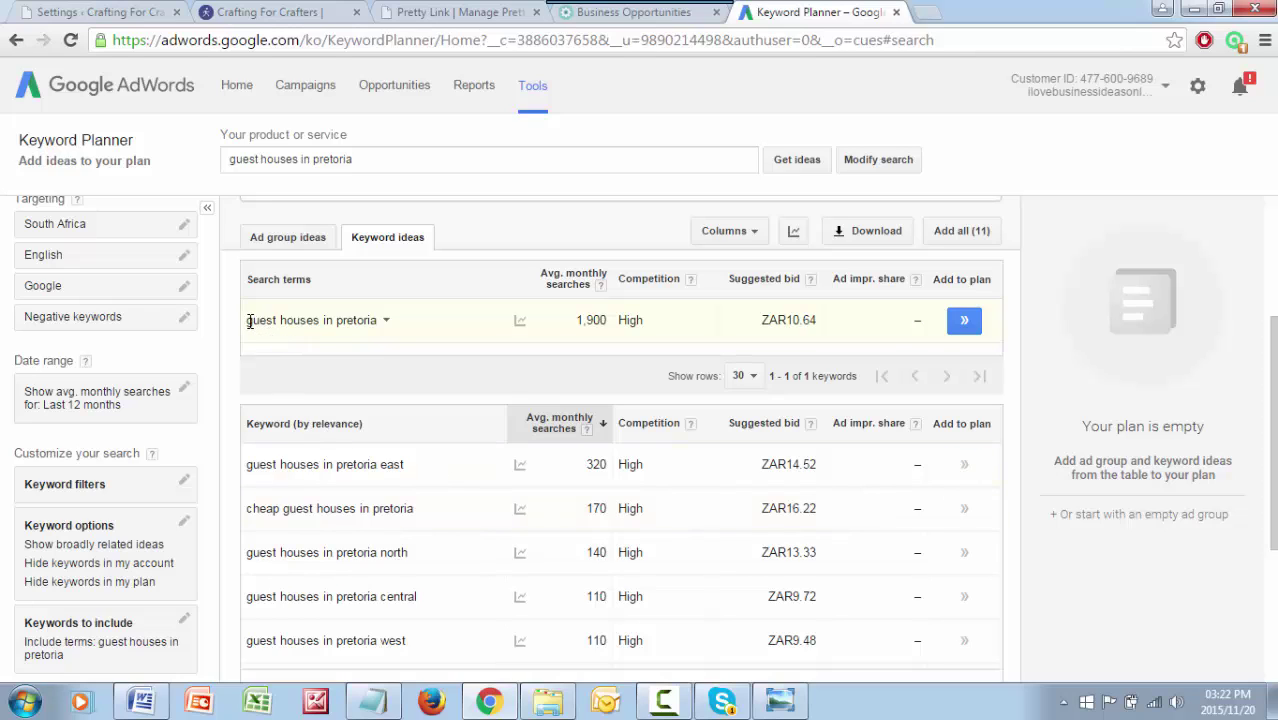
{"action": "left_click_drag", "start_coordinate": [249, 320], "coordinate": [376, 320]}
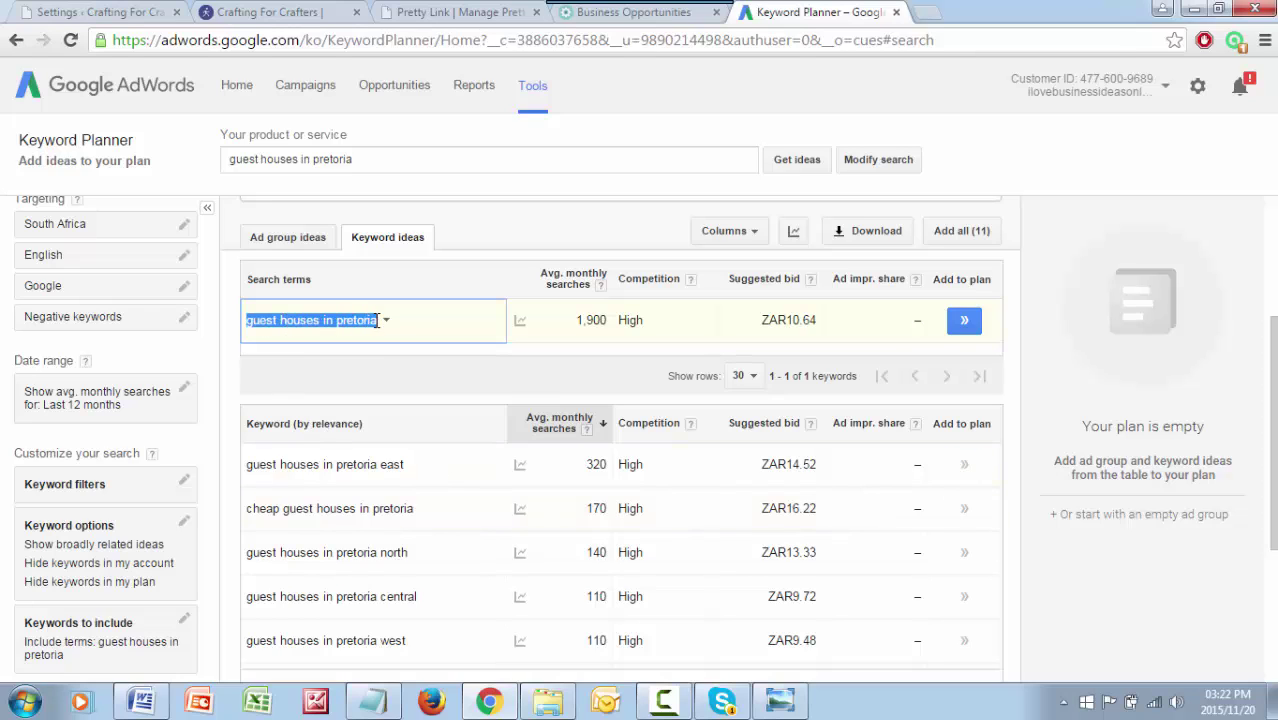
{"action": "right_click", "coordinate": [377, 320]}
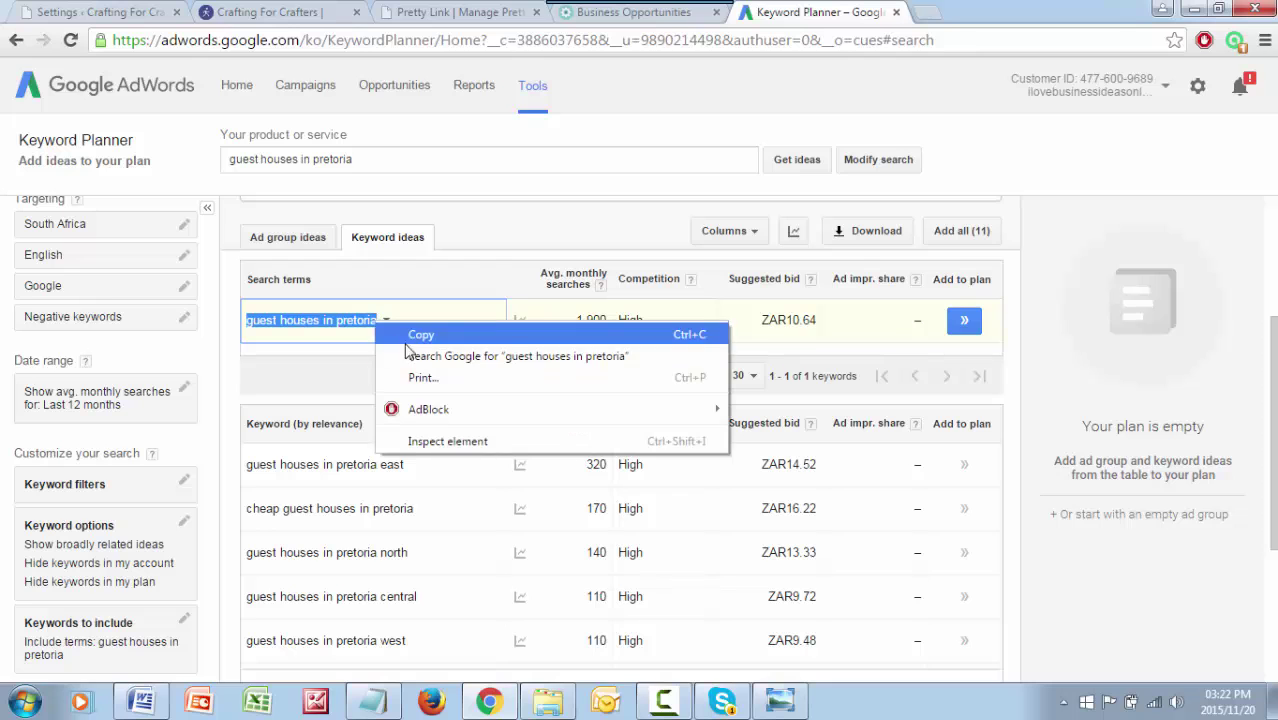
{"action": "left_click", "coordinate": [470, 354]}
{"action": "left_click", "coordinate": [820, 13]}
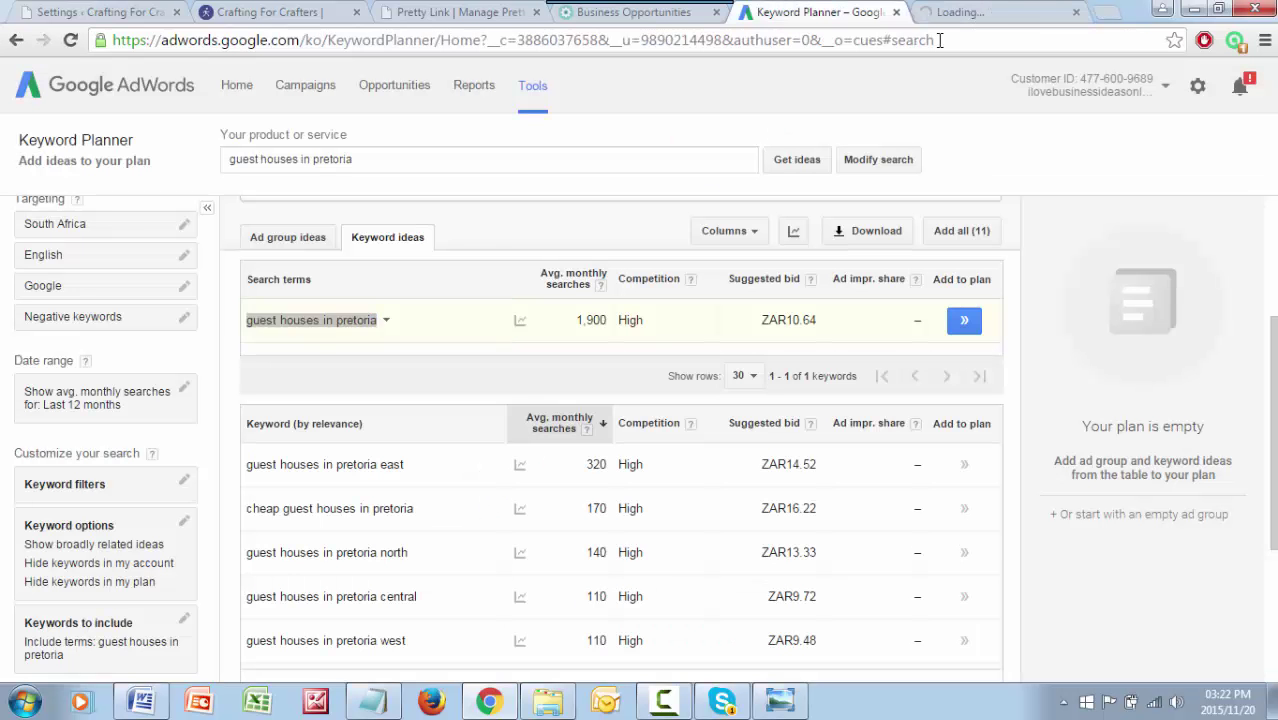
{"action": "left_click", "coordinate": [1078, 162]}
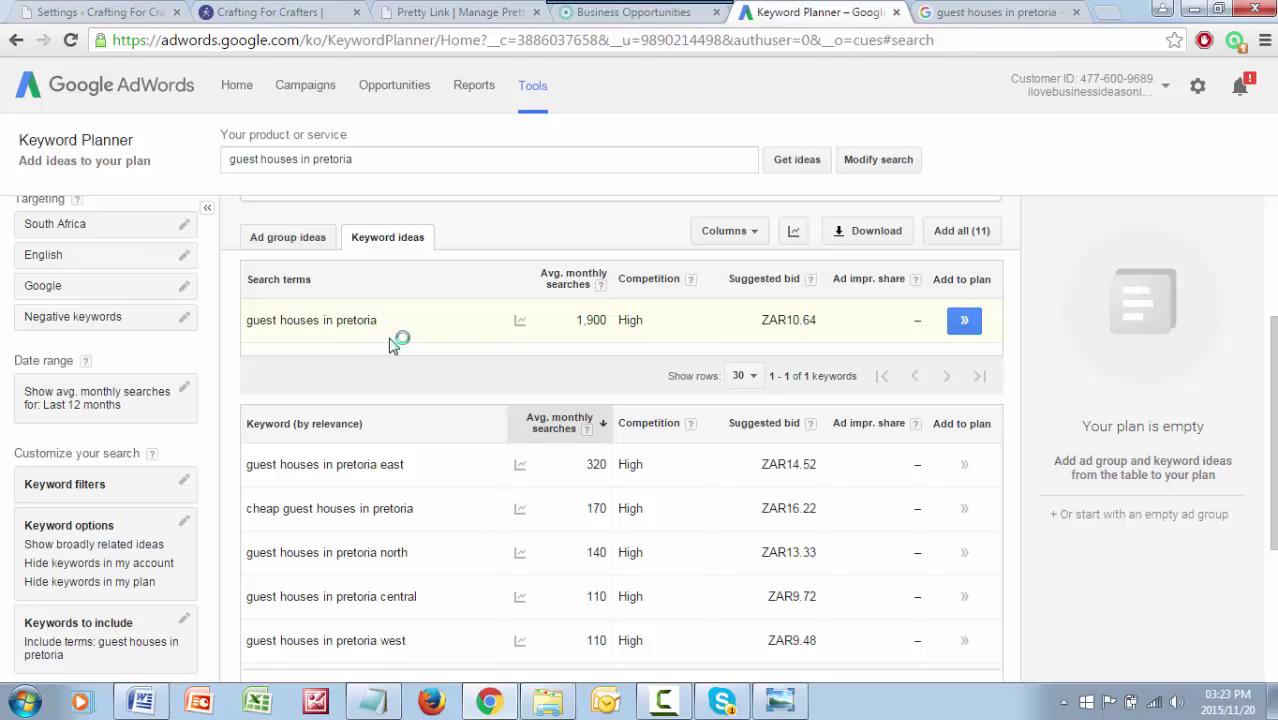
Examine the filtered Pretoria guest house keyword ideas, comparing areas and variations by monthly searches and competition
{"action": "scroll", "coordinate": [399, 560], "scroll_direction": "down", "scroll_amount": 1}
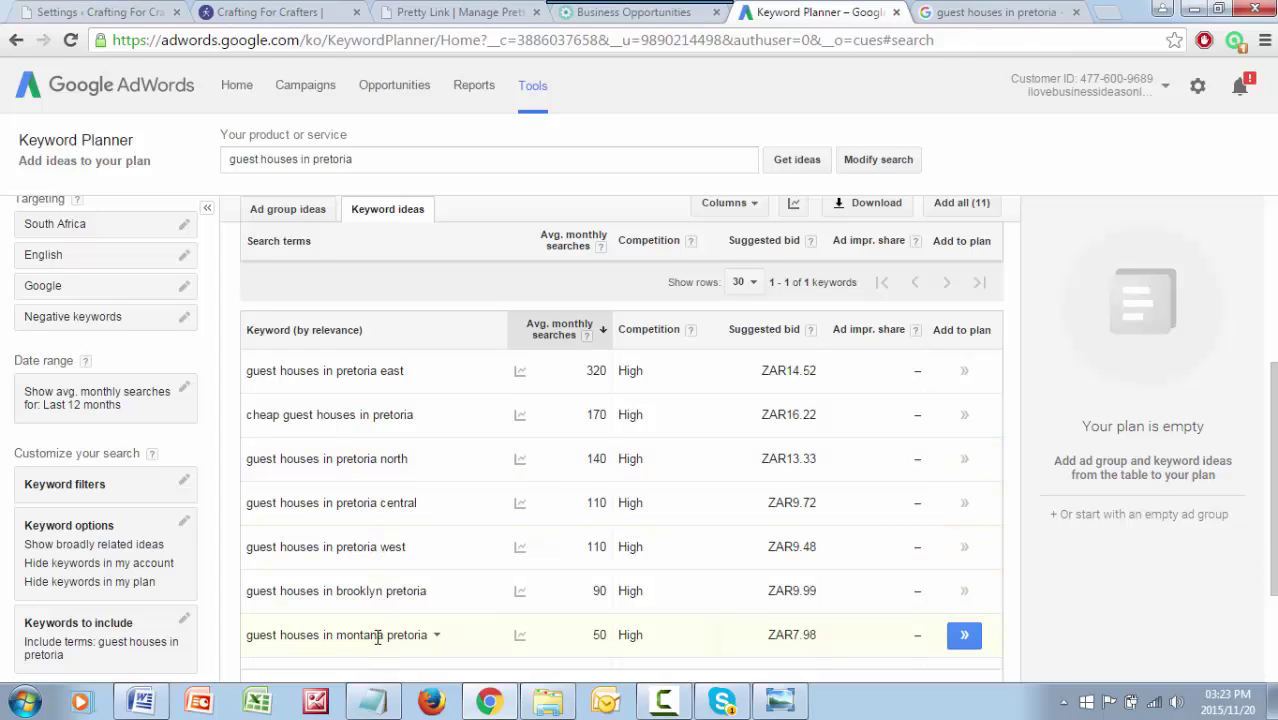
{"action": "scroll", "coordinate": [335, 560], "scroll_direction": "down", "scroll_amount": 1}
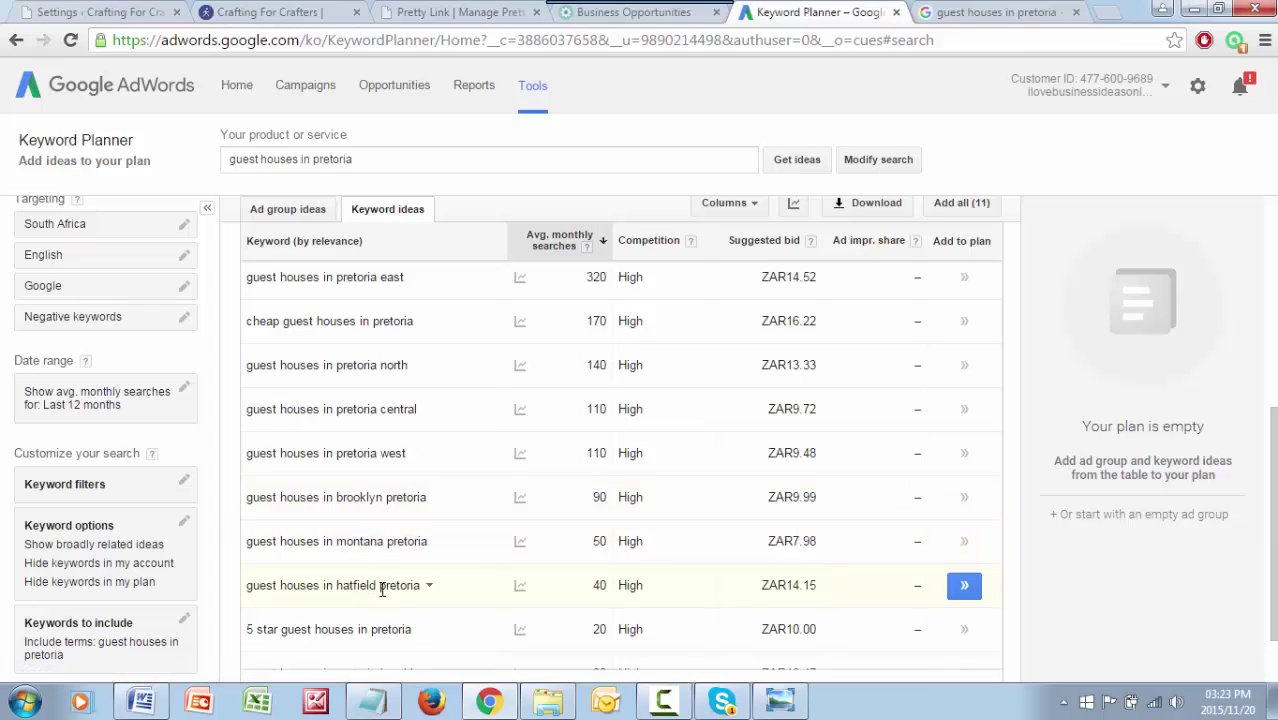
{"action": "scroll", "coordinate": [396, 614], "scroll_direction": "down", "scroll_amount": 1}
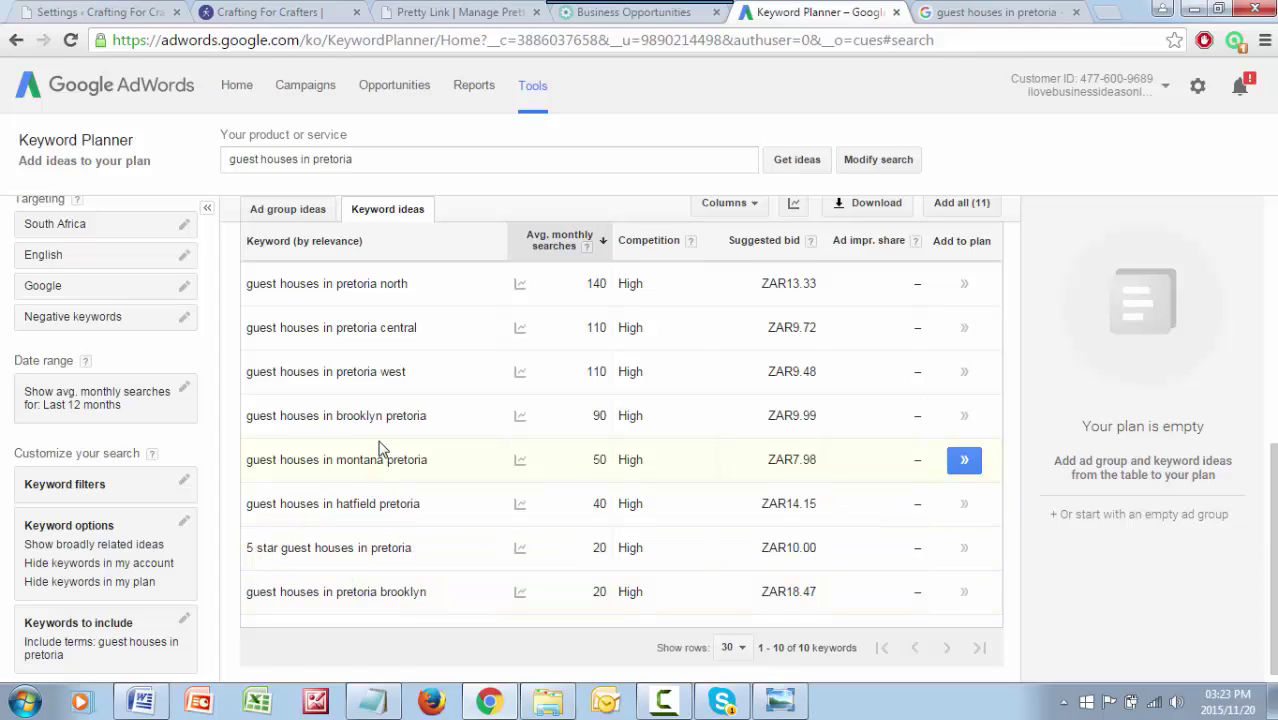
{"action": "scroll", "coordinate": [382, 450], "scroll_direction": "up", "scroll_amount": 1}
{"action": "scroll", "coordinate": [380, 447], "scroll_direction": "down", "scroll_amount": 1}
{"action": "scroll", "coordinate": [380, 447], "scroll_direction": "up", "scroll_amount": 3}
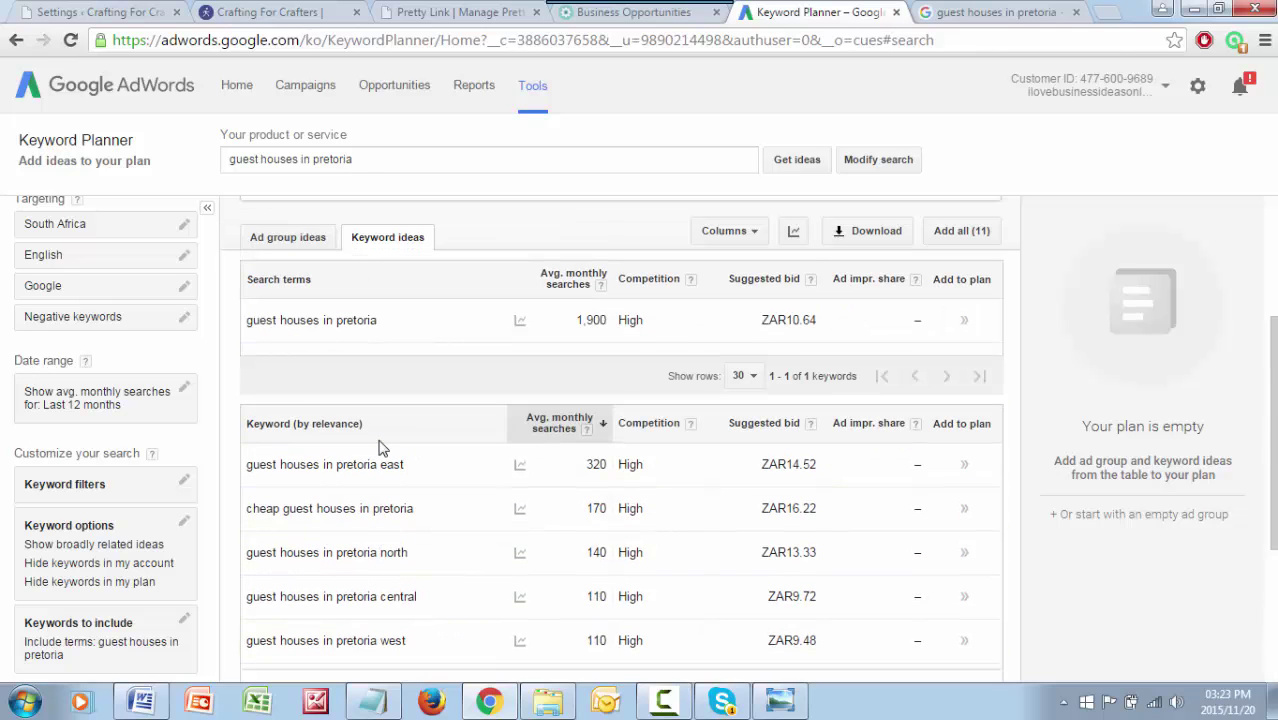
{"action": "scroll", "coordinate": [380, 447], "scroll_direction": "down", "scroll_amount": 1}
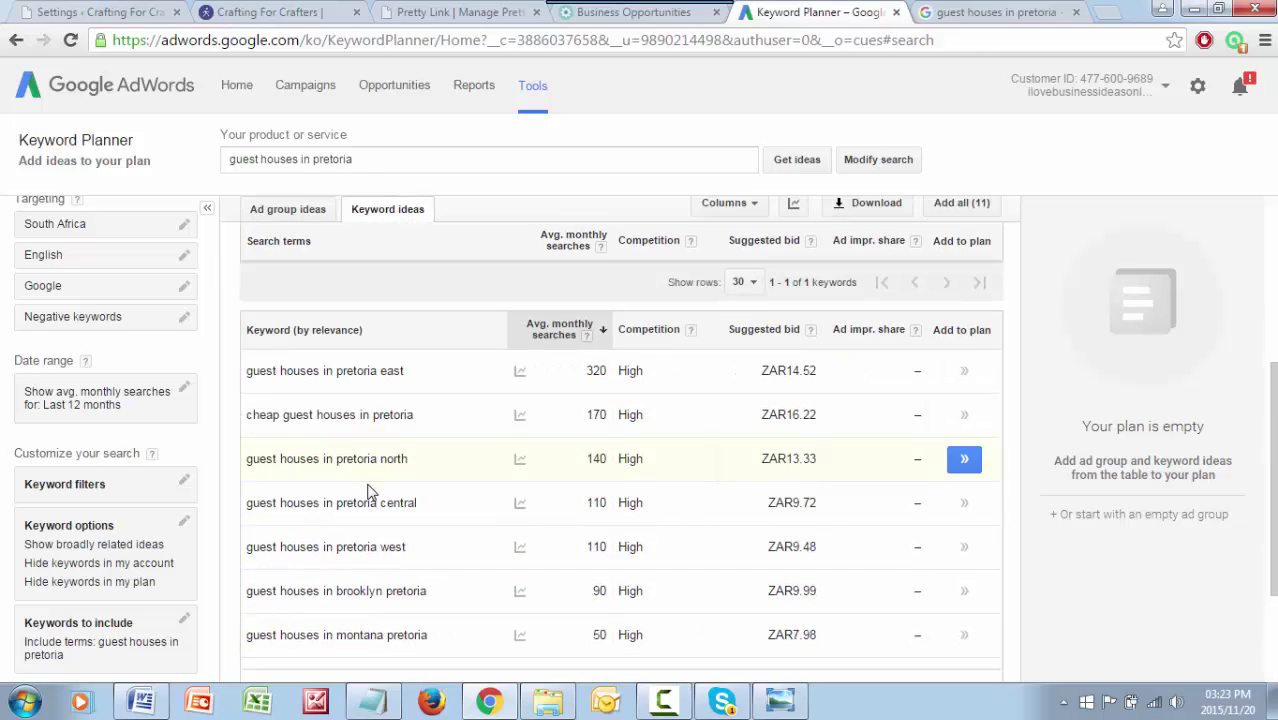
{"action": "scroll", "coordinate": [385, 636], "scroll_direction": "down", "scroll_amount": 2}
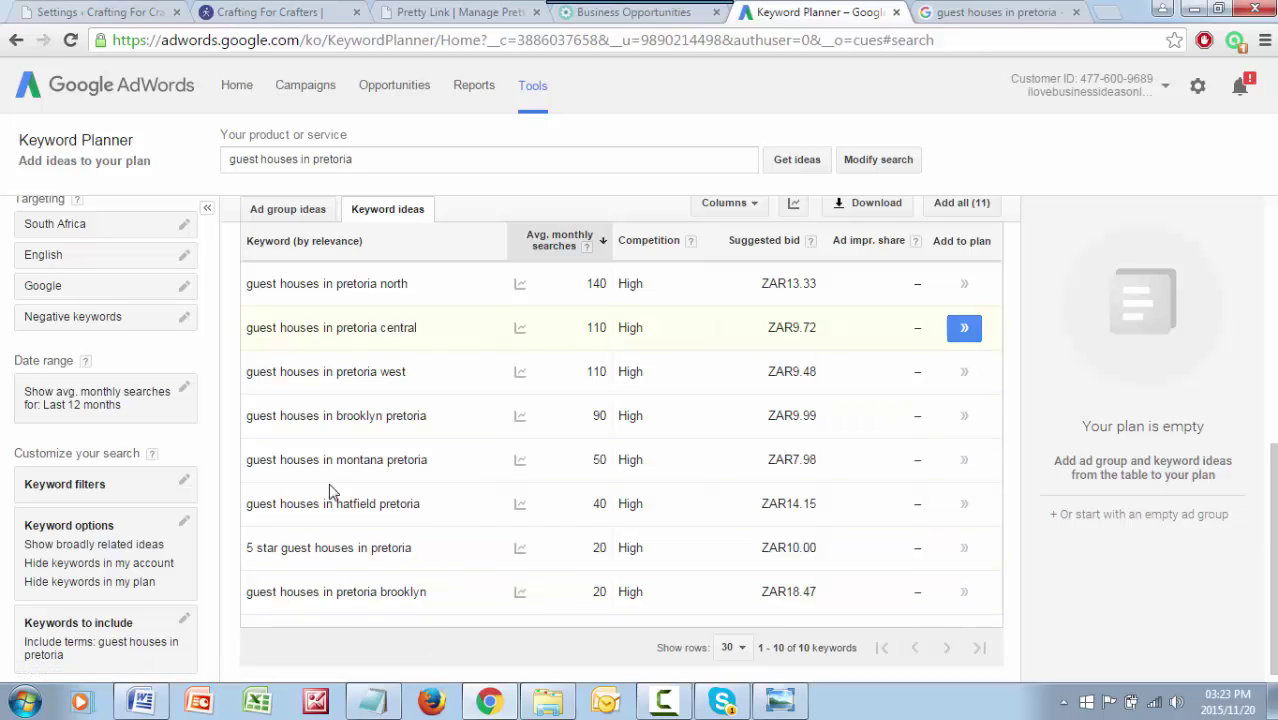
{"action": "scroll", "coordinate": [368, 565], "scroll_direction": "up", "scroll_amount": 2}
{"action": "scroll", "coordinate": [375, 560], "scroll_direction": "down", "scroll_amount": 1}
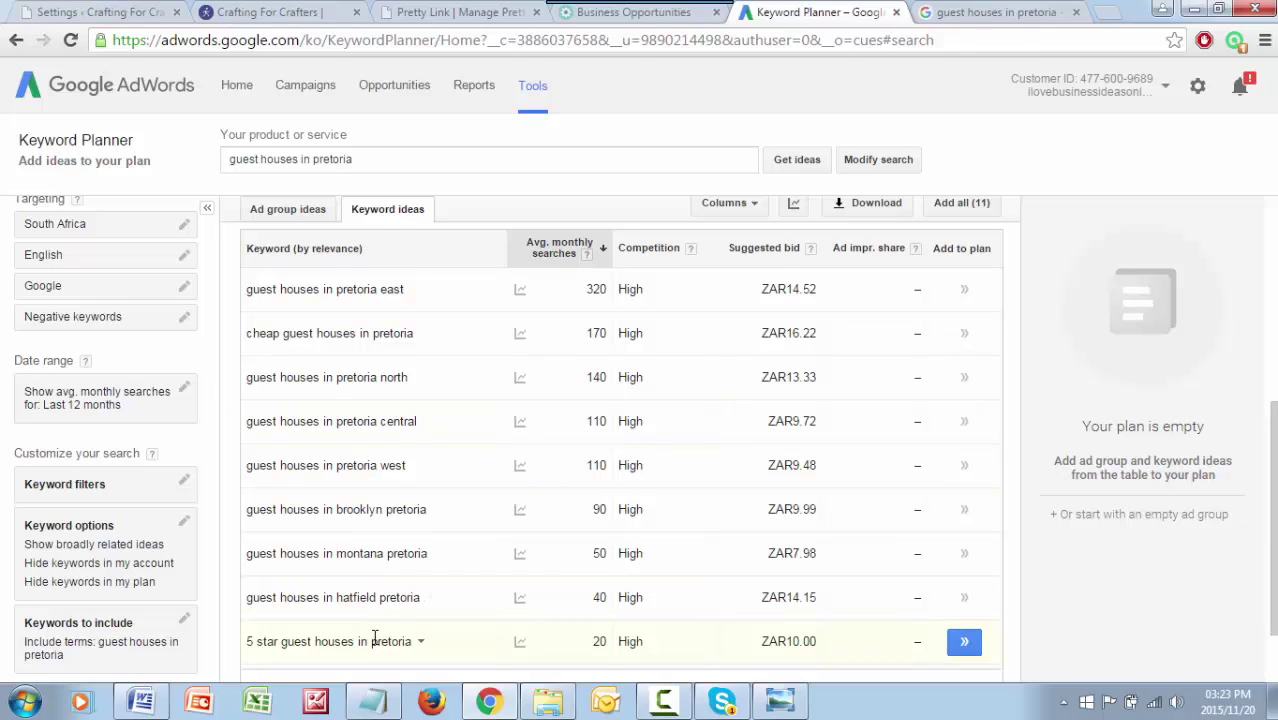
{"action": "scroll", "coordinate": [406, 597], "scroll_direction": "up", "scroll_amount": 3}
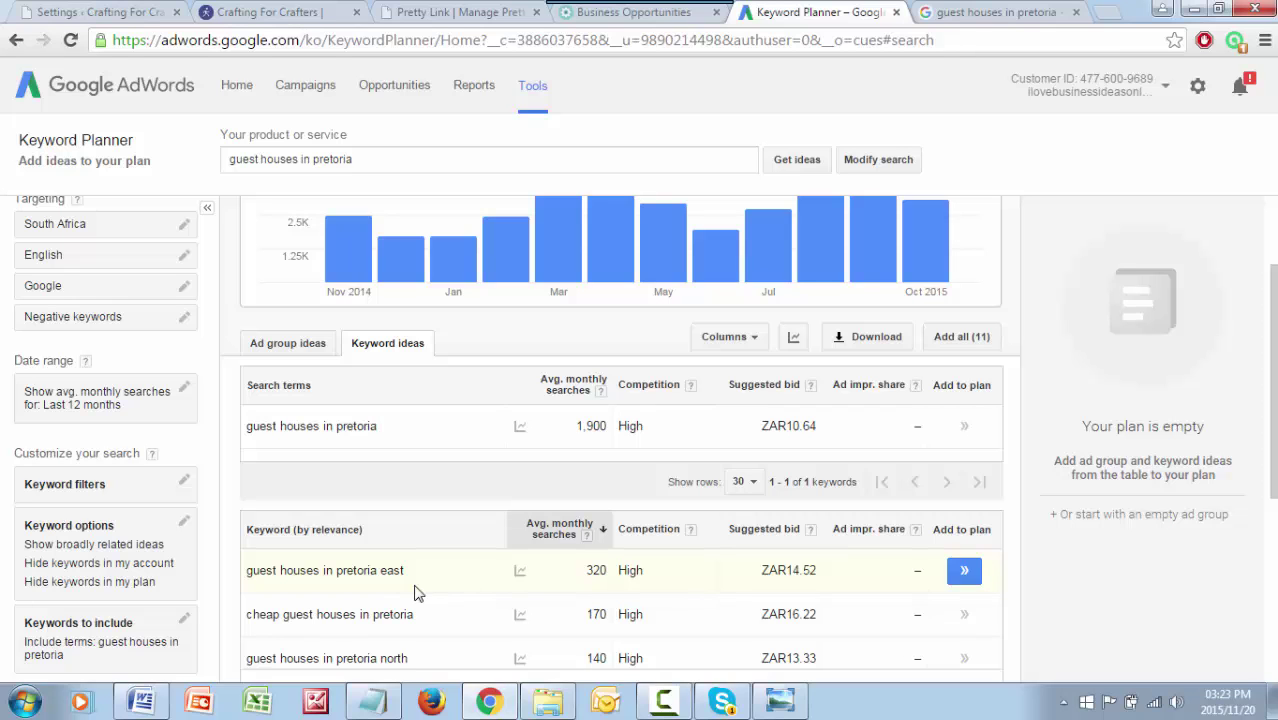
{"action": "scroll", "coordinate": [390, 628], "scroll_direction": "down", "scroll_amount": 3}
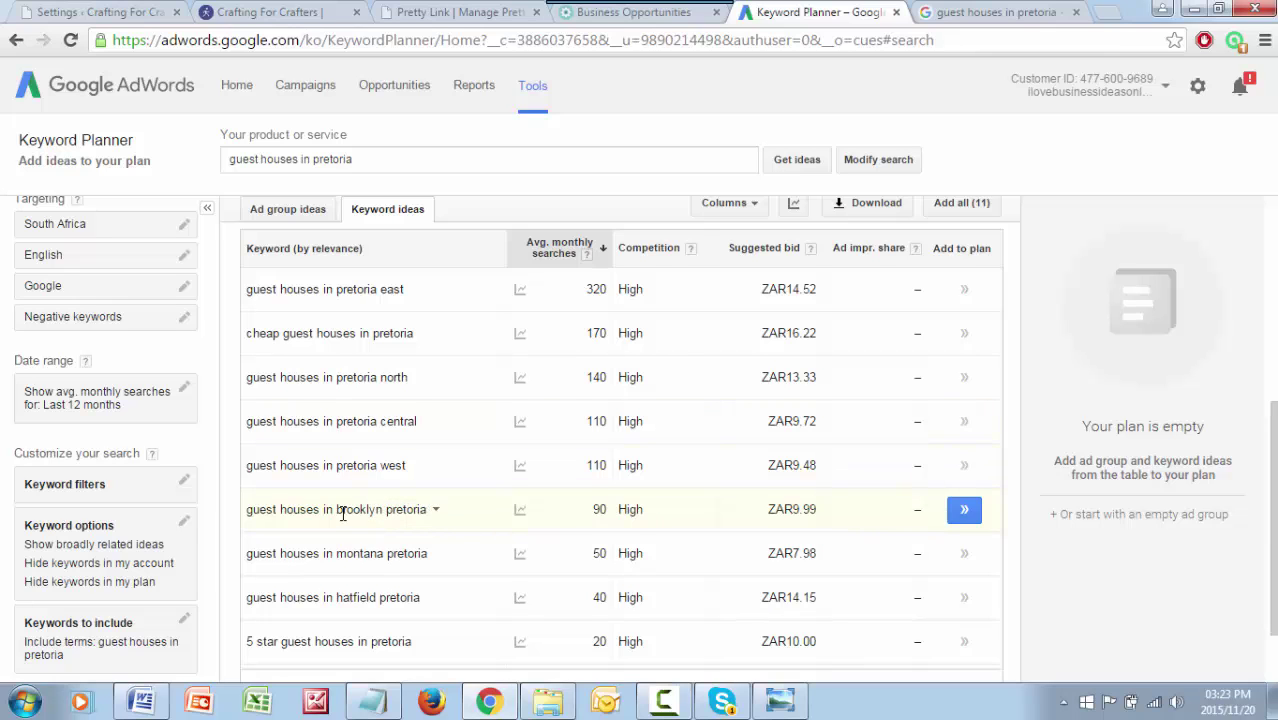
{"action": "scroll", "coordinate": [342, 513], "scroll_direction": "up", "scroll_amount": 2}
{"action": "scroll", "coordinate": [342, 520], "scroll_direction": "down", "scroll_amount": 1}
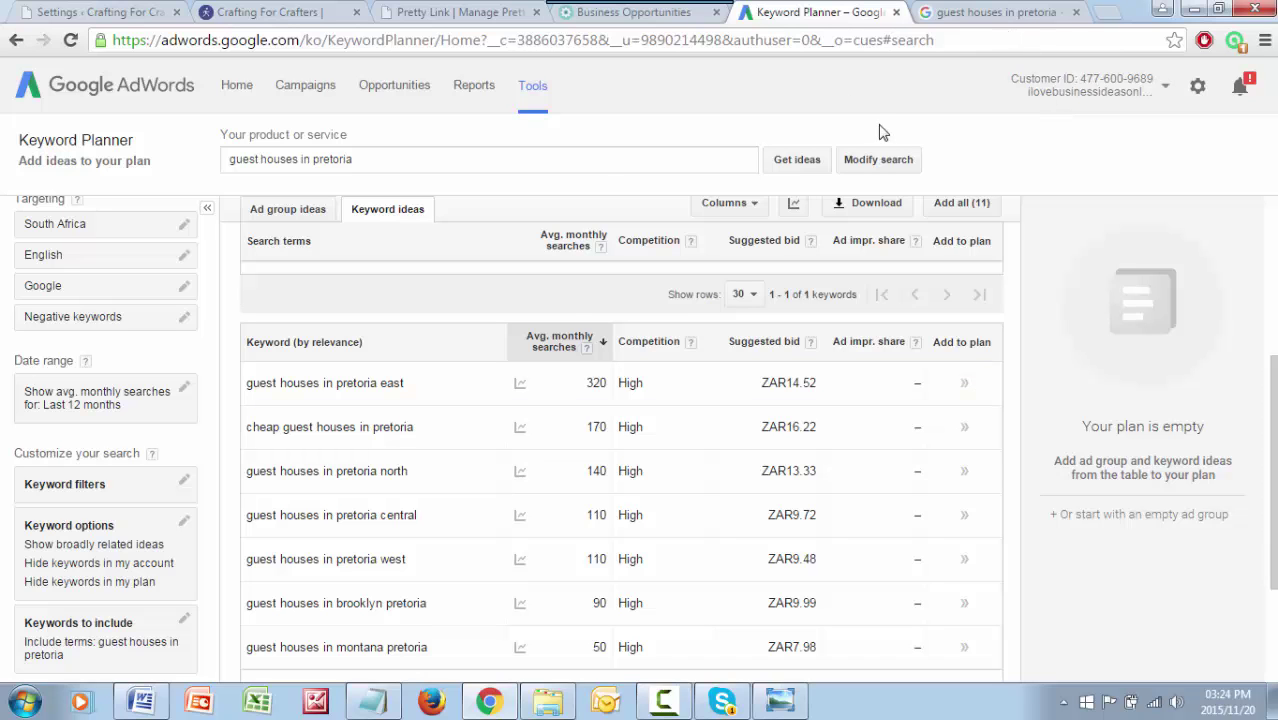
Switch to the Google results for "guest houses in pretoria" and examine the ads, local listings and organic results
{"action": "left_click", "coordinate": [985, 16]}
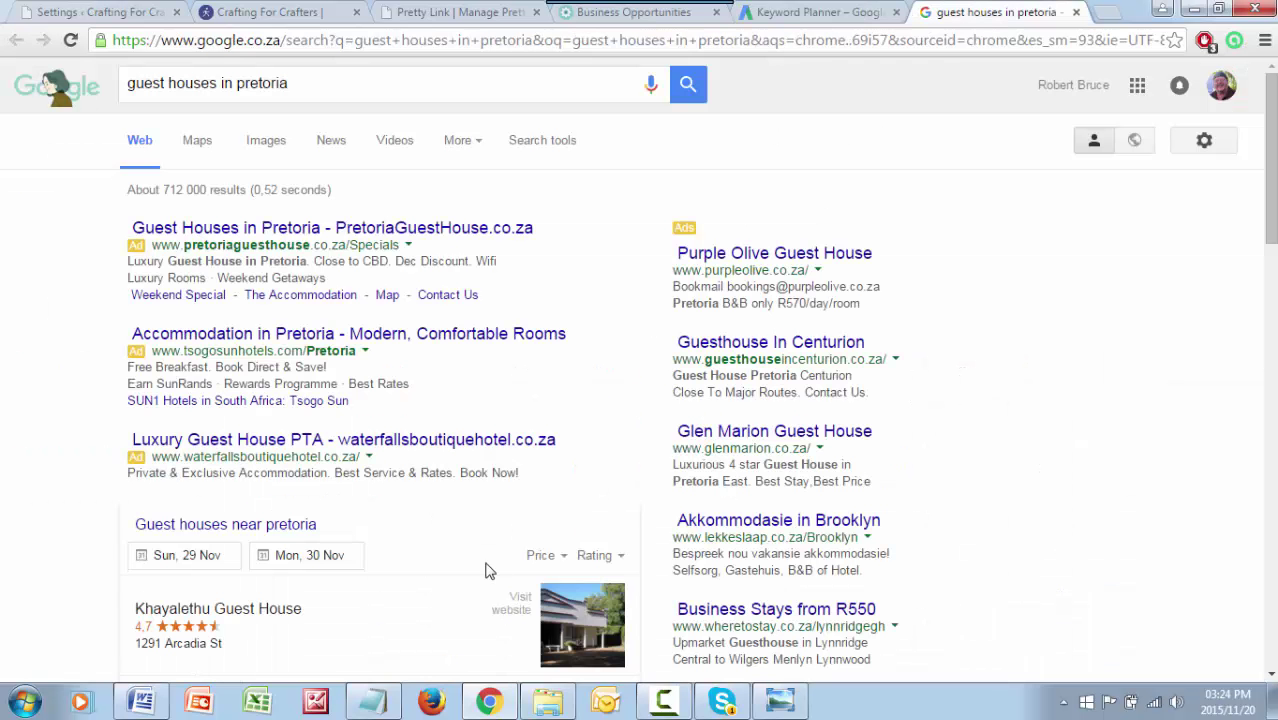
{"action": "scroll", "coordinate": [522, 440], "scroll_direction": "down", "scroll_amount": 3}
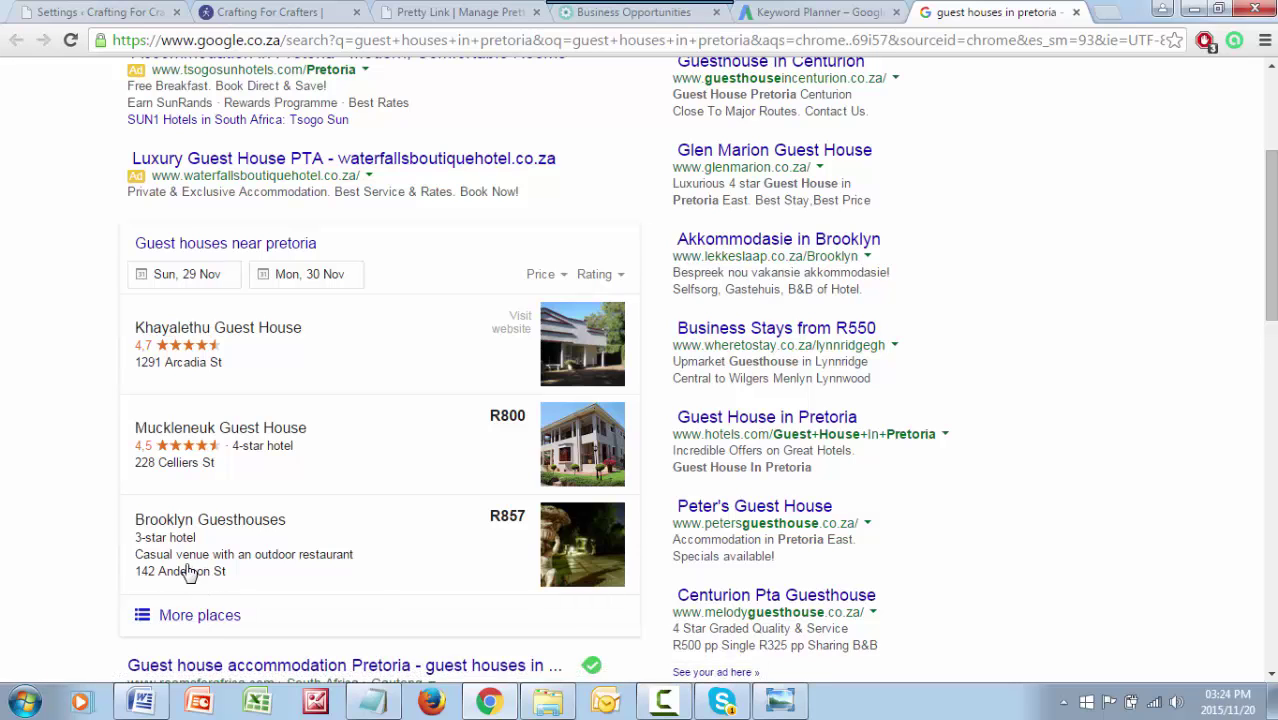
{"action": "scroll", "coordinate": [75, 596], "scroll_direction": "down", "scroll_amount": 2}
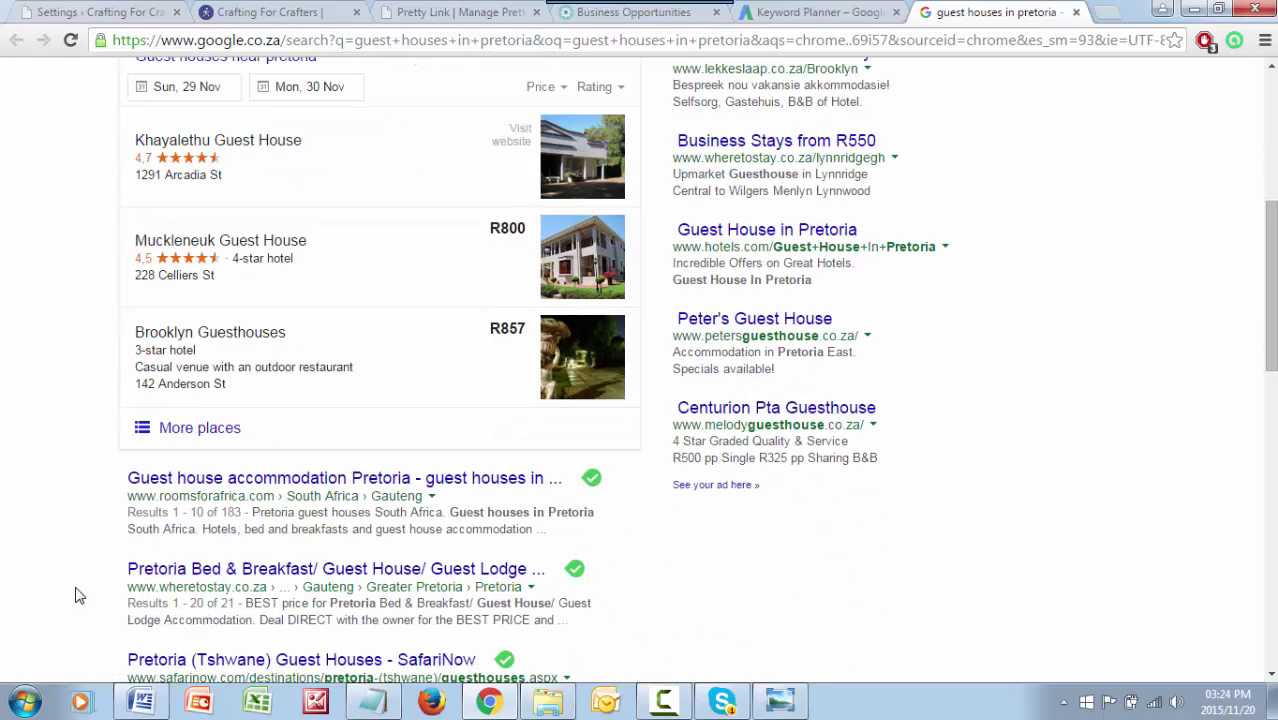
{"action": "scroll", "coordinate": [90, 618], "scroll_direction": "down", "scroll_amount": 1}
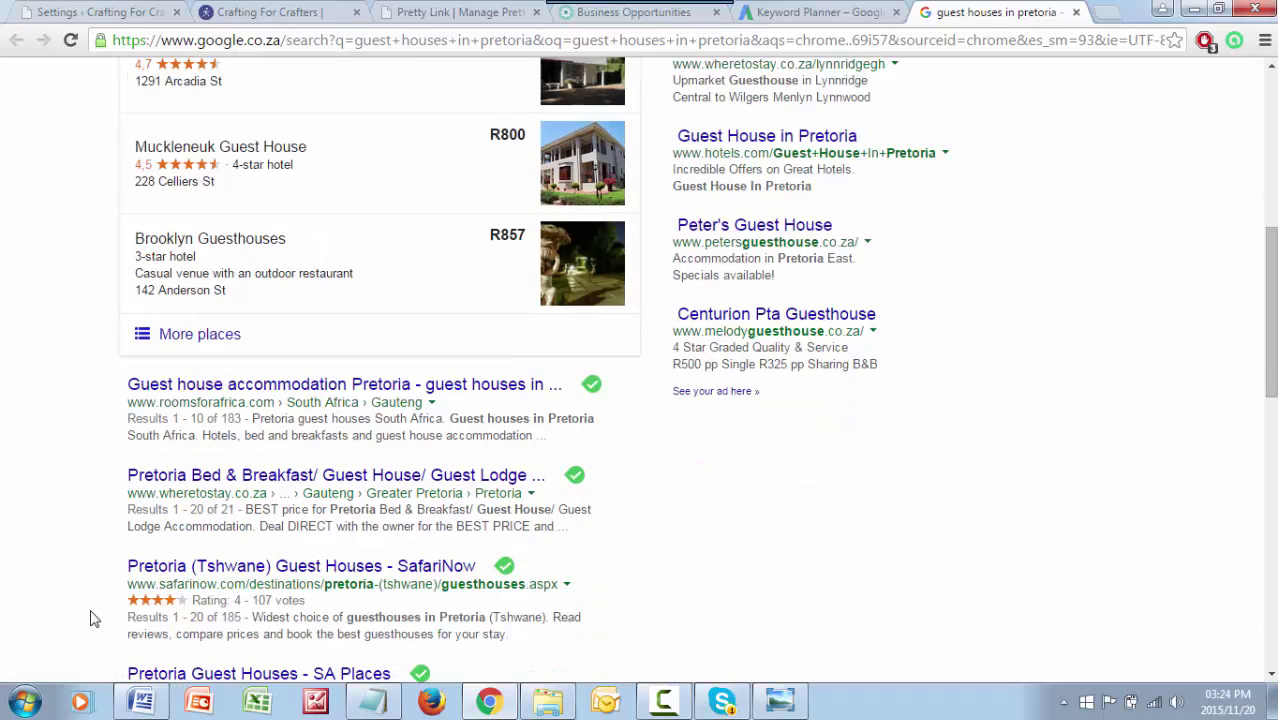
{"action": "scroll", "coordinate": [115, 577], "scroll_direction": "down", "scroll_amount": 2}
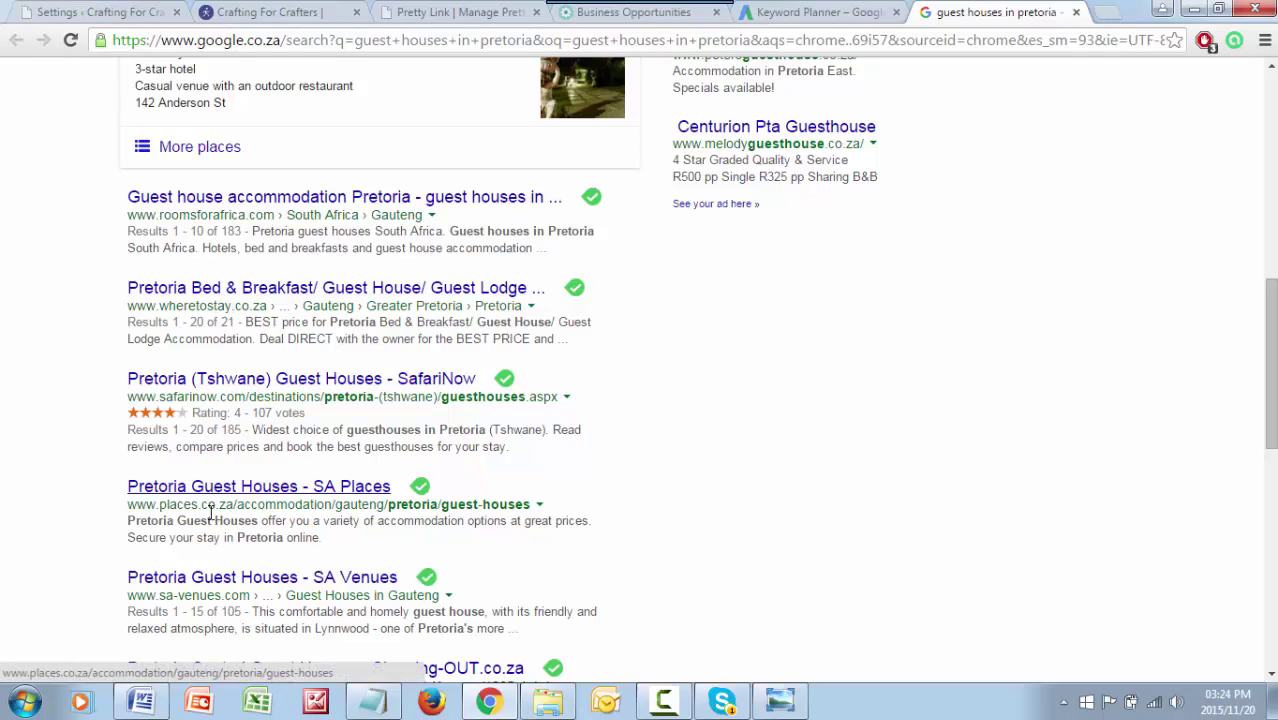
Examine the remaining organic results for "guest houses in pretoria" and compare them with the paid ads at the start of the page
{"action": "scroll", "coordinate": [94, 574], "scroll_direction": "down", "scroll_amount": 1}
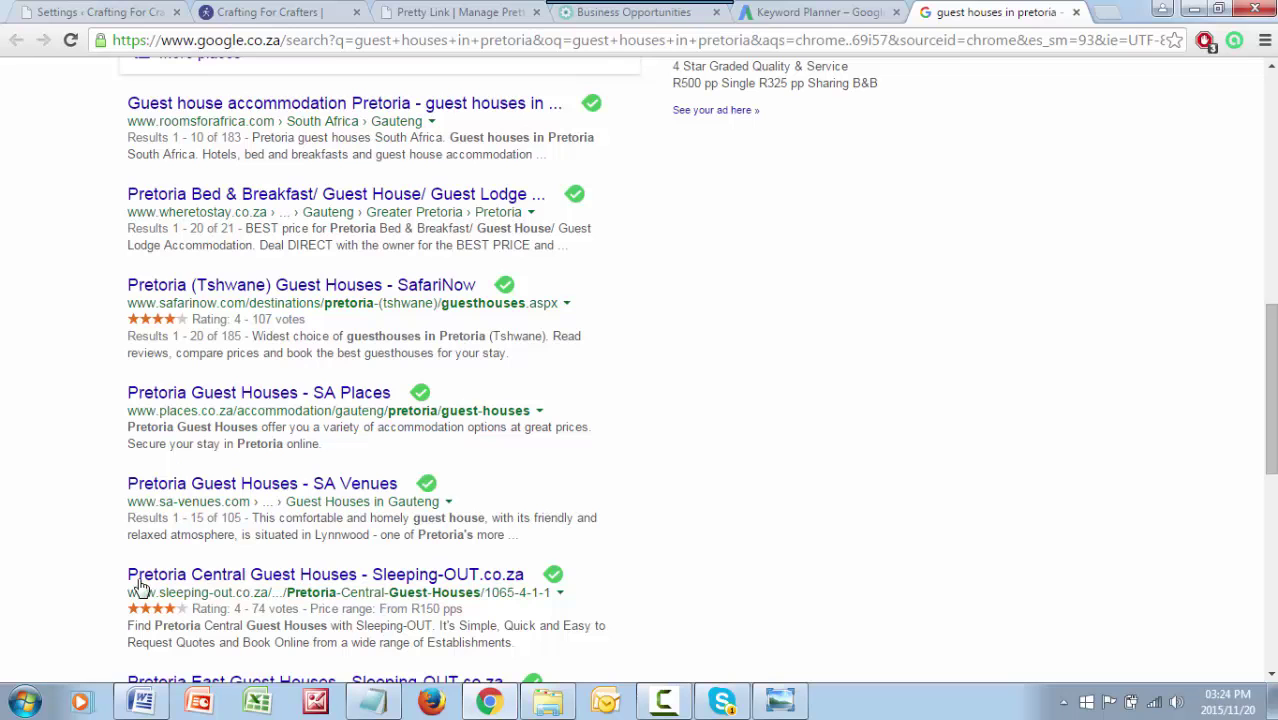
{"action": "scroll", "coordinate": [728, 469], "scroll_direction": "down", "scroll_amount": 1}
{"action": "scroll", "coordinate": [728, 469], "scroll_direction": "down", "scroll_amount": 1}
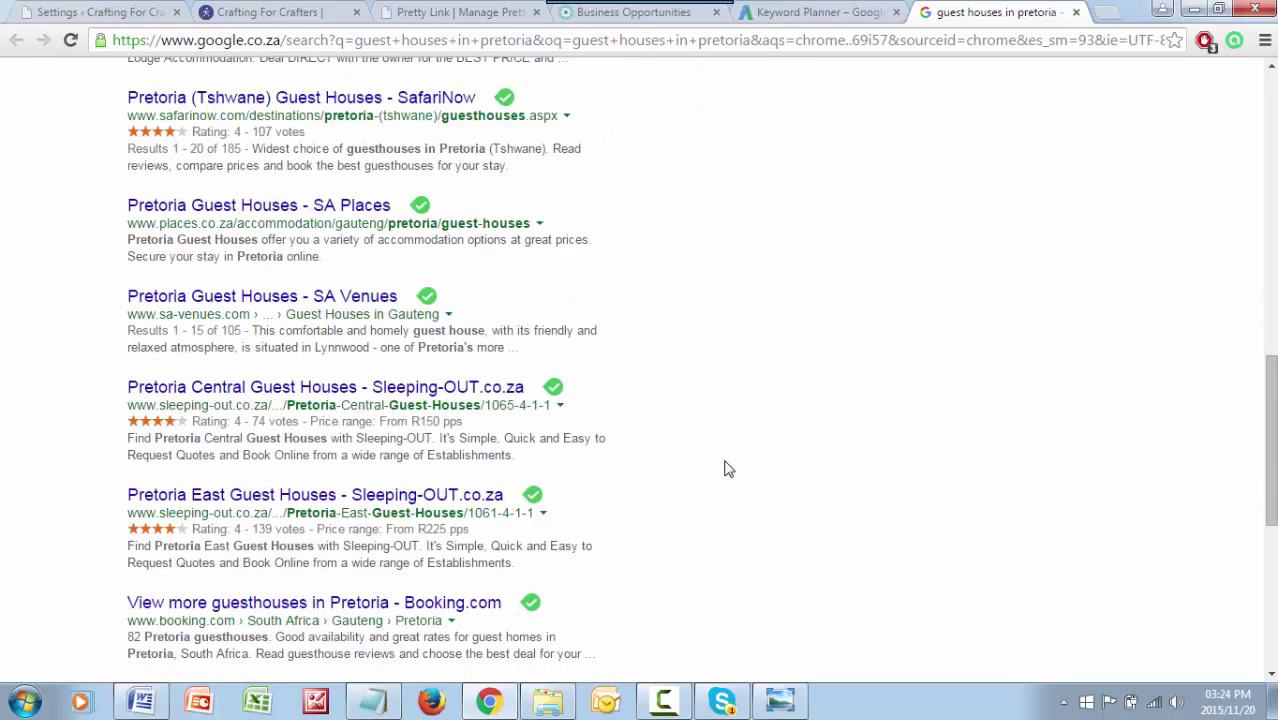
{"action": "scroll", "coordinate": [728, 469], "scroll_direction": "down", "scroll_amount": 1}
{"action": "scroll", "coordinate": [728, 469], "scroll_direction": "down", "scroll_amount": 1}
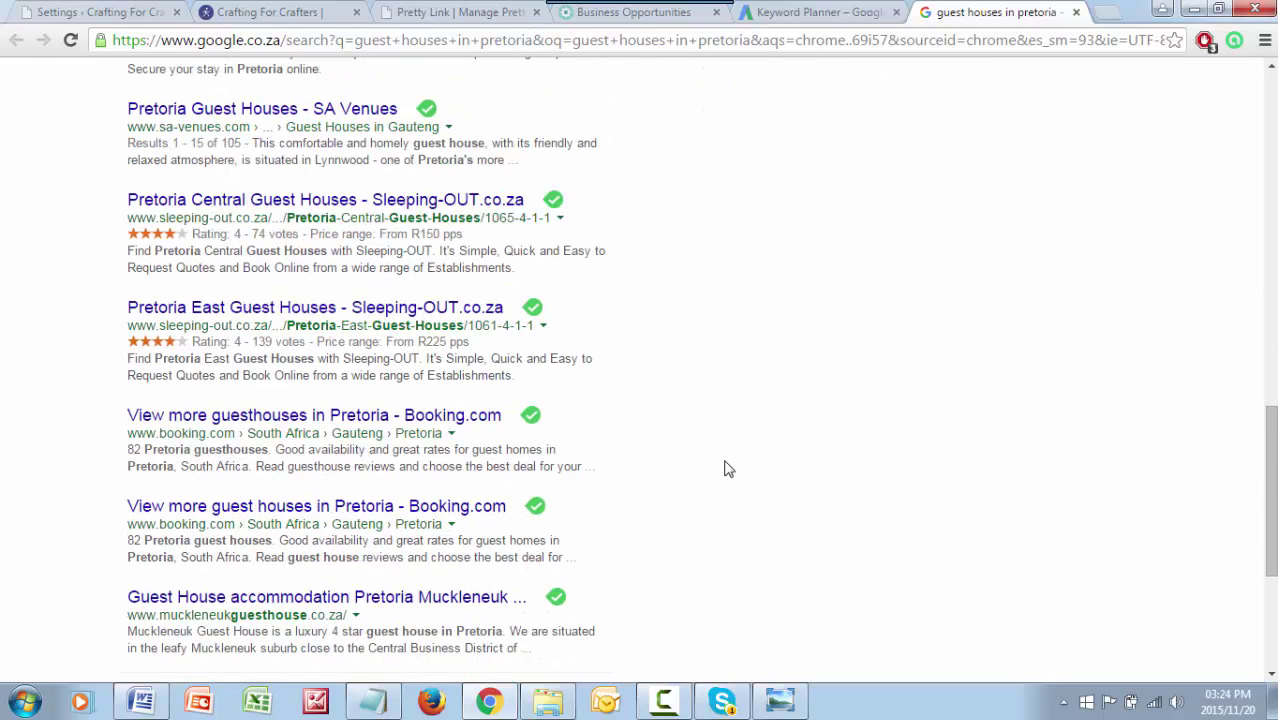
{"action": "scroll", "coordinate": [728, 469], "scroll_direction": "up", "scroll_amount": 8}
{"action": "scroll", "coordinate": [931, 506], "scroll_direction": "up", "scroll_amount": 5}
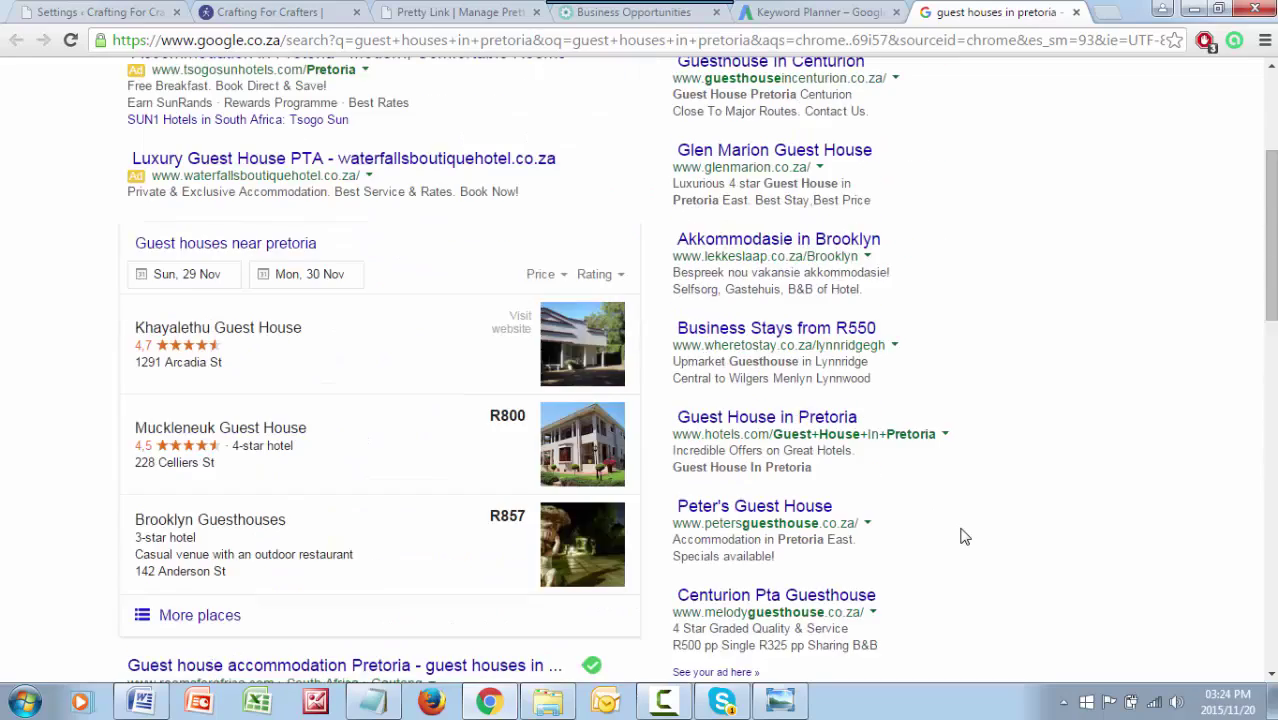
{"action": "scroll", "coordinate": [1022, 481], "scroll_direction": "down", "scroll_amount": 1}
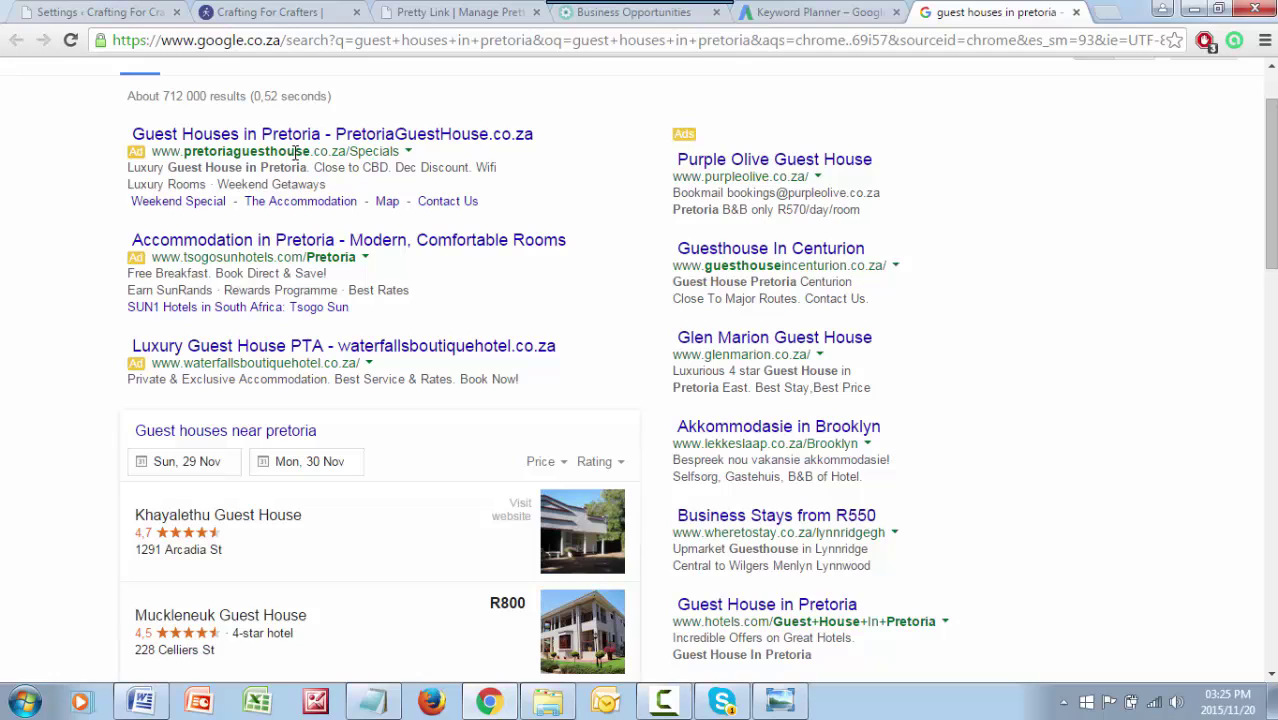
{"action": "scroll", "coordinate": [313, 150], "scroll_direction": "up", "scroll_amount": 1}
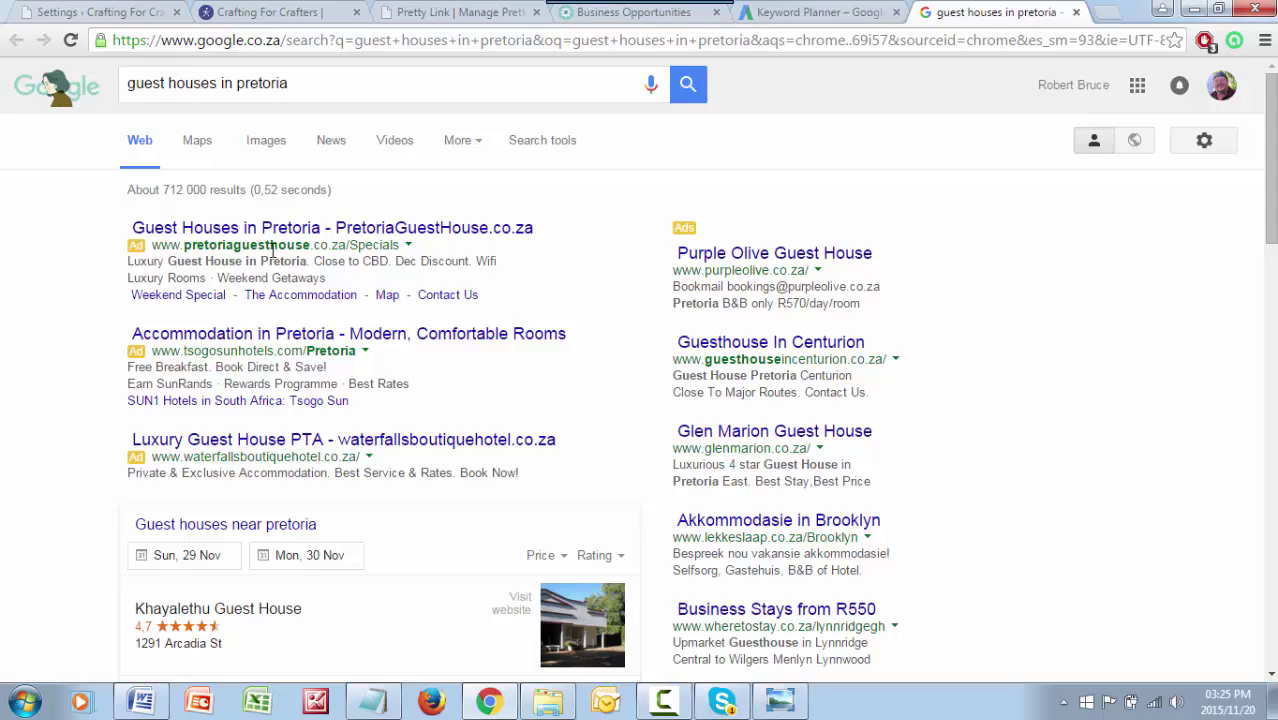
Review the results page again from the local guest house listings through the organic directory sites to see who ranks for the term
{"action": "scroll", "coordinate": [272, 252], "scroll_direction": "down", "scroll_amount": 2}
{"action": "scroll", "coordinate": [265, 271], "scroll_direction": "down", "scroll_amount": 1}
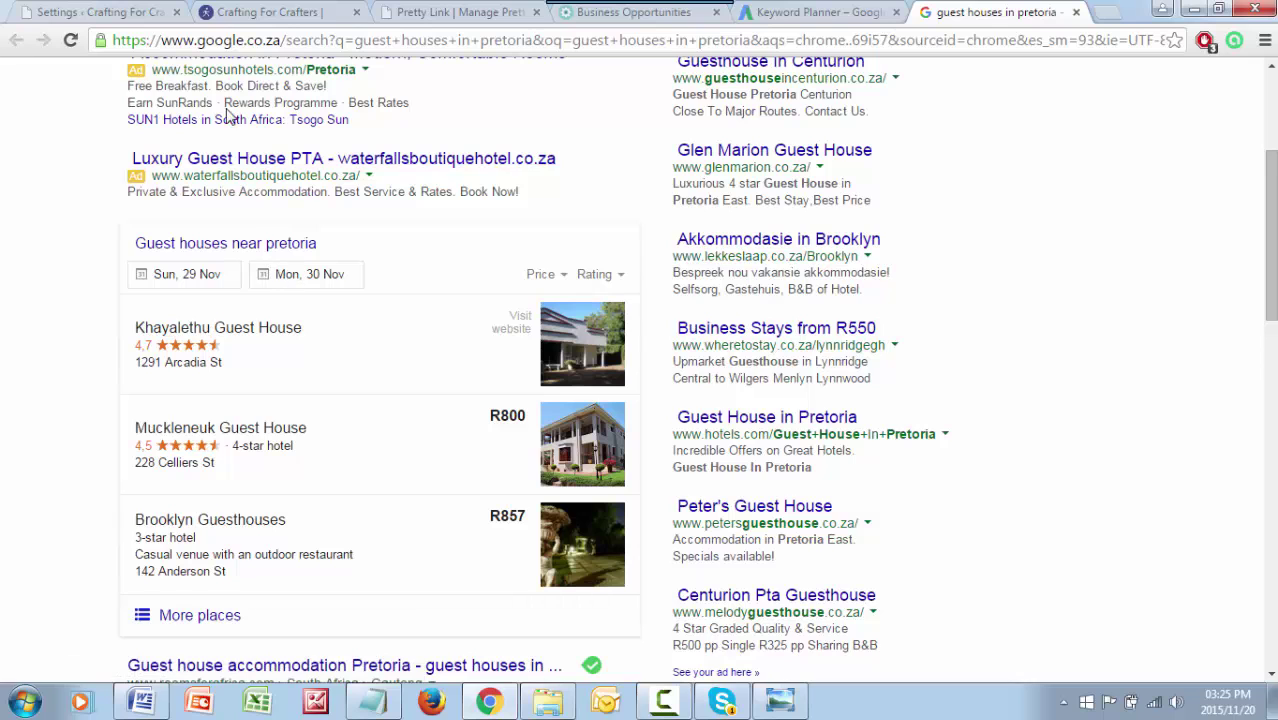
{"action": "scroll", "coordinate": [348, 291], "scroll_direction": "down", "scroll_amount": 2}
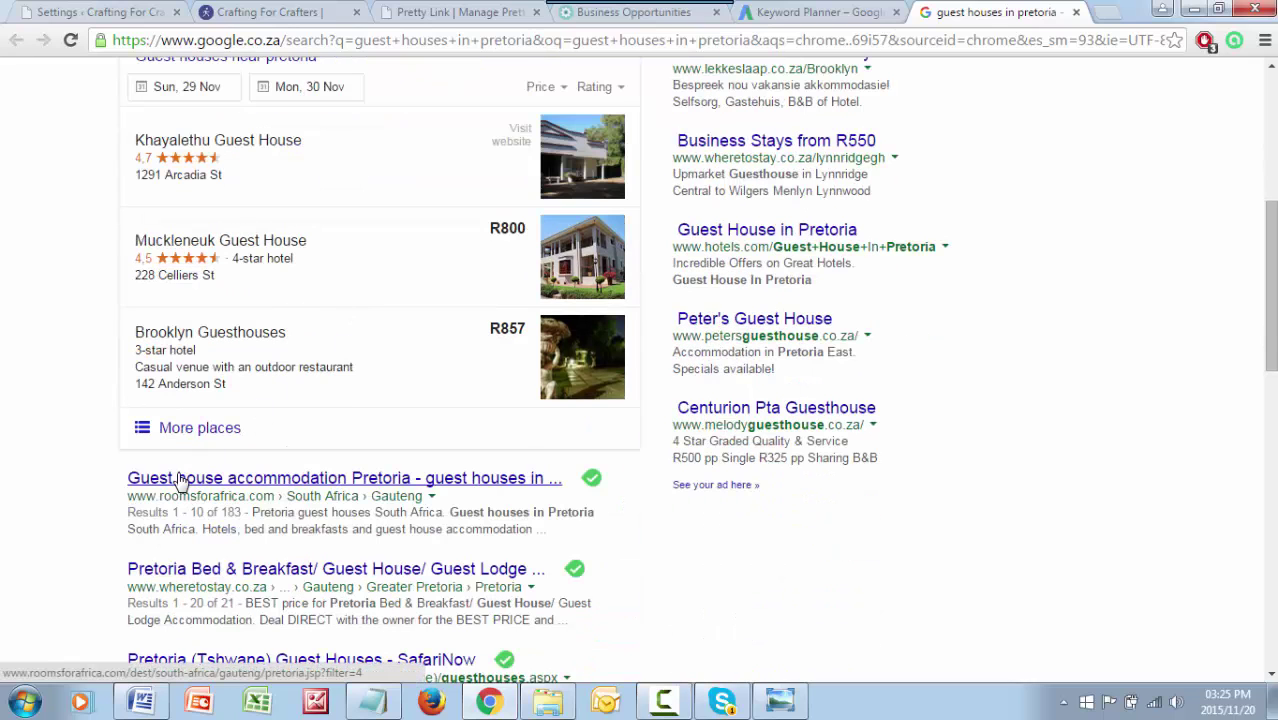
{"action": "scroll", "coordinate": [100, 476], "scroll_direction": "down", "scroll_amount": 2}
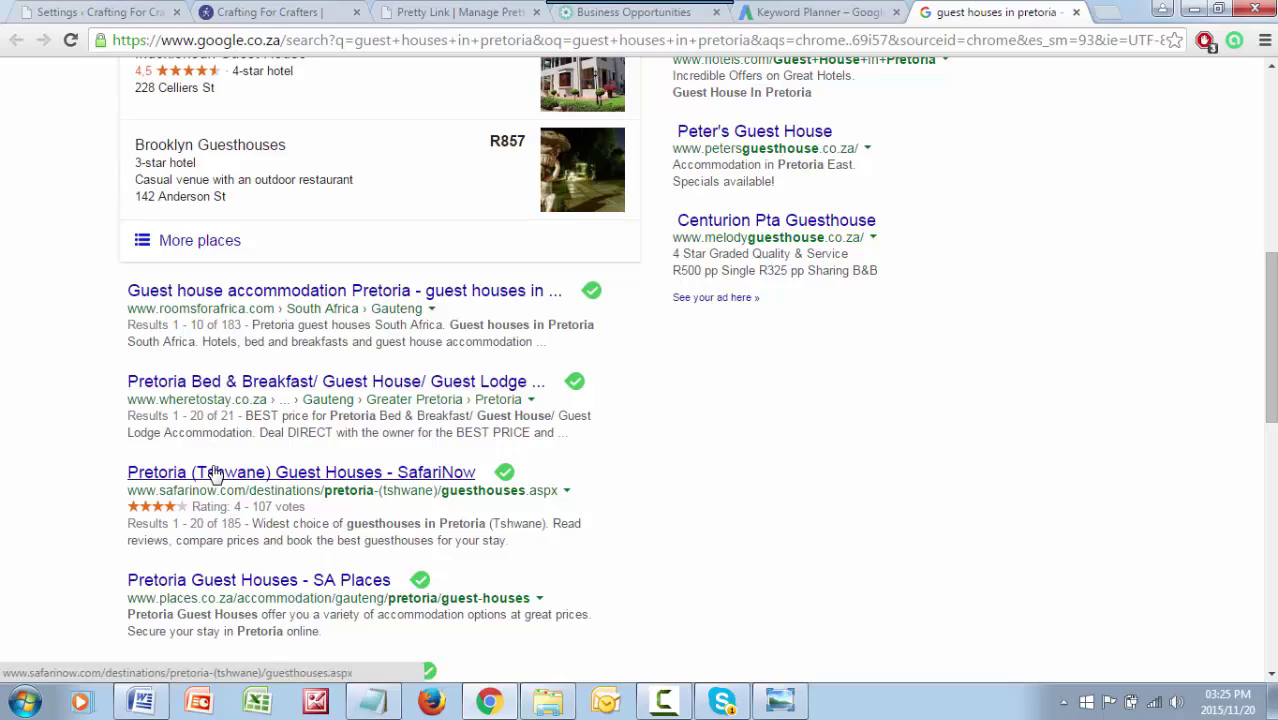
{"action": "scroll", "coordinate": [973, 447], "scroll_direction": "down", "scroll_amount": 2}
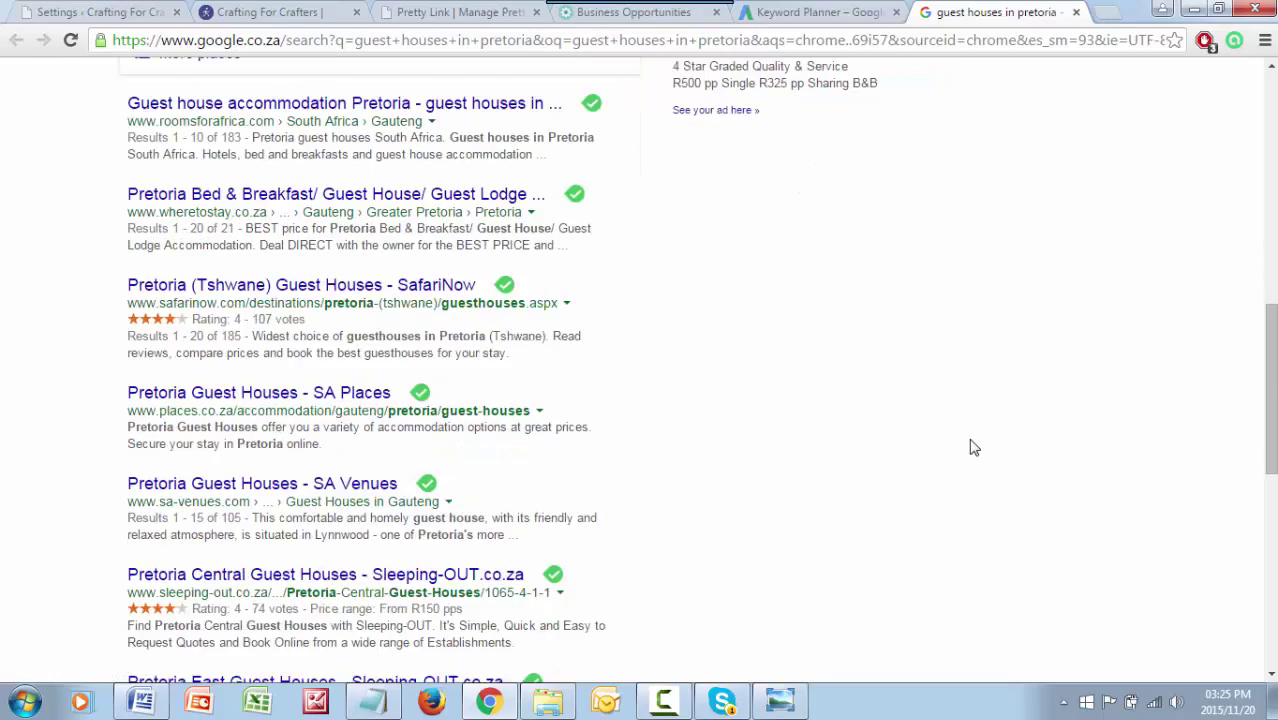
{"action": "scroll", "coordinate": [973, 447], "scroll_direction": "down", "scroll_amount": 3}
{"action": "scroll", "coordinate": [923, 476], "scroll_direction": "up", "scroll_amount": 5}
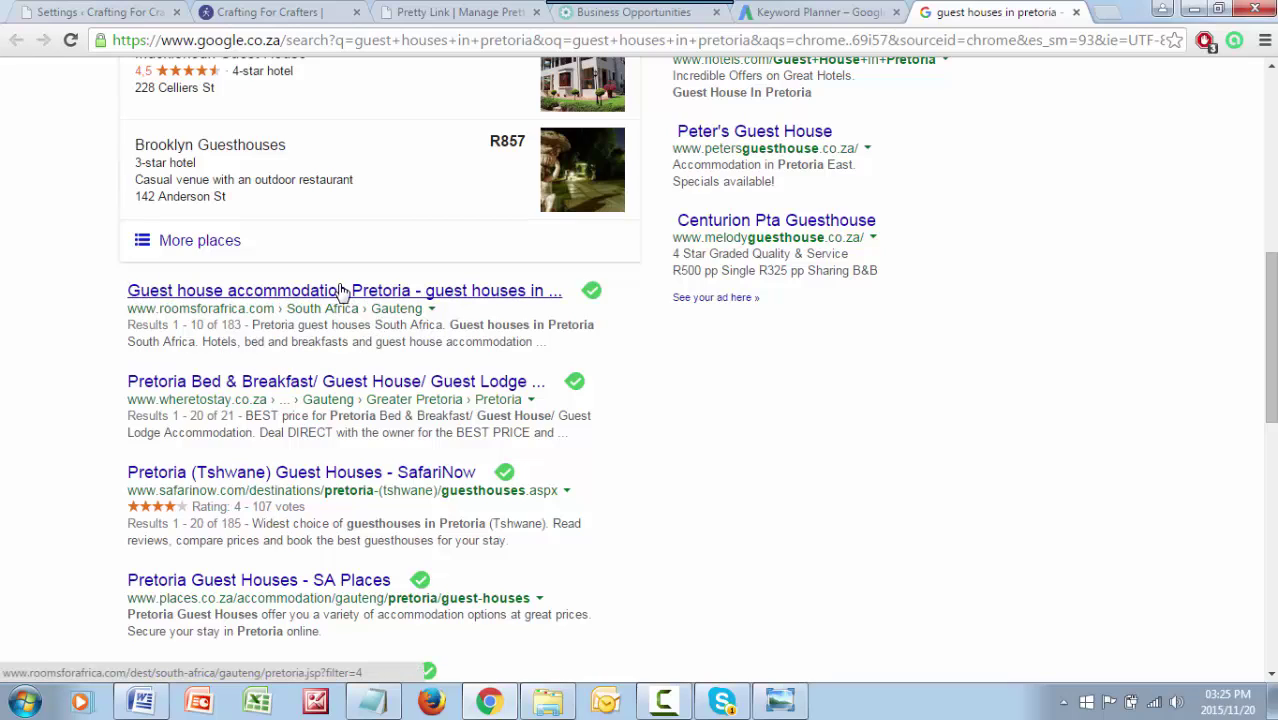
{"action": "scroll", "coordinate": [1148, 367], "scroll_direction": "up", "scroll_amount": 4}
{"action": "scroll", "coordinate": [1148, 367], "scroll_direction": "up", "scroll_amount": 4}
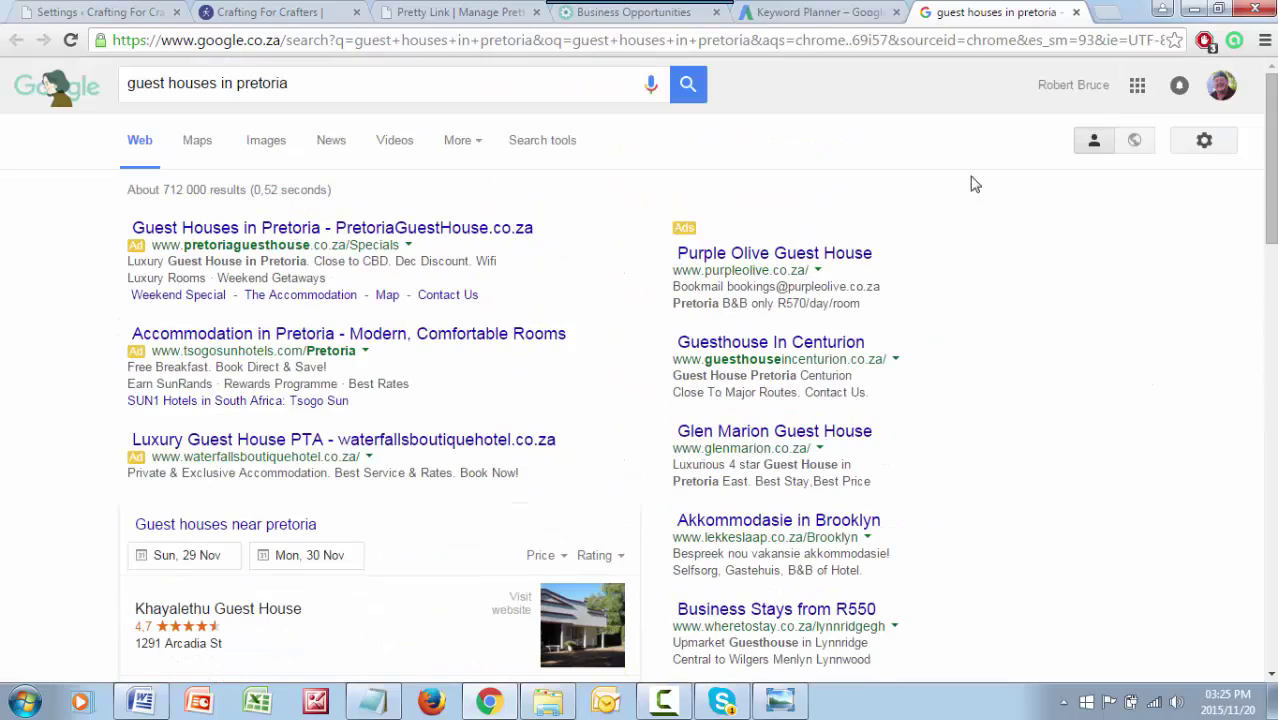
In Keyword Planner, broaden the product or service to "guest houses" and save "guest houses" as the term keyword ideas must contain
{"action": "left_click", "coordinate": [815, 12]}
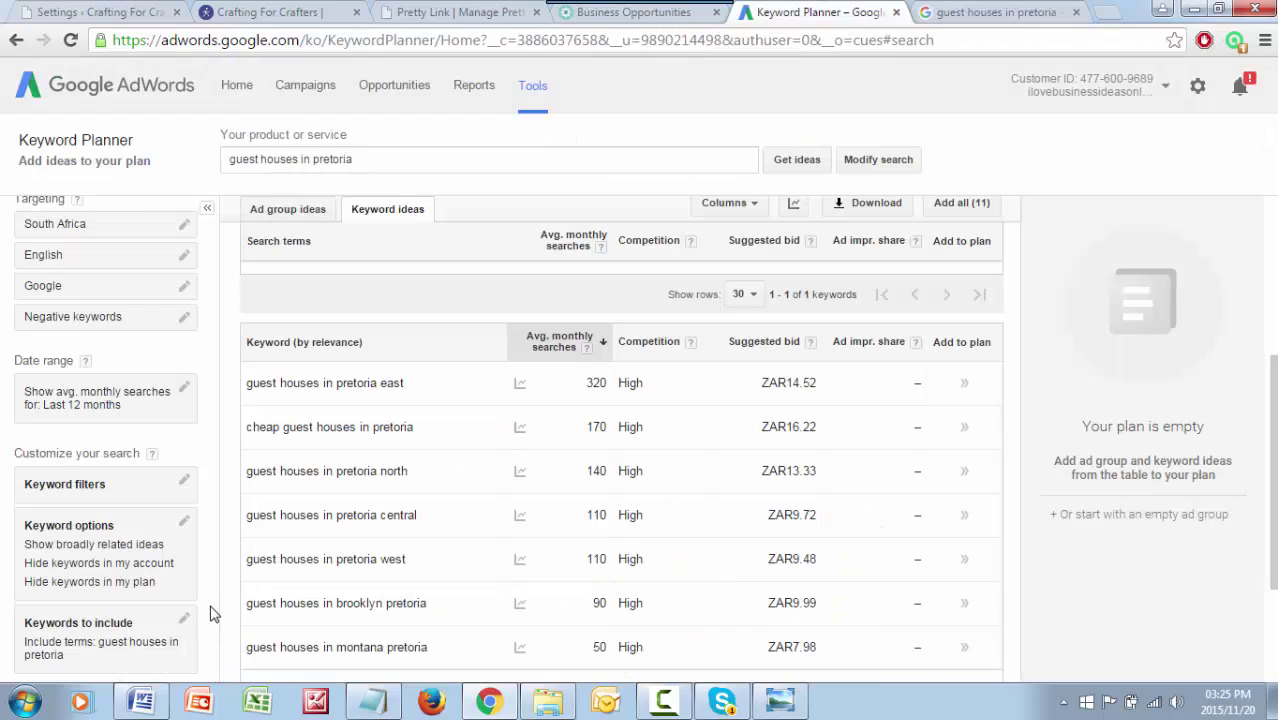
{"action": "left_click", "coordinate": [363, 158]}
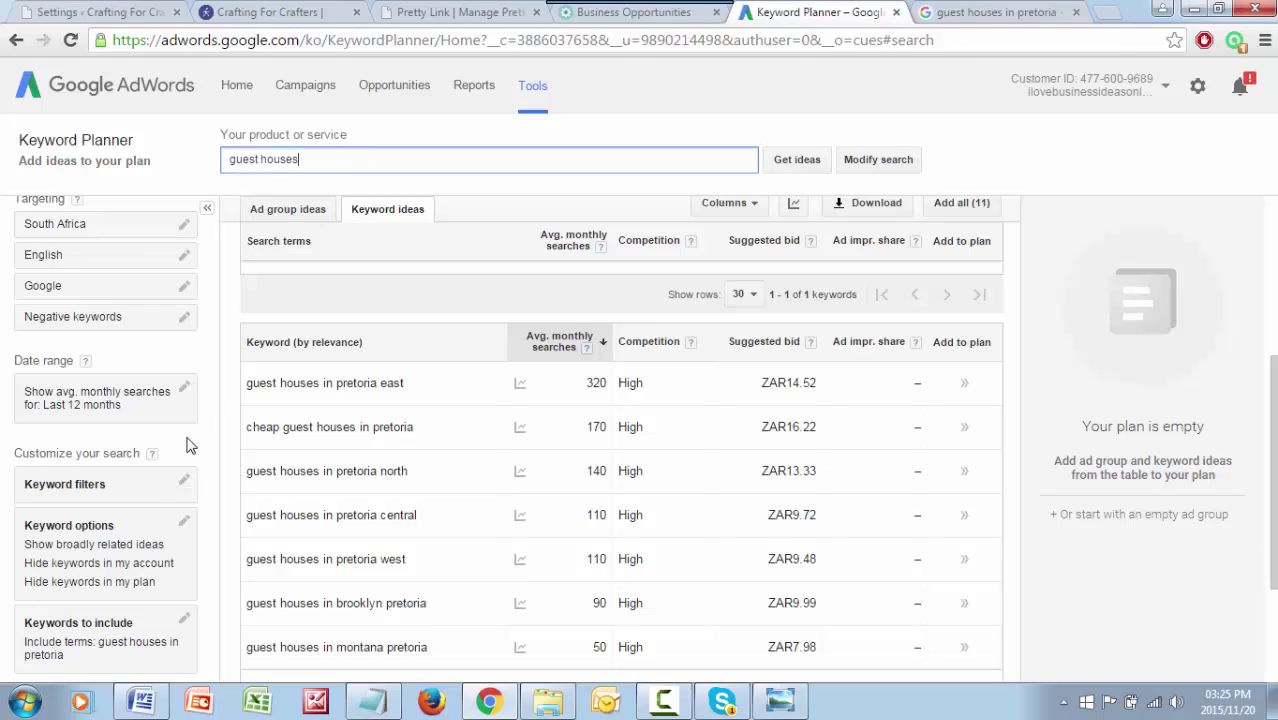
{"action": "left_click", "coordinate": [156, 625]}
{"action": "left_click", "coordinate": [159, 500]}
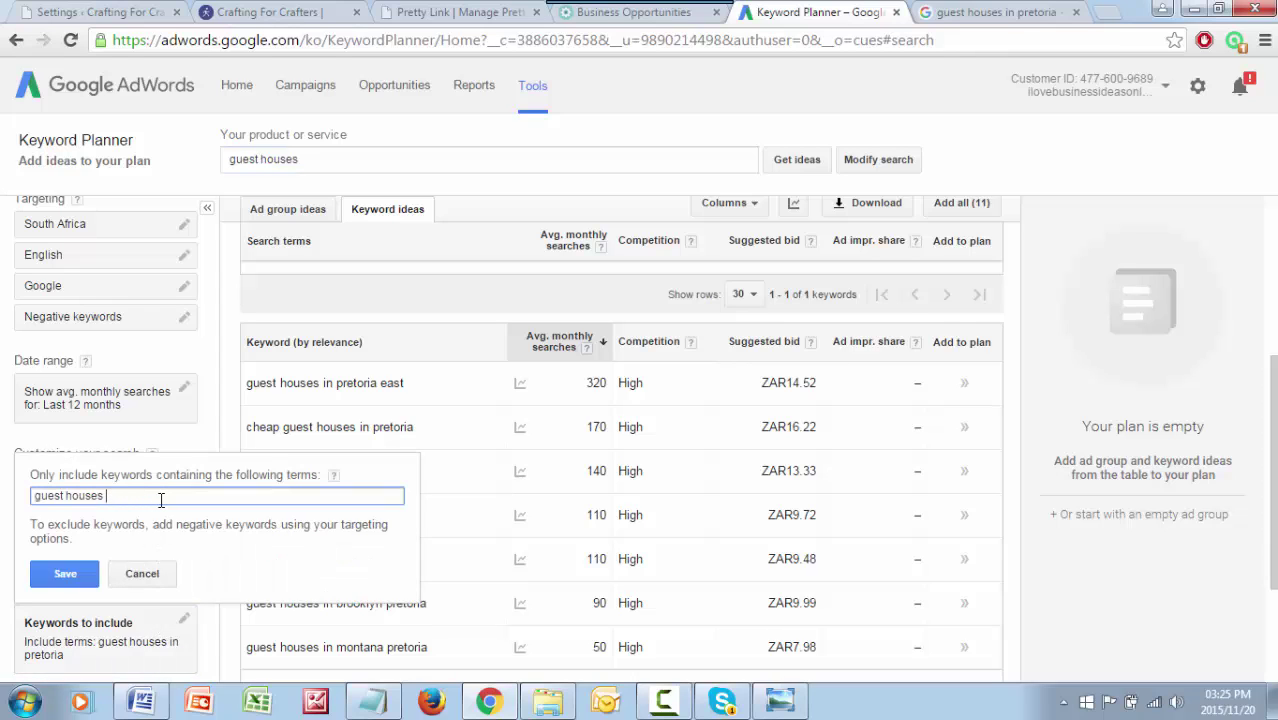
{"action": "left_click", "coordinate": [87, 580]}
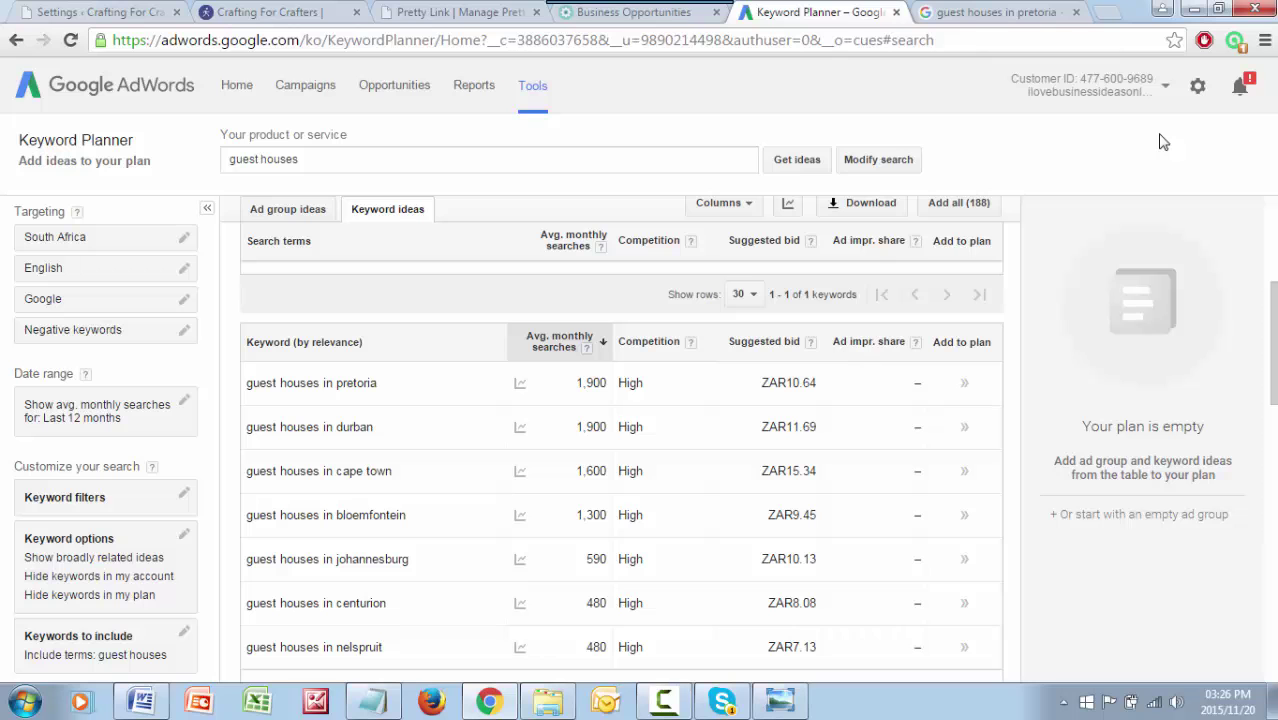
Recheck the organic Google results for "guest houses in pretoria" and return to the Keyword Planner ideas
{"action": "left_click", "coordinate": [1003, 14]}
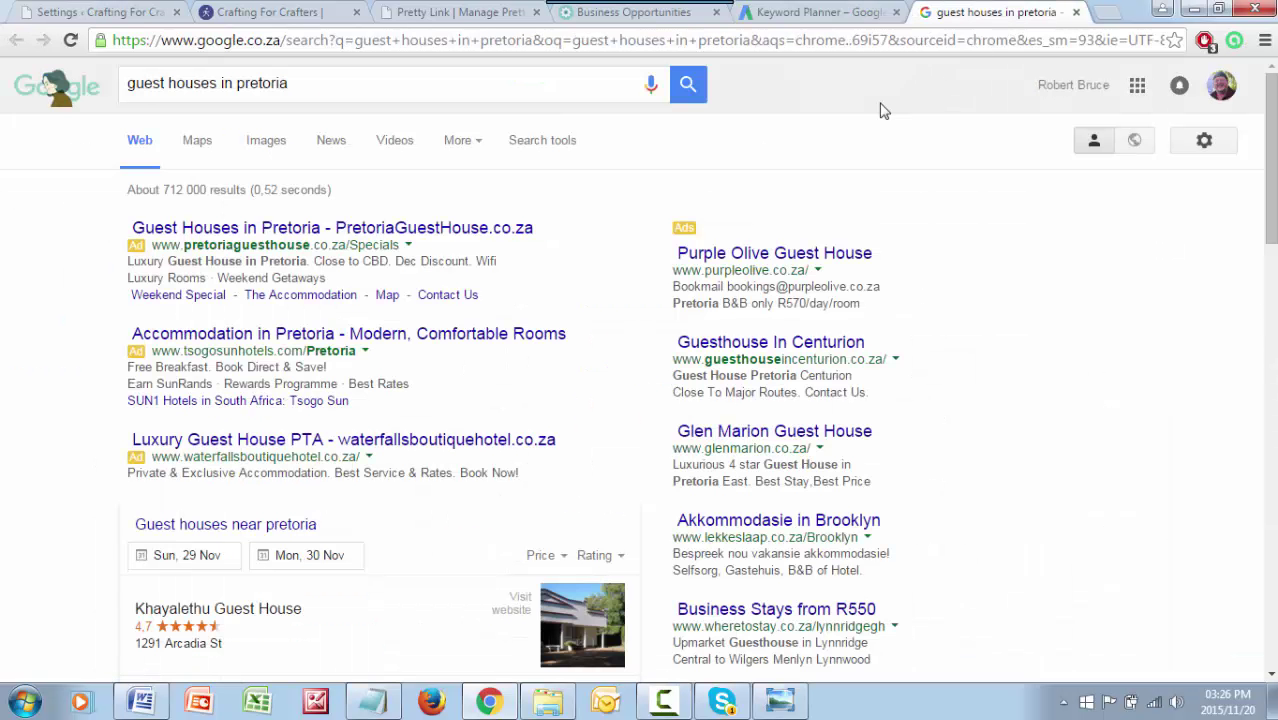
{"action": "scroll", "coordinate": [345, 517], "scroll_direction": "down", "scroll_amount": 5}
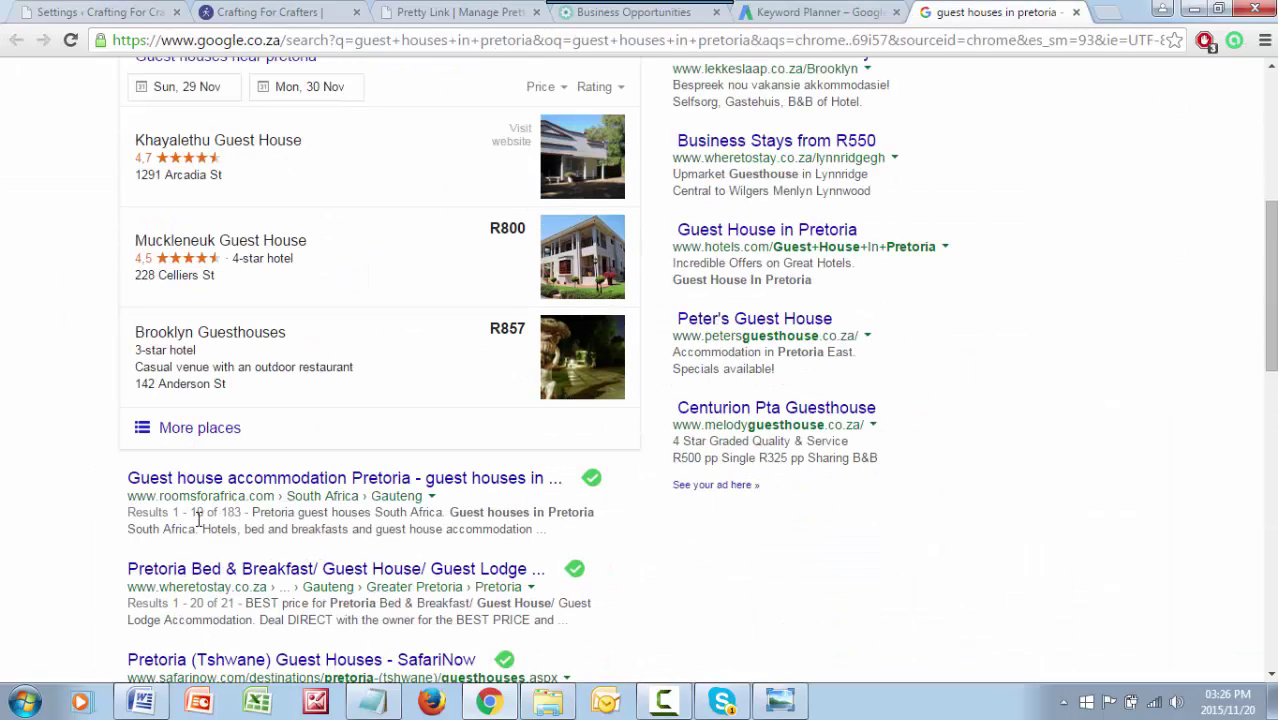
{"action": "scroll", "coordinate": [205, 511], "scroll_direction": "down", "scroll_amount": 3}
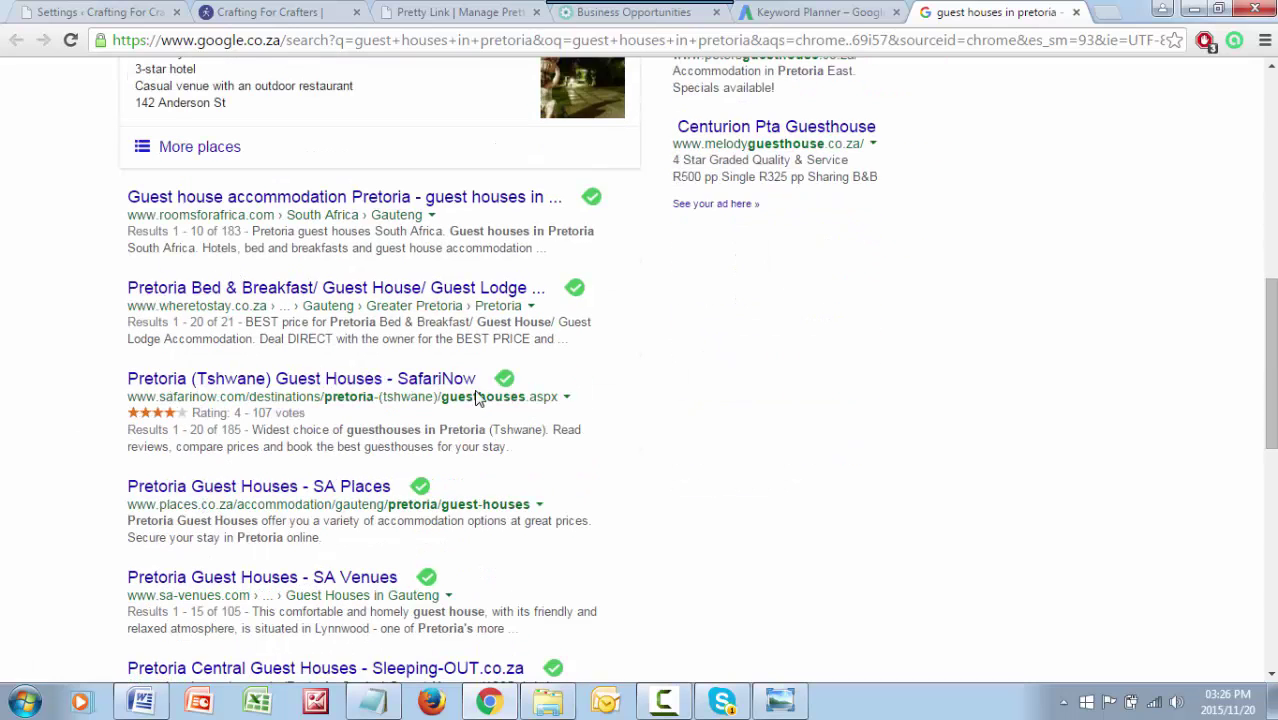
{"action": "scroll", "coordinate": [1004, 290], "scroll_direction": "up", "scroll_amount": 4}
{"action": "left_click", "coordinate": [818, 12]}
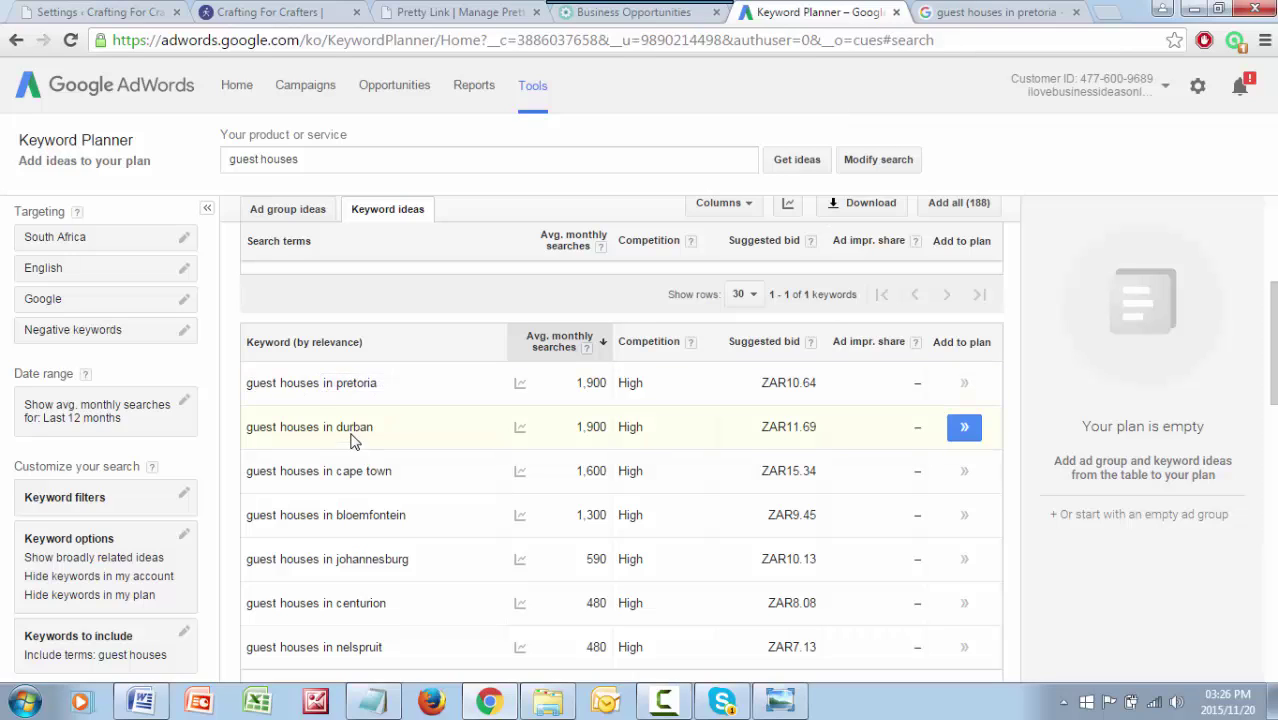
Examine the broadened guest house keyword ideas, comparing cities and phrase variations by monthly searches and competition
{"action": "scroll", "coordinate": [314, 585], "scroll_direction": "down", "scroll_amount": 1}
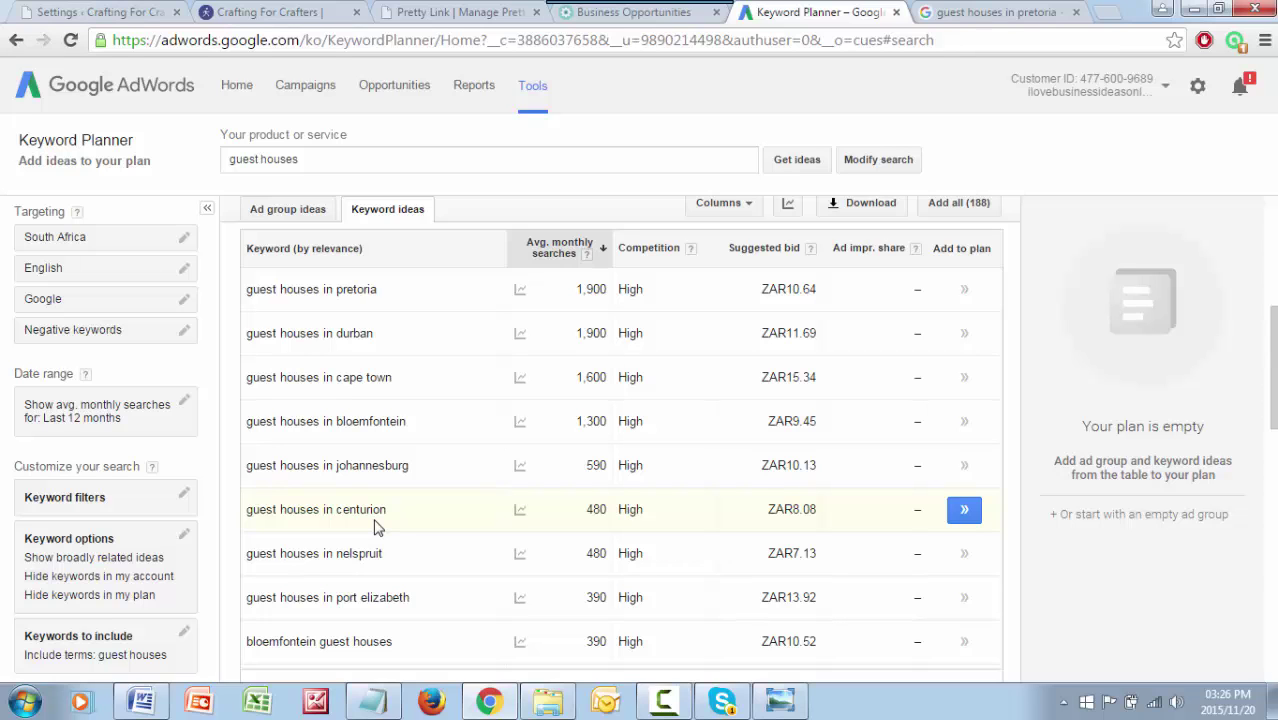
{"action": "scroll", "coordinate": [300, 485], "scroll_direction": "down", "scroll_amount": 3}
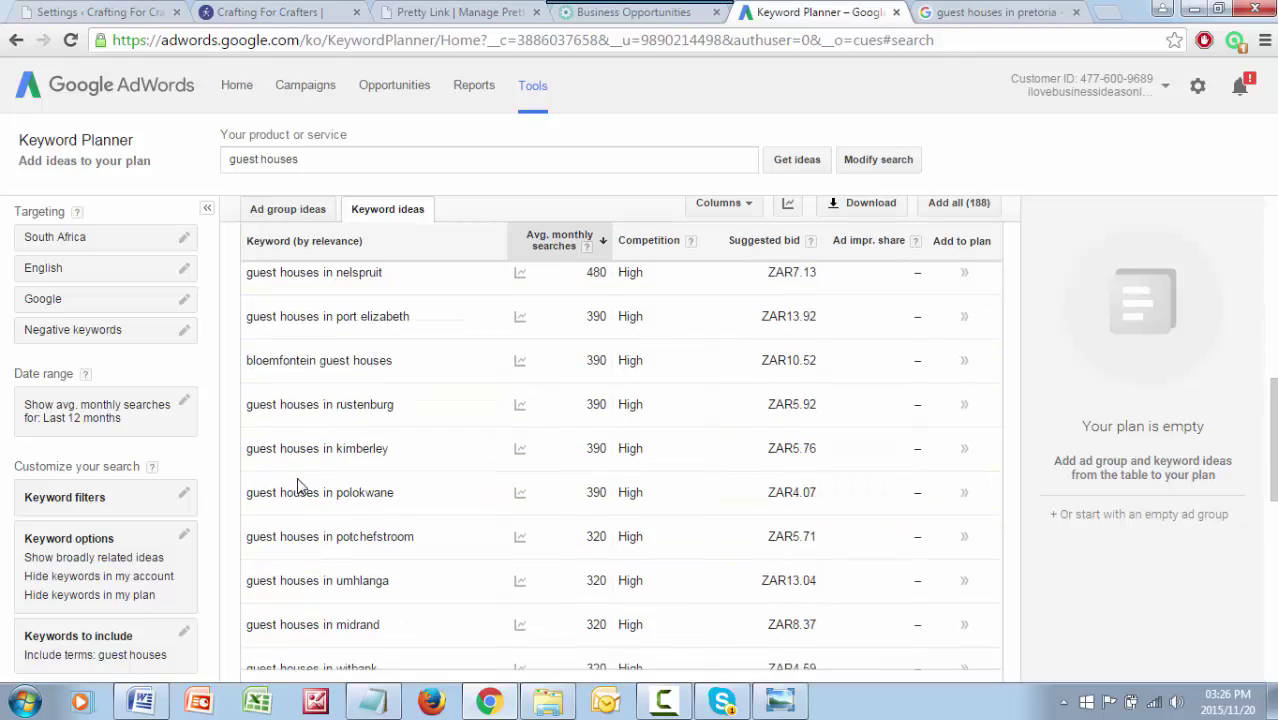
{"action": "scroll", "coordinate": [368, 521], "scroll_direction": "down", "scroll_amount": 3}
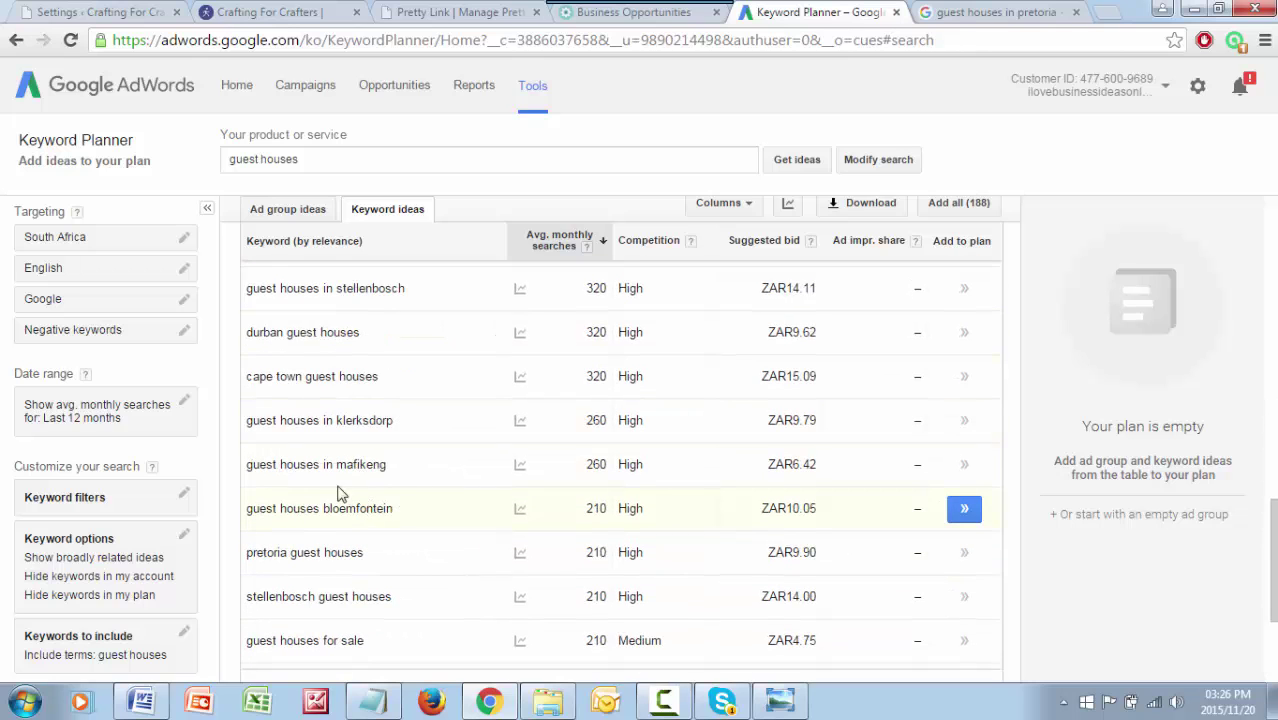
{"action": "scroll", "coordinate": [420, 545], "scroll_direction": "down", "scroll_amount": 2}
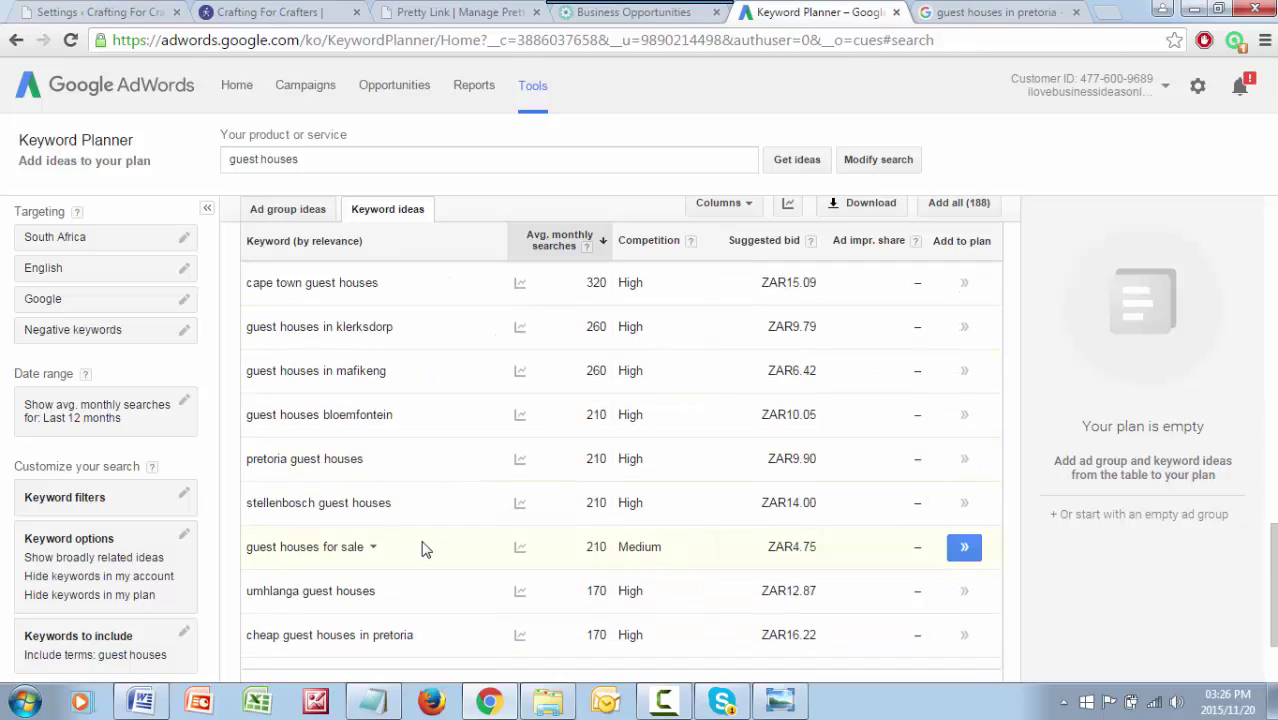
{"action": "scroll", "coordinate": [398, 560], "scroll_direction": "up", "scroll_amount": 8}
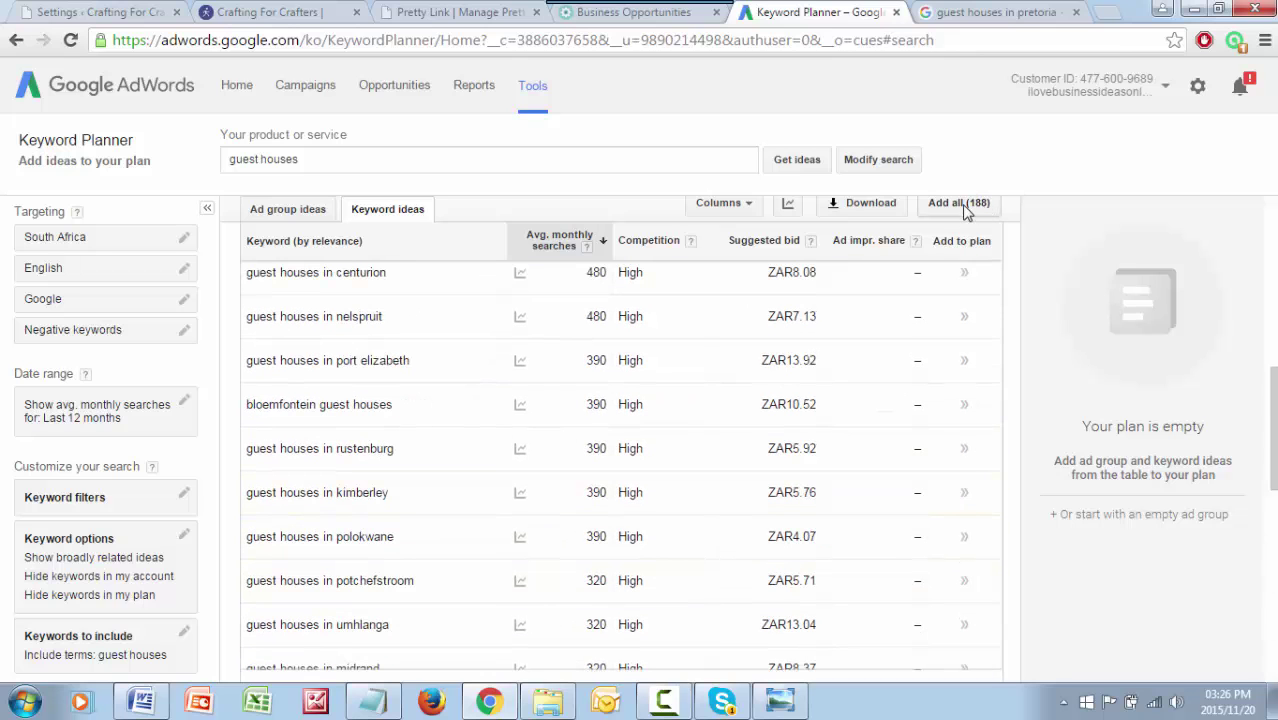
{"action": "scroll", "coordinate": [293, 465], "scroll_direction": "down", "scroll_amount": 1}
{"action": "scroll", "coordinate": [370, 485], "scroll_direction": "down", "scroll_amount": 9}
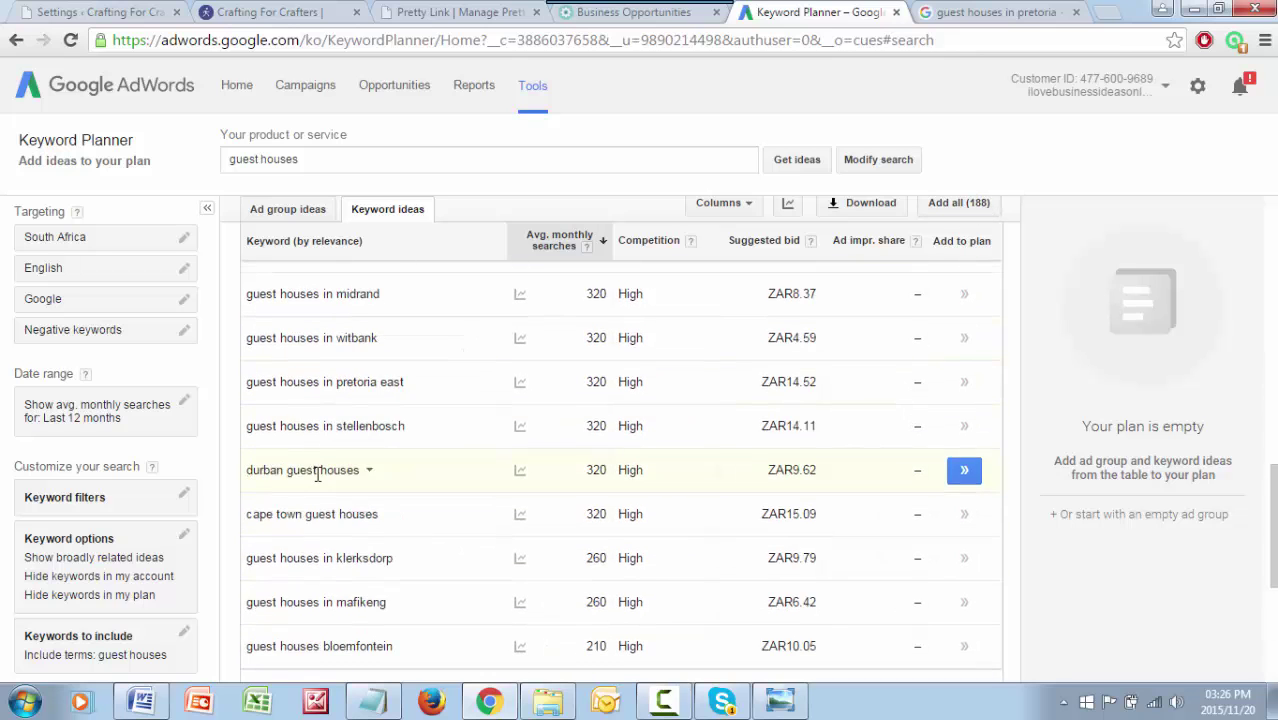
{"action": "scroll", "coordinate": [379, 489], "scroll_direction": "up", "scroll_amount": 10}
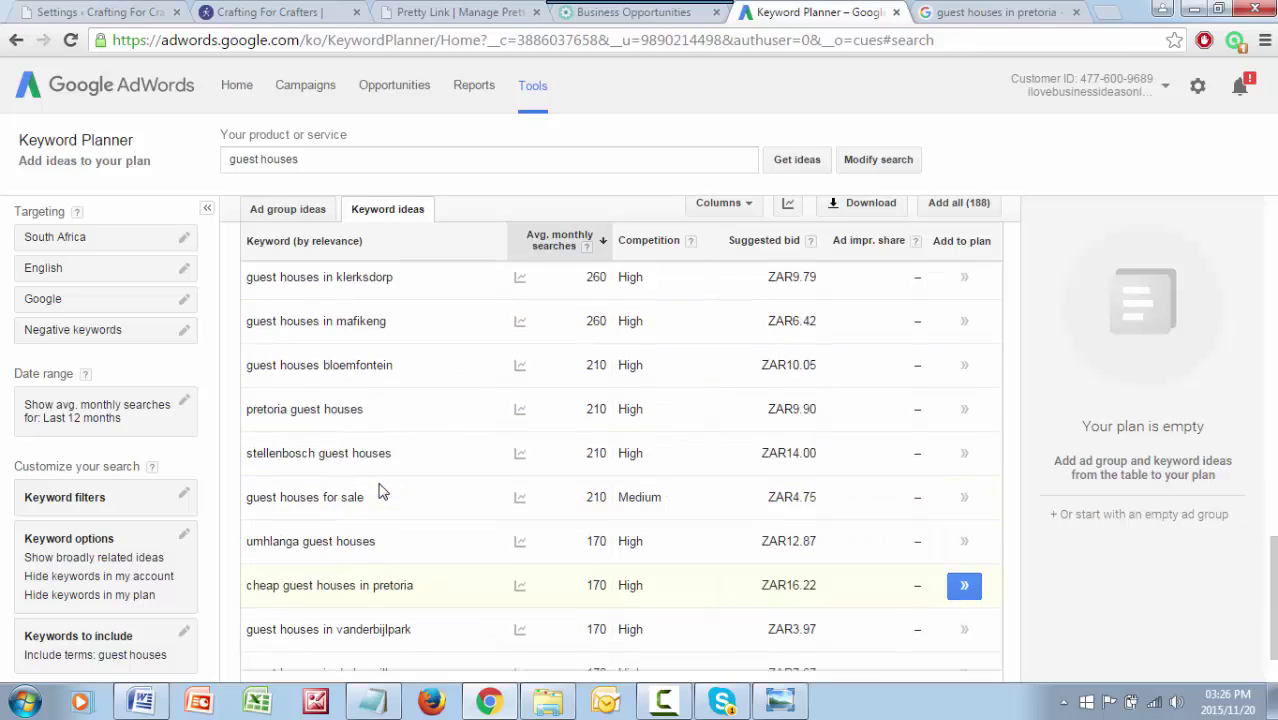
Compare the city-specific guest house keywords again, focusing on smaller places such as Centurion, Nelspruit, Rustenburg, Umhlanga and Midrand
{"action": "scroll", "coordinate": [381, 490], "scroll_direction": "down", "scroll_amount": 3}
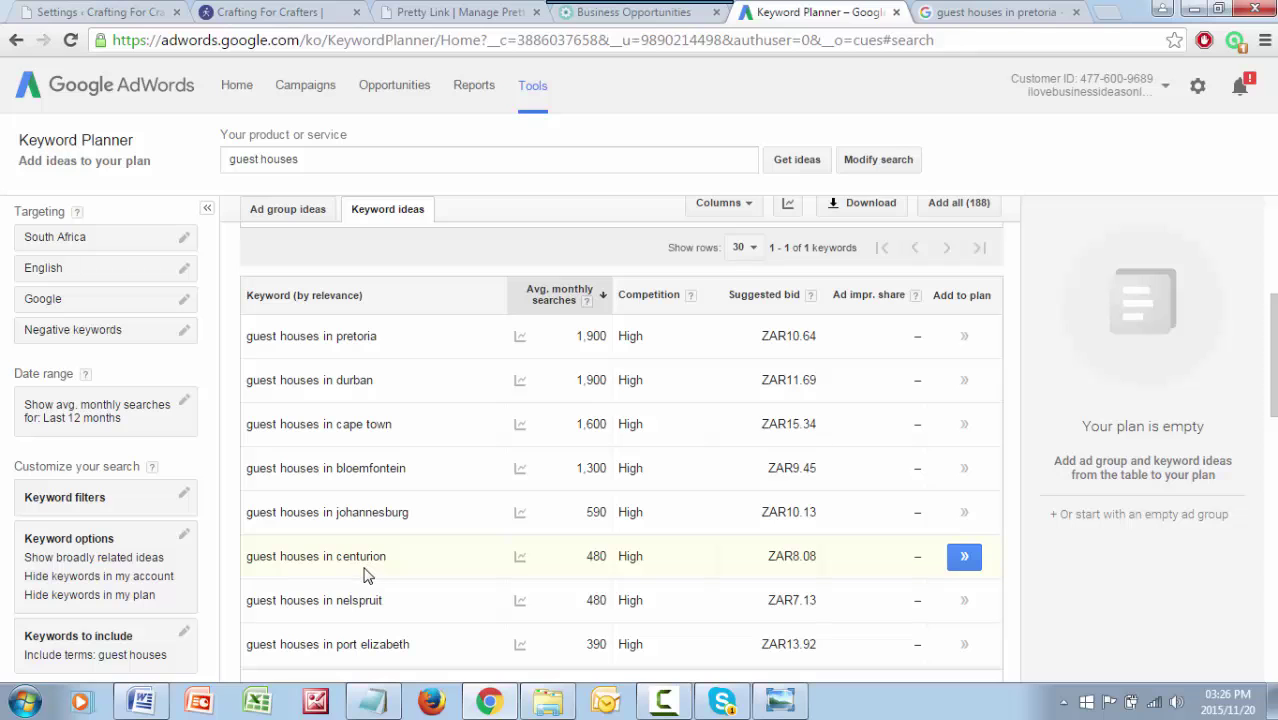
{"action": "scroll", "coordinate": [365, 573], "scroll_direction": "down", "scroll_amount": 1}
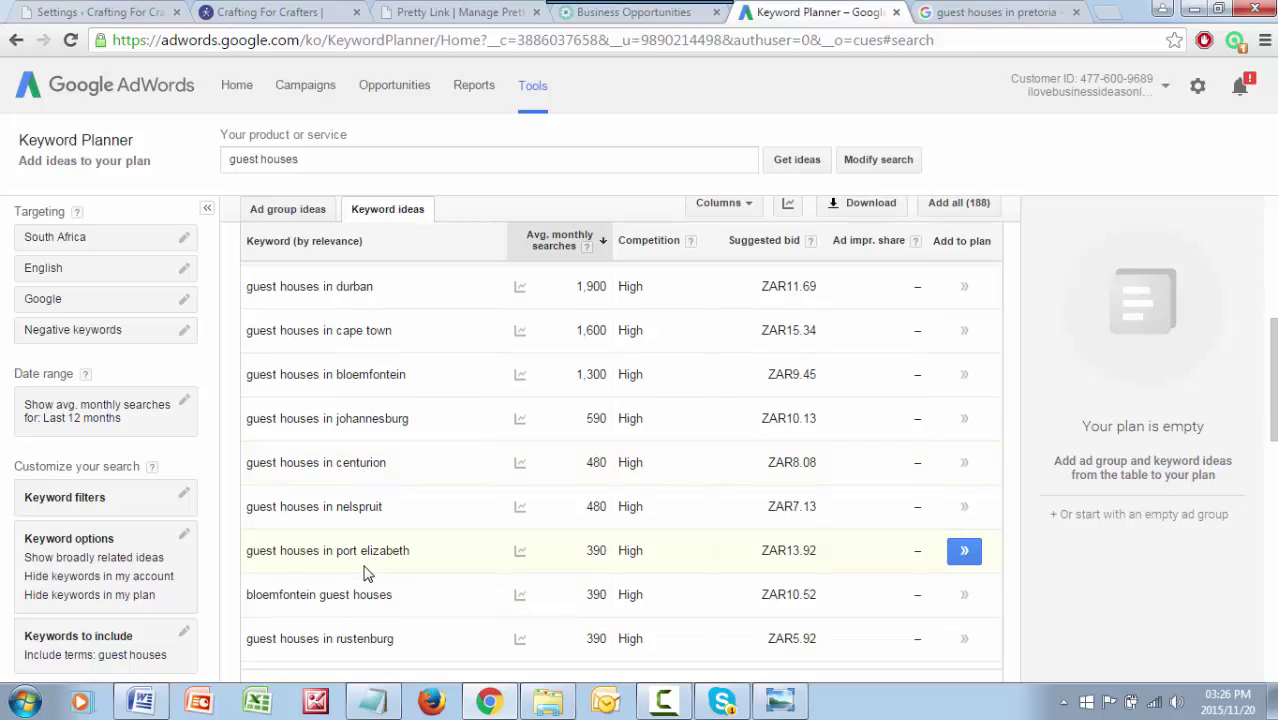
{"action": "scroll", "coordinate": [365, 573], "scroll_direction": "down", "scroll_amount": 1}
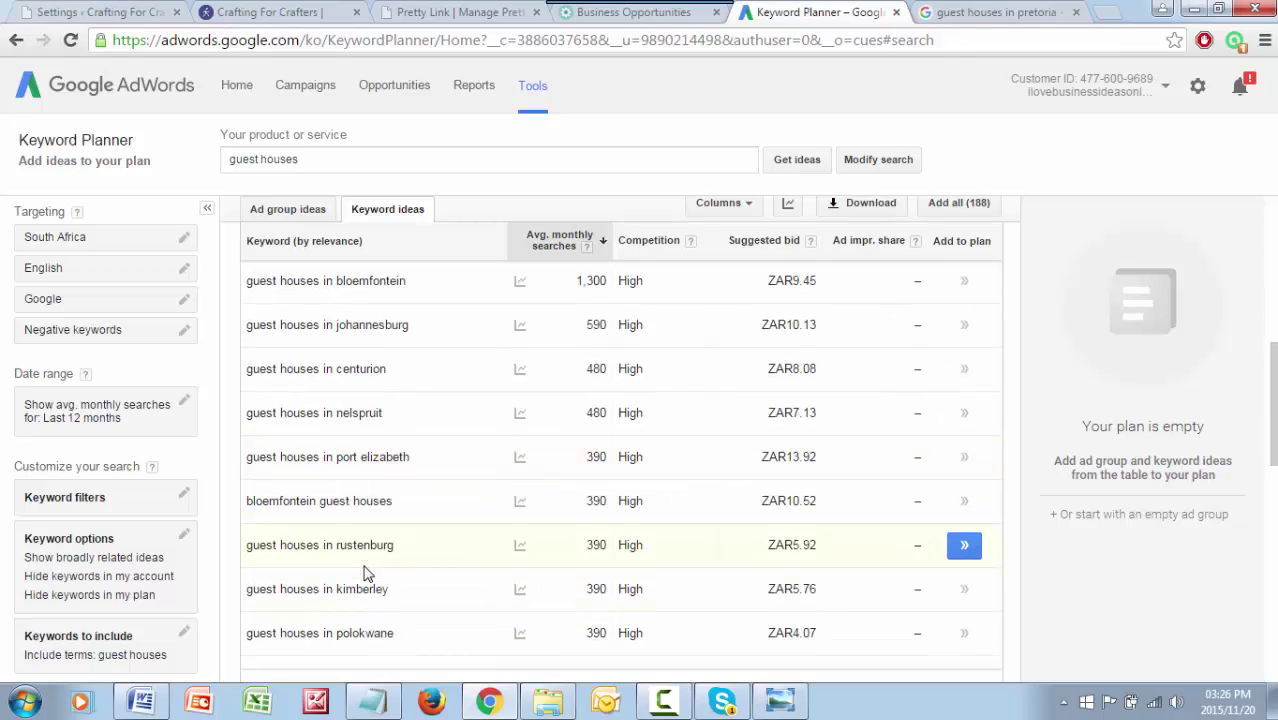
{"action": "scroll", "coordinate": [365, 573], "scroll_direction": "down", "scroll_amount": 1}
{"action": "scroll", "coordinate": [372, 535], "scroll_direction": "down", "scroll_amount": 1}
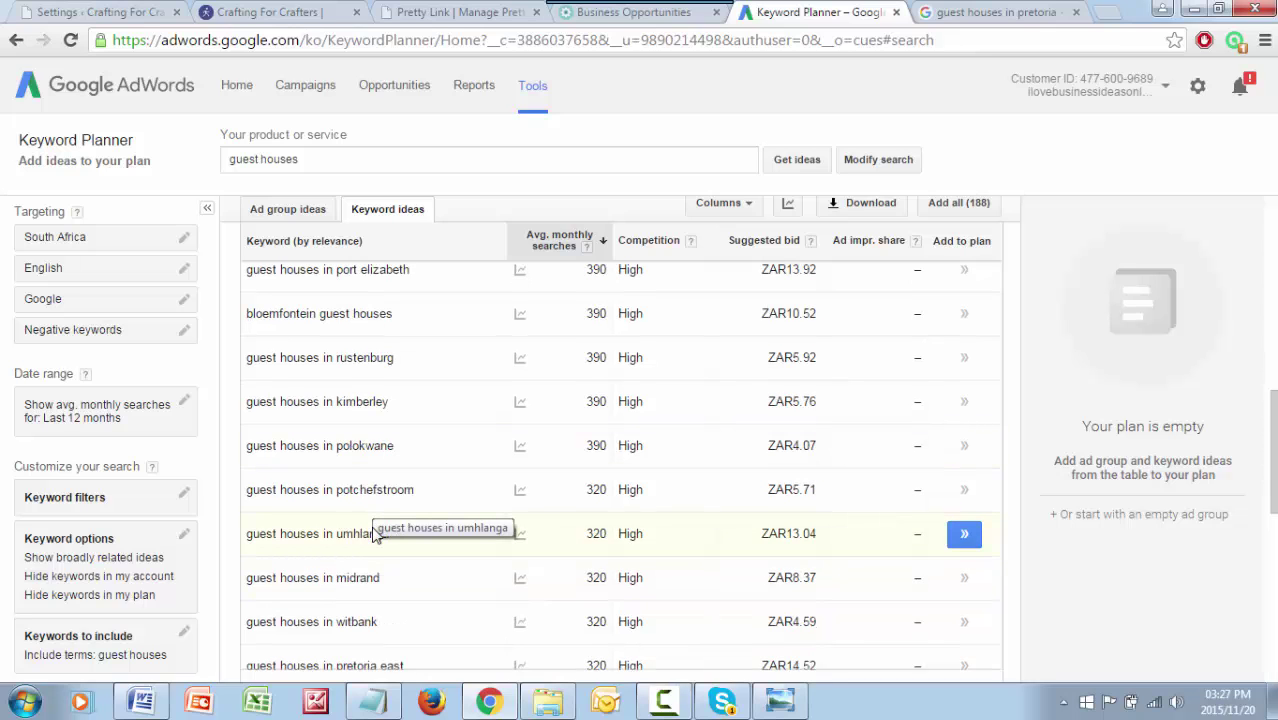
{"action": "scroll", "coordinate": [376, 537], "scroll_direction": "down", "scroll_amount": 1}
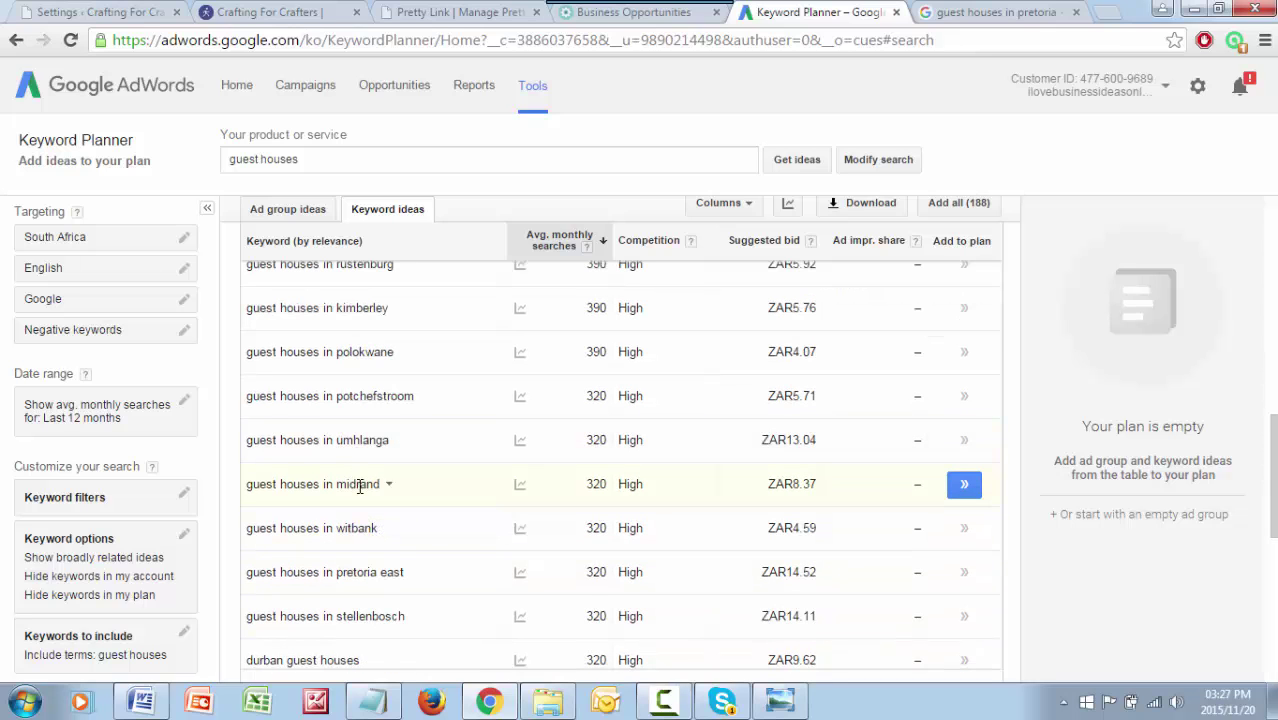
{"action": "scroll", "coordinate": [360, 487], "scroll_direction": "up", "scroll_amount": 3}
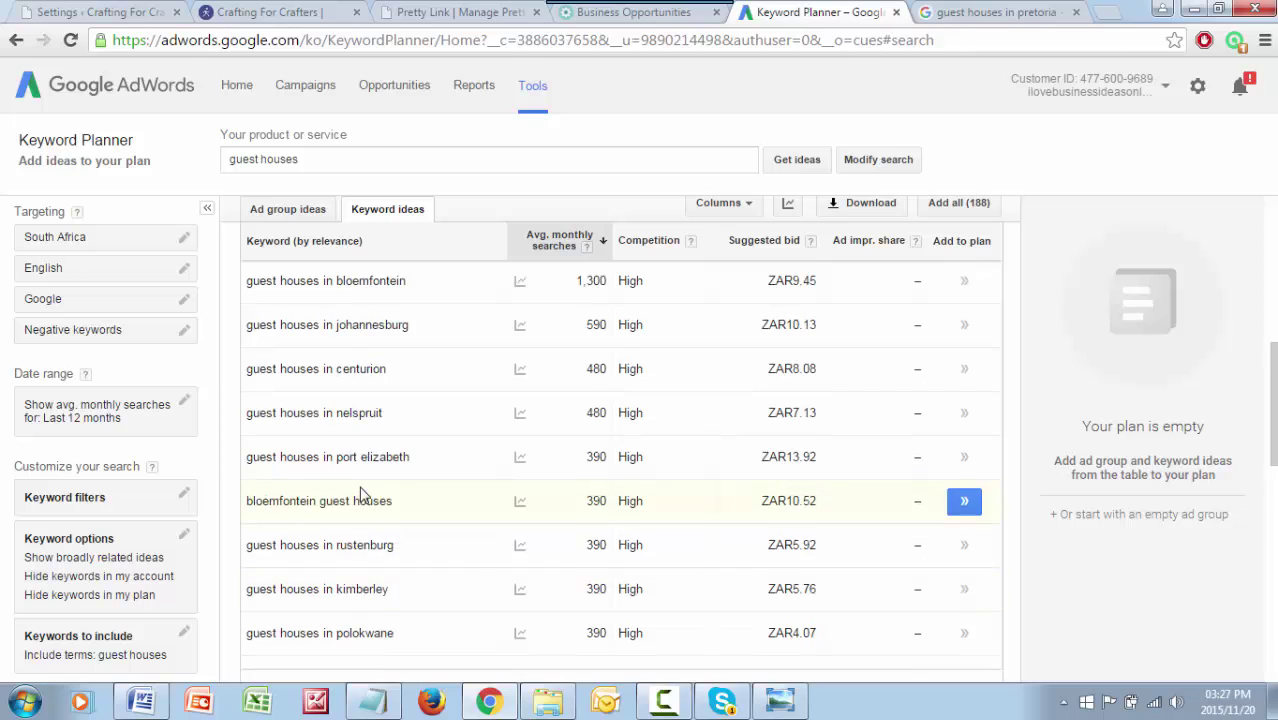
{"action": "scroll", "coordinate": [362, 493], "scroll_direction": "up", "scroll_amount": 2}
{"action": "scroll", "coordinate": [362, 493], "scroll_direction": "down", "scroll_amount": 1}
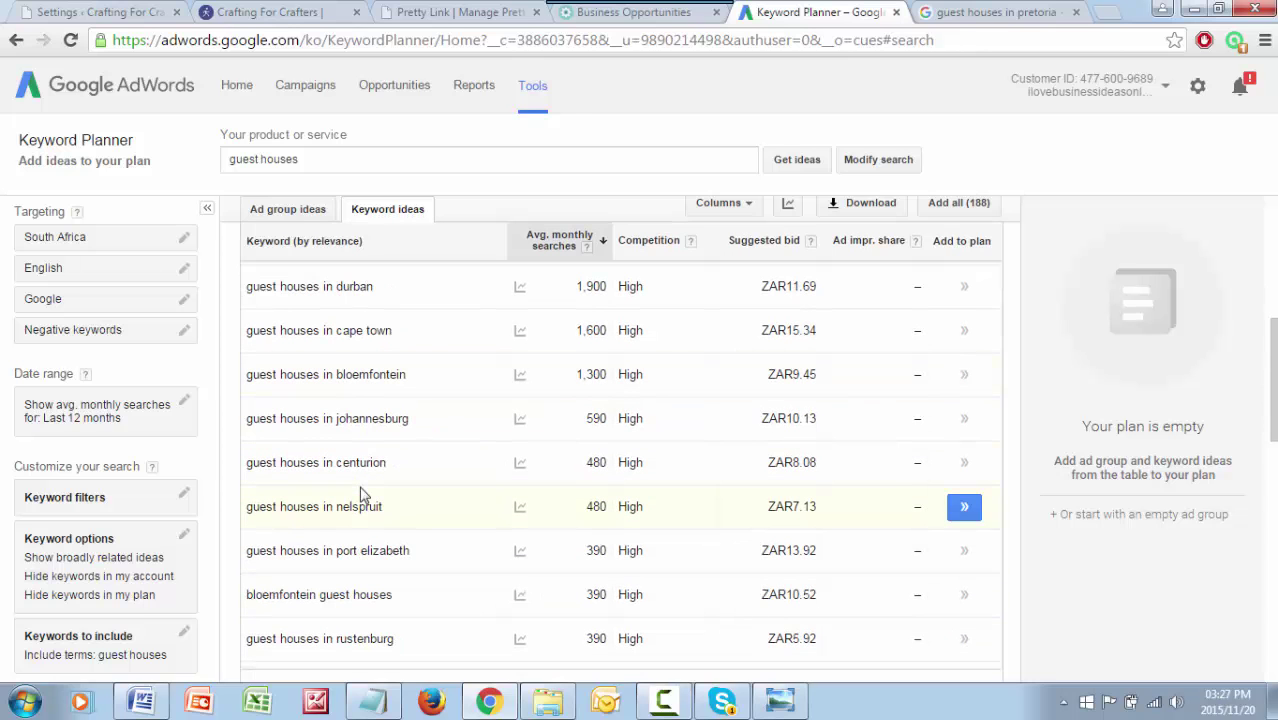
{"action": "scroll", "coordinate": [397, 432], "scroll_direction": "down", "scroll_amount": 2}
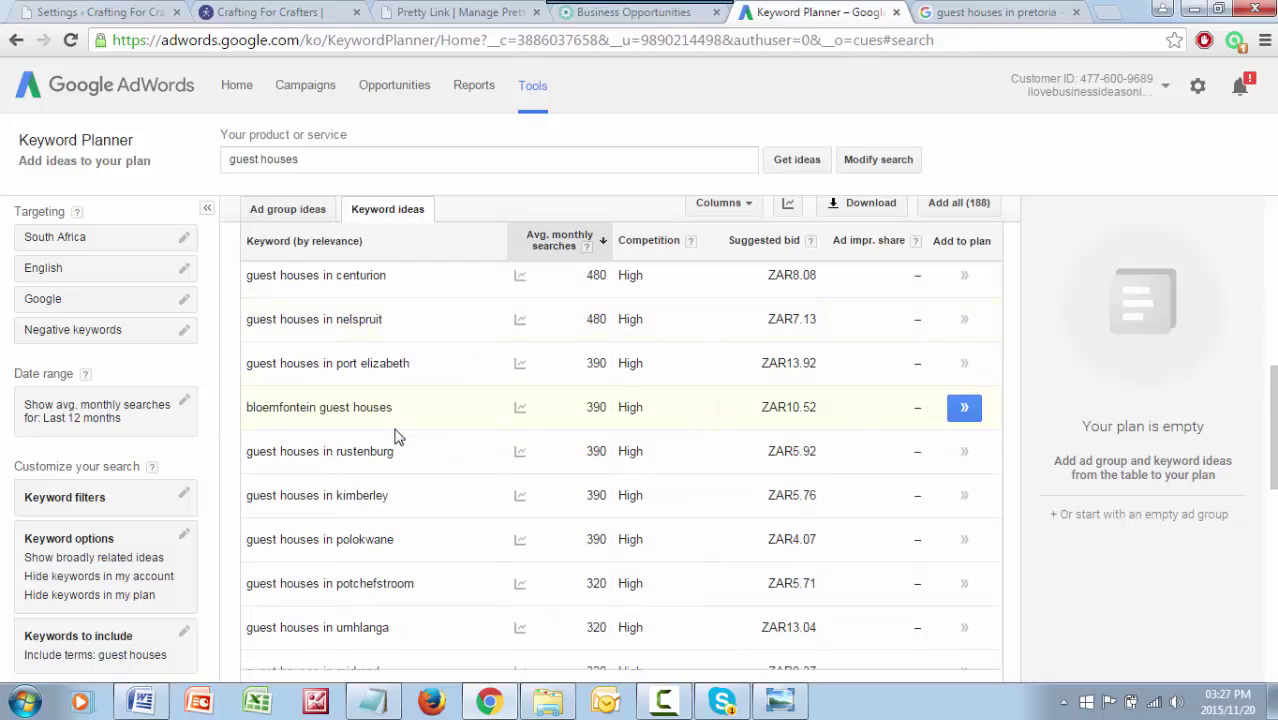
Examine the remaining city-specific guest house keywords down to the end of the first page, then review the search volume trend
{"action": "scroll", "coordinate": [398, 482], "scroll_direction": "down", "scroll_amount": 1}
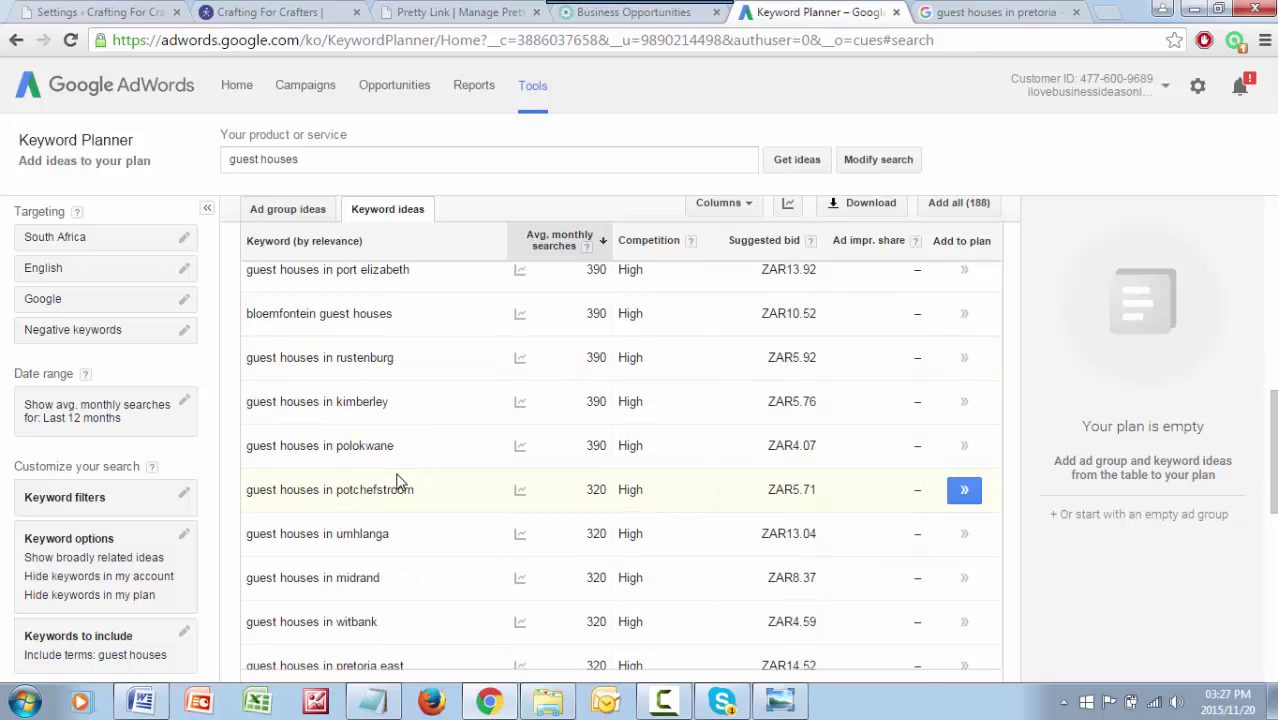
{"action": "scroll", "coordinate": [368, 558], "scroll_direction": "down", "scroll_amount": 3}
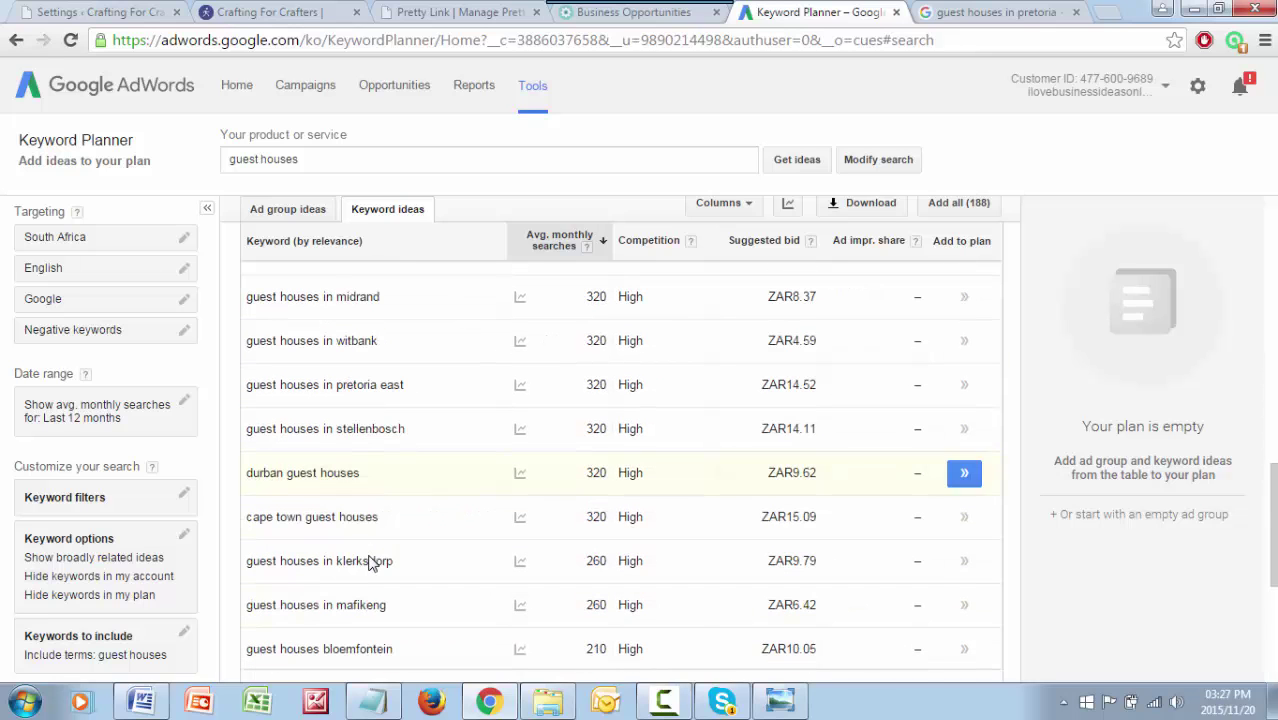
{"action": "scroll", "coordinate": [394, 463], "scroll_direction": "down", "scroll_amount": 1}
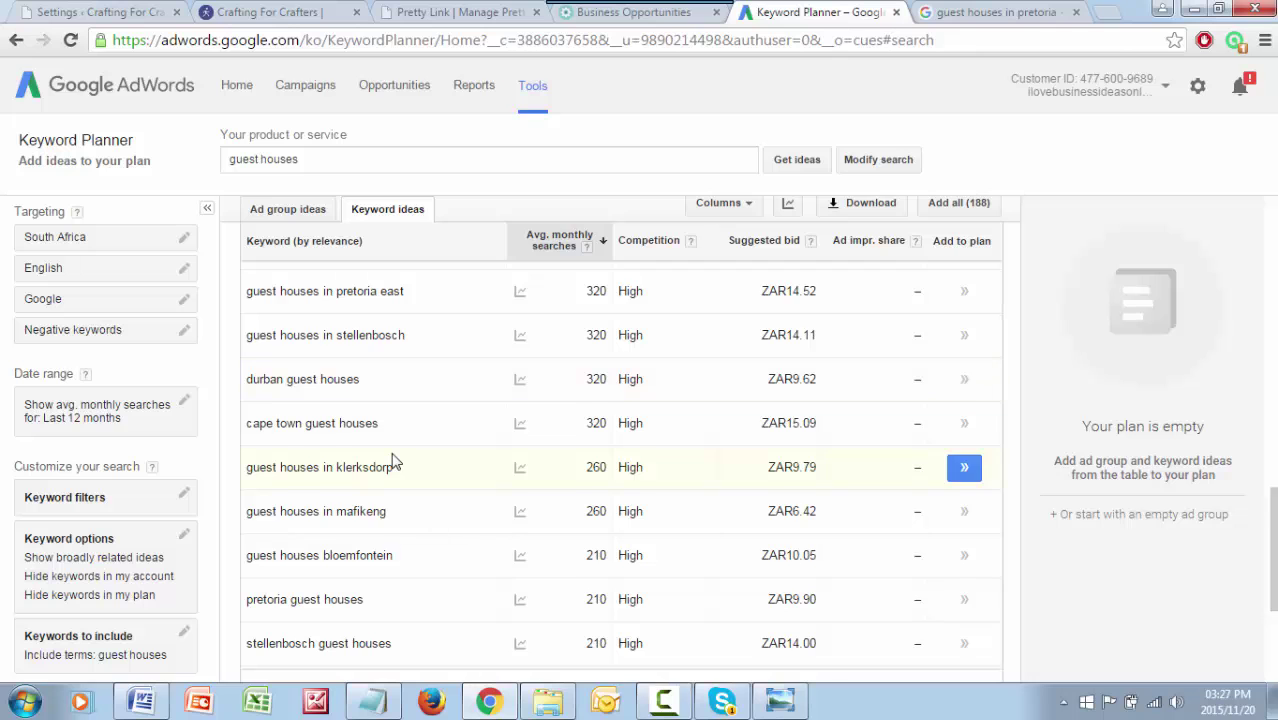
{"action": "scroll", "coordinate": [393, 461], "scroll_direction": "down", "scroll_amount": 1}
{"action": "scroll", "coordinate": [393, 461], "scroll_direction": "down", "scroll_amount": 2}
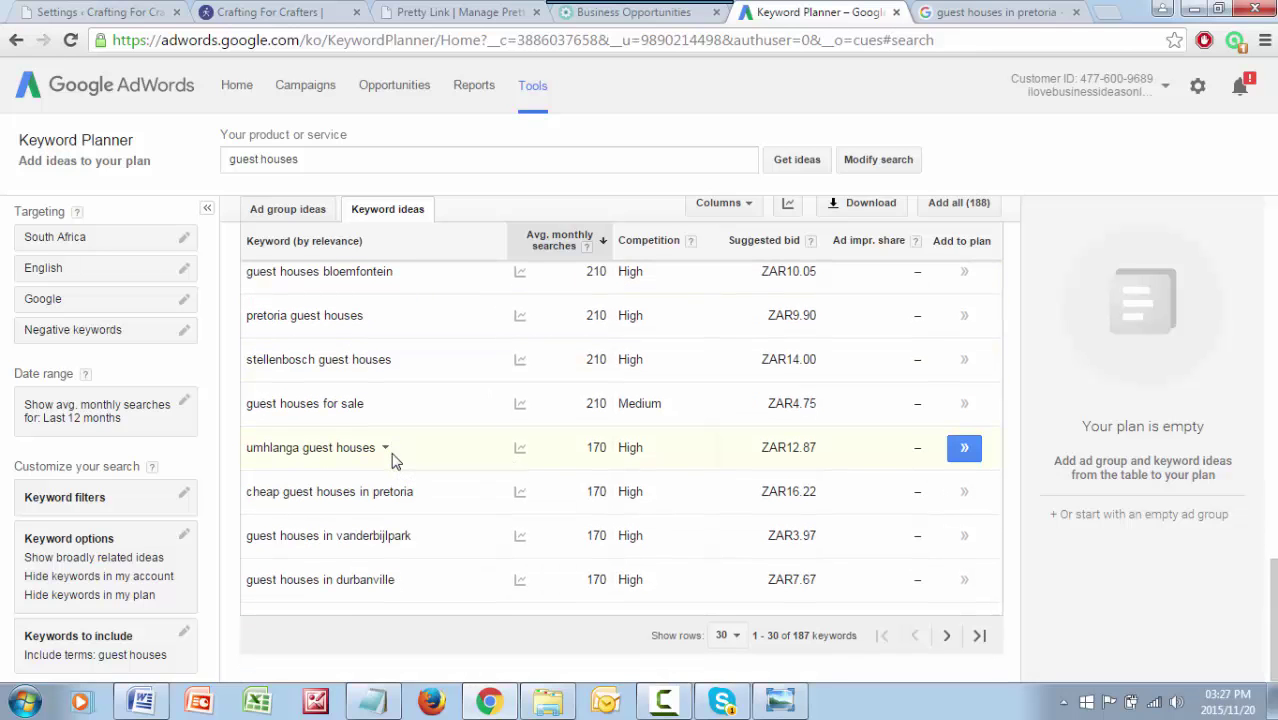
{"action": "scroll", "coordinate": [419, 560], "scroll_direction": "up", "scroll_amount": 15}
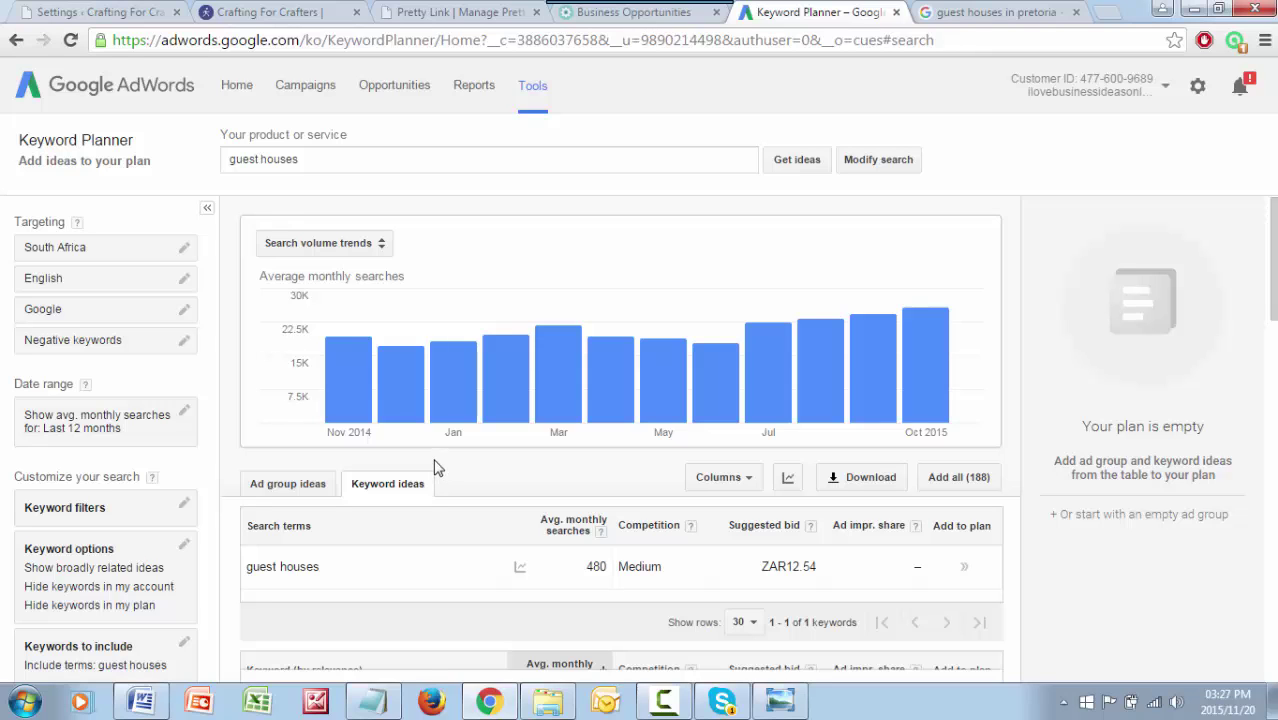
{"action": "mouse_move", "coordinate": [346, 397]}
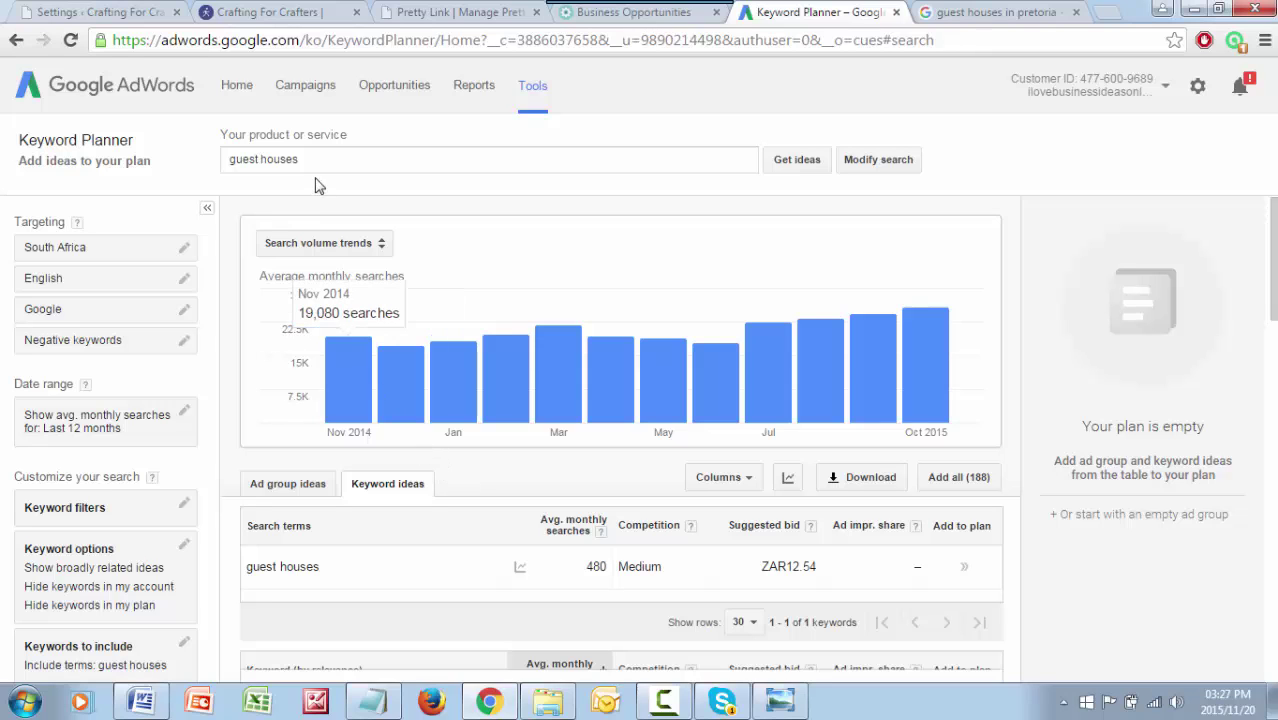
Copy the keyword idea "guest houses in johannesburg" and make it the product or service to search
{"action": "scroll", "coordinate": [348, 395], "scroll_direction": "down", "scroll_amount": 3}
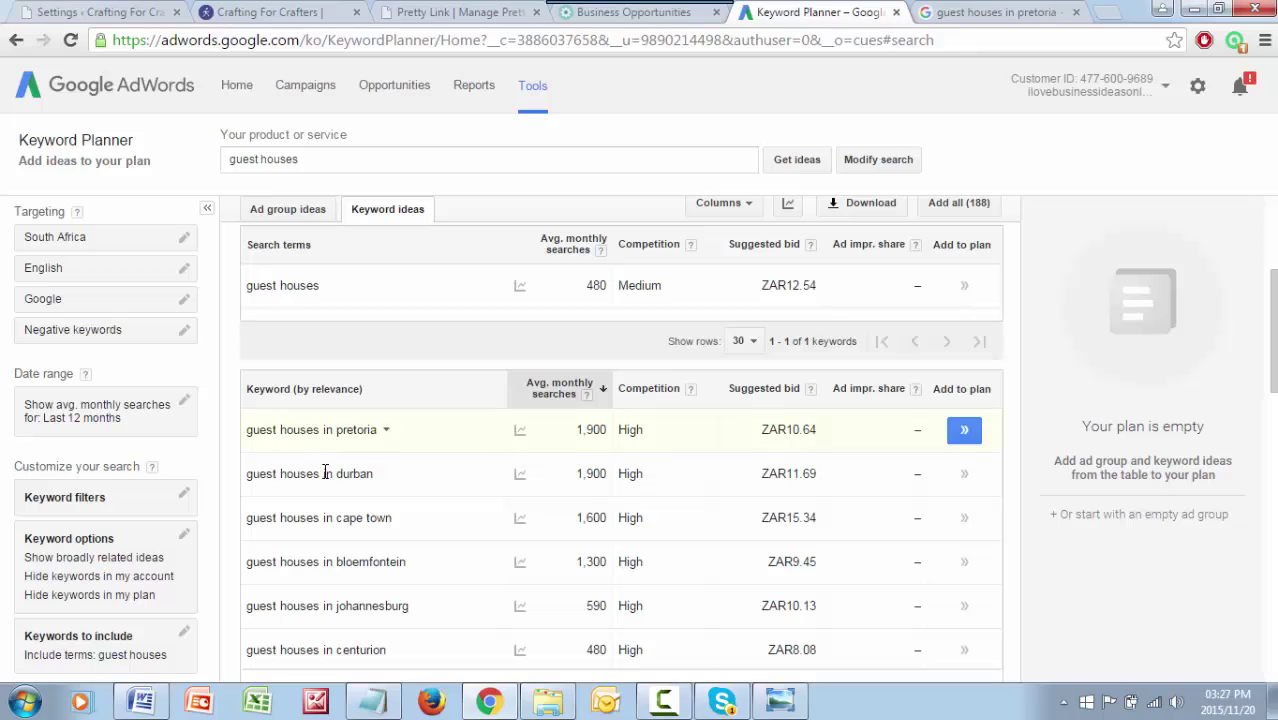
{"action": "scroll", "coordinate": [388, 503], "scroll_direction": "down", "scroll_amount": 1}
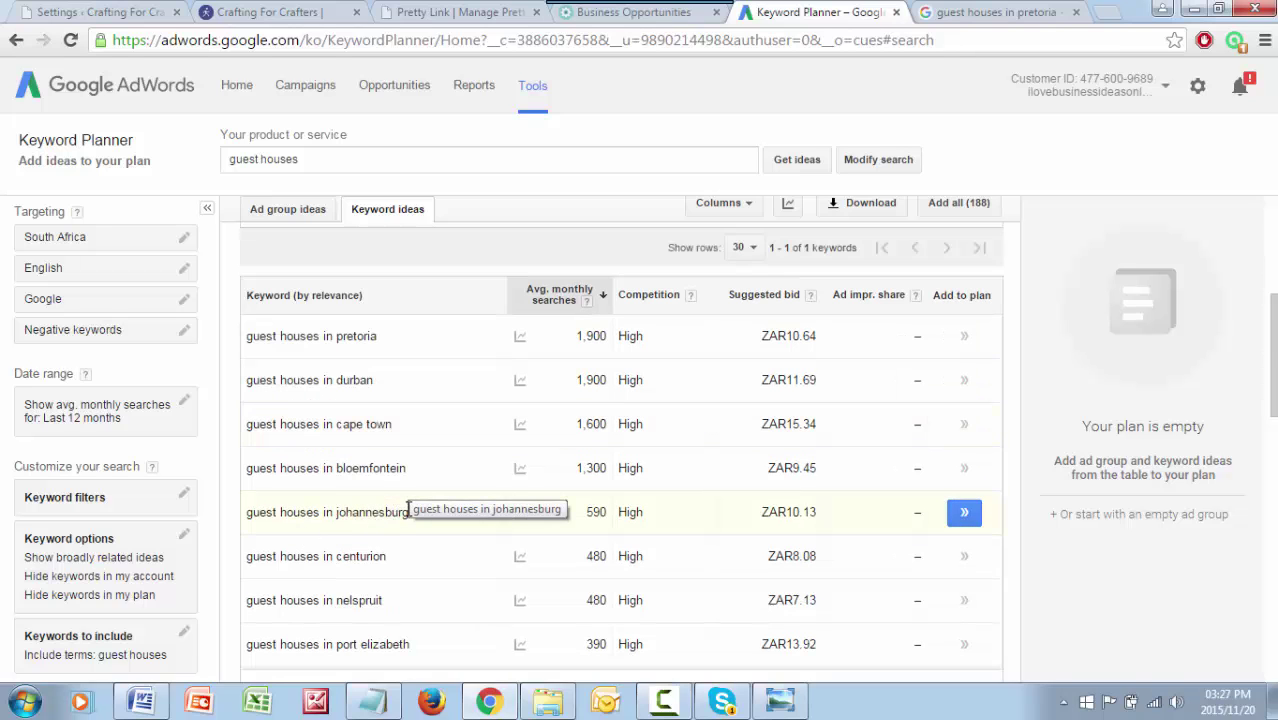
{"action": "left_click", "coordinate": [408, 511]}
{"action": "left_click_drag", "start_coordinate": [408, 511], "coordinate": [250, 514]}
{"action": "right_click", "coordinate": [252, 518]}
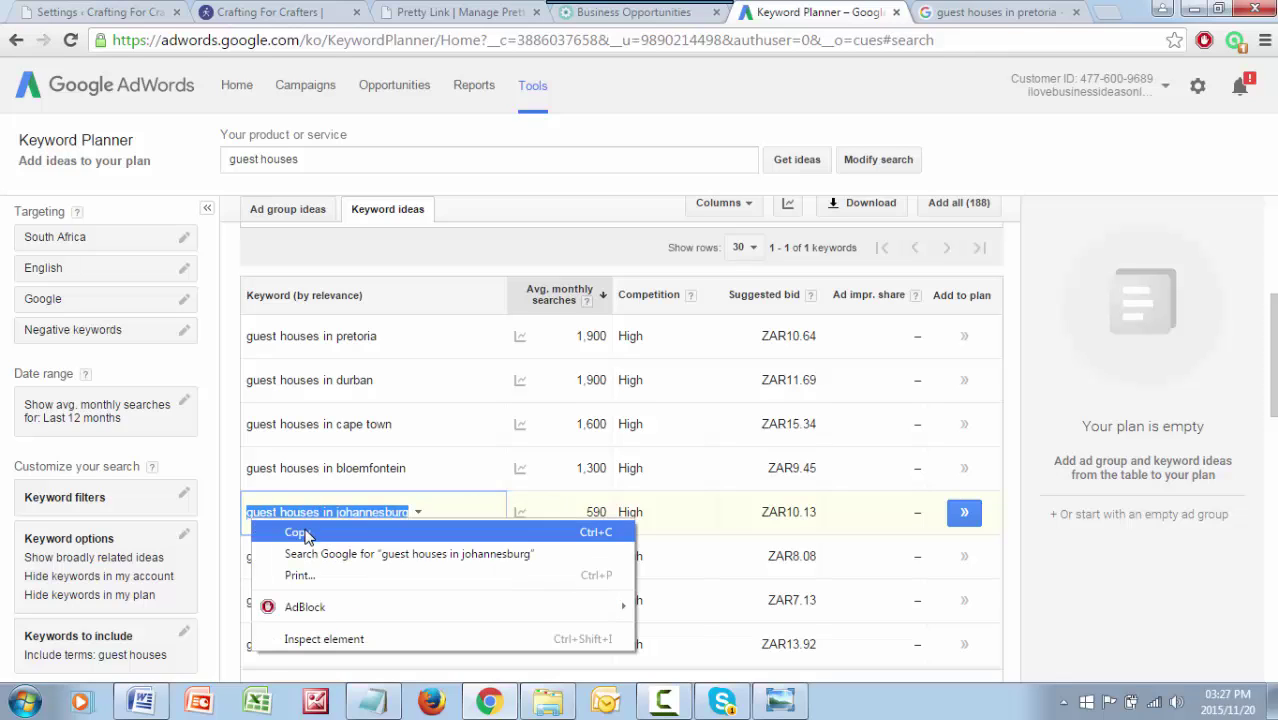
{"action": "left_click", "coordinate": [300, 530]}
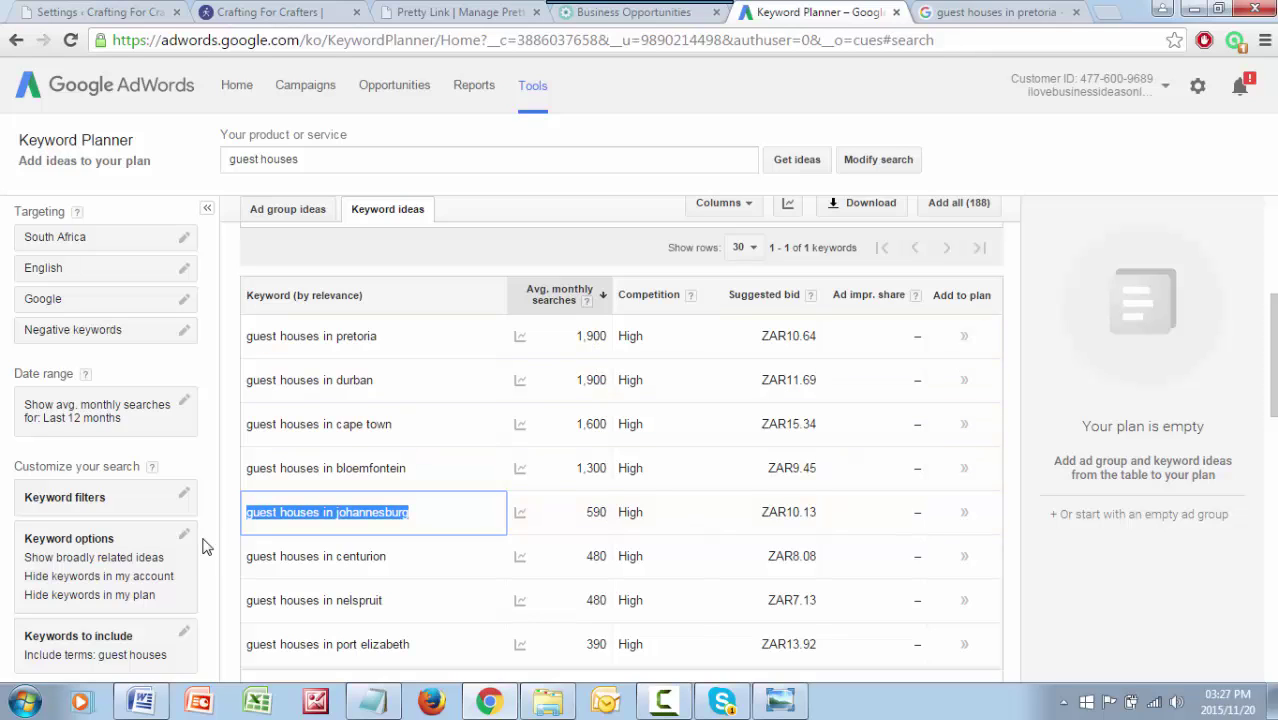
{"action": "left_click", "coordinate": [305, 160]}
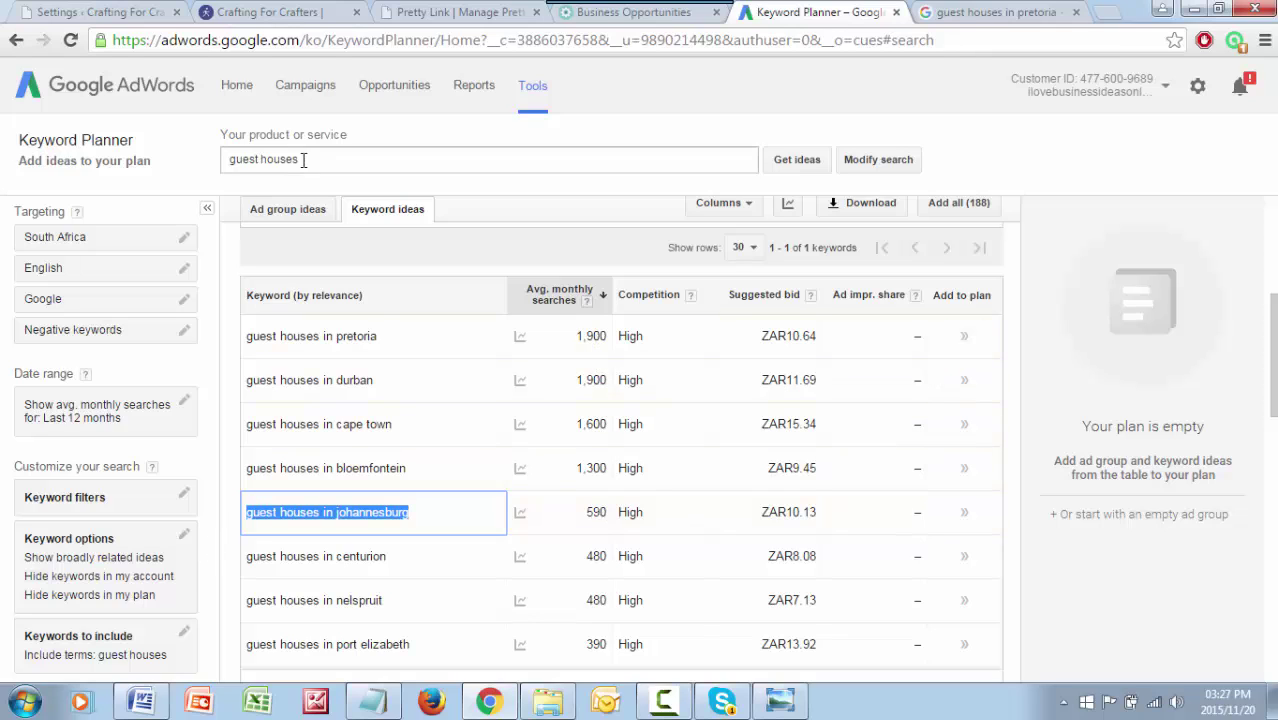
{"action": "left_click_drag", "start_coordinate": [305, 160], "coordinate": [207, 160]}
{"action": "right_click", "coordinate": [259, 163]}
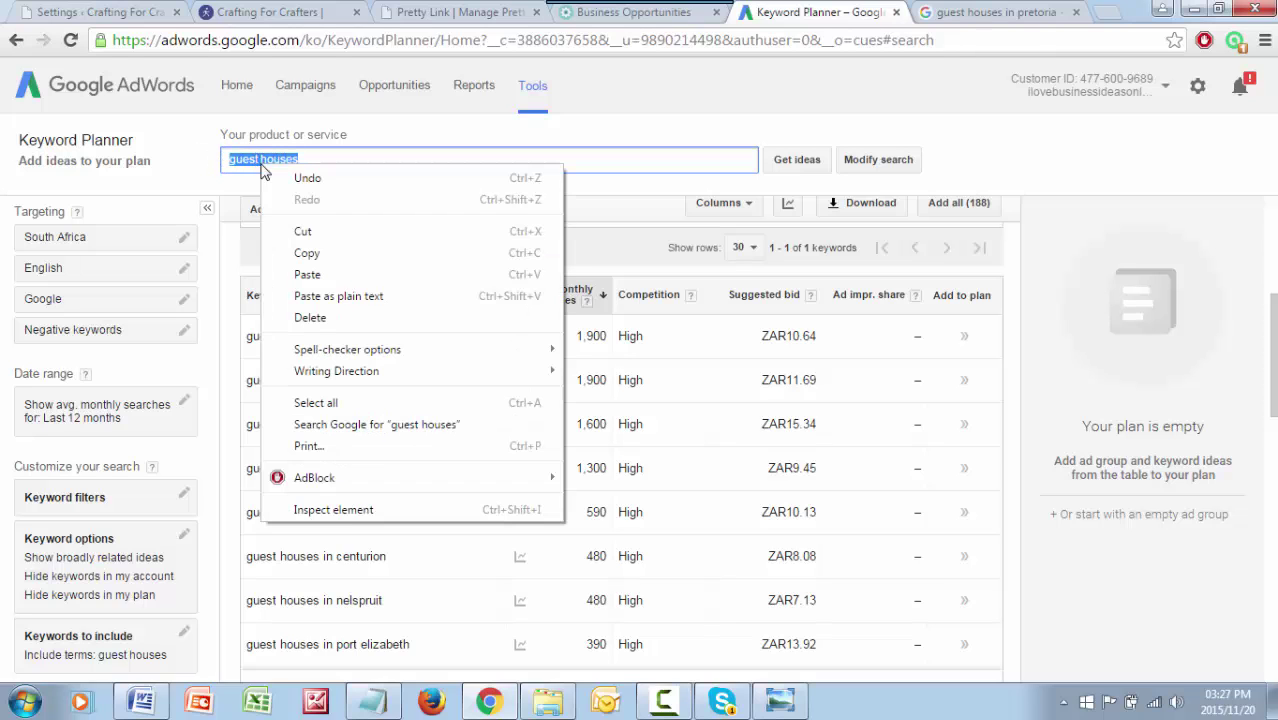
{"action": "left_click", "coordinate": [331, 275]}
Replace the term that keyword ideas must contain with "guest houses in johannesburg" and save it
{"action": "left_click", "coordinate": [184, 631]}
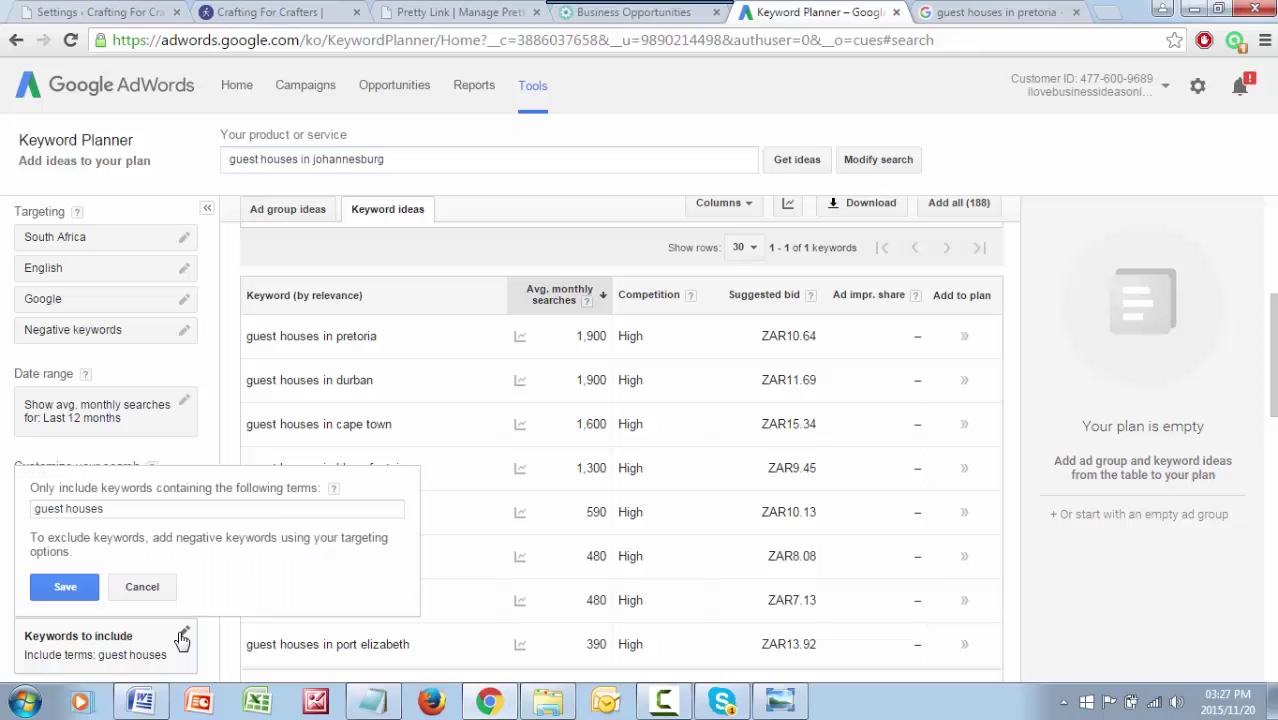
{"action": "left_click_drag", "start_coordinate": [131, 511], "coordinate": [26, 510]}
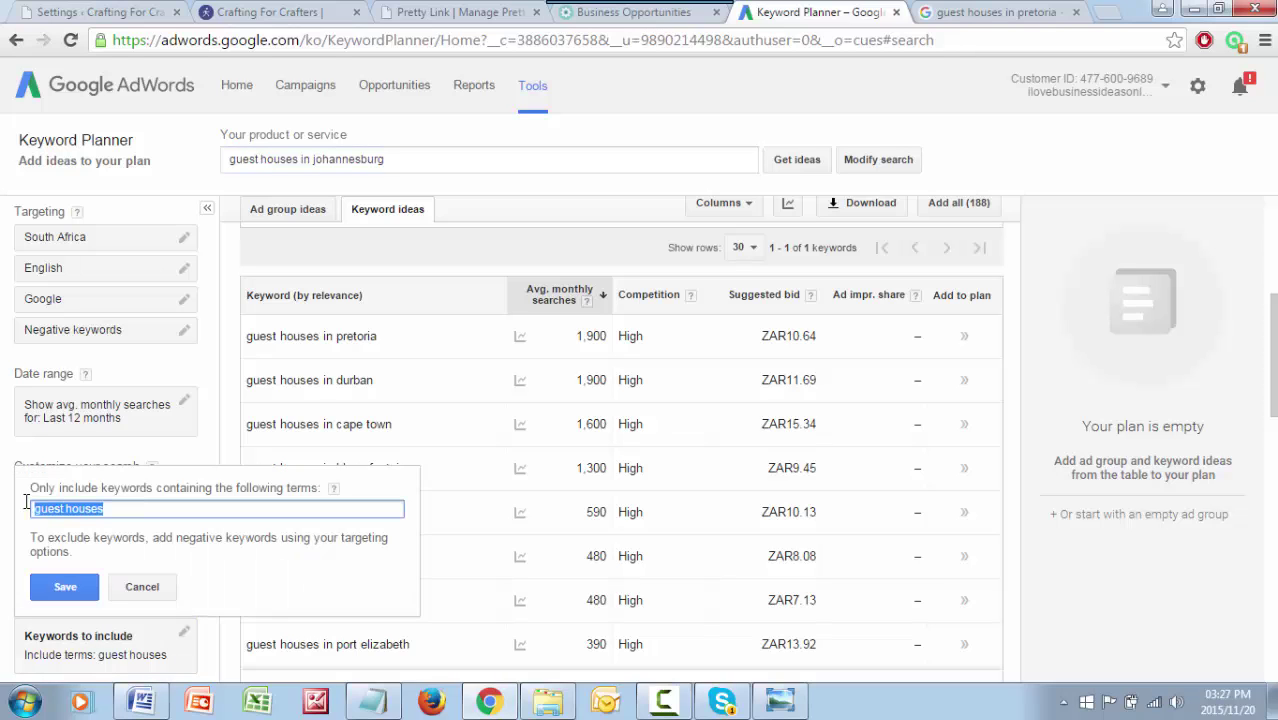
{"action": "right_click", "coordinate": [96, 512]}
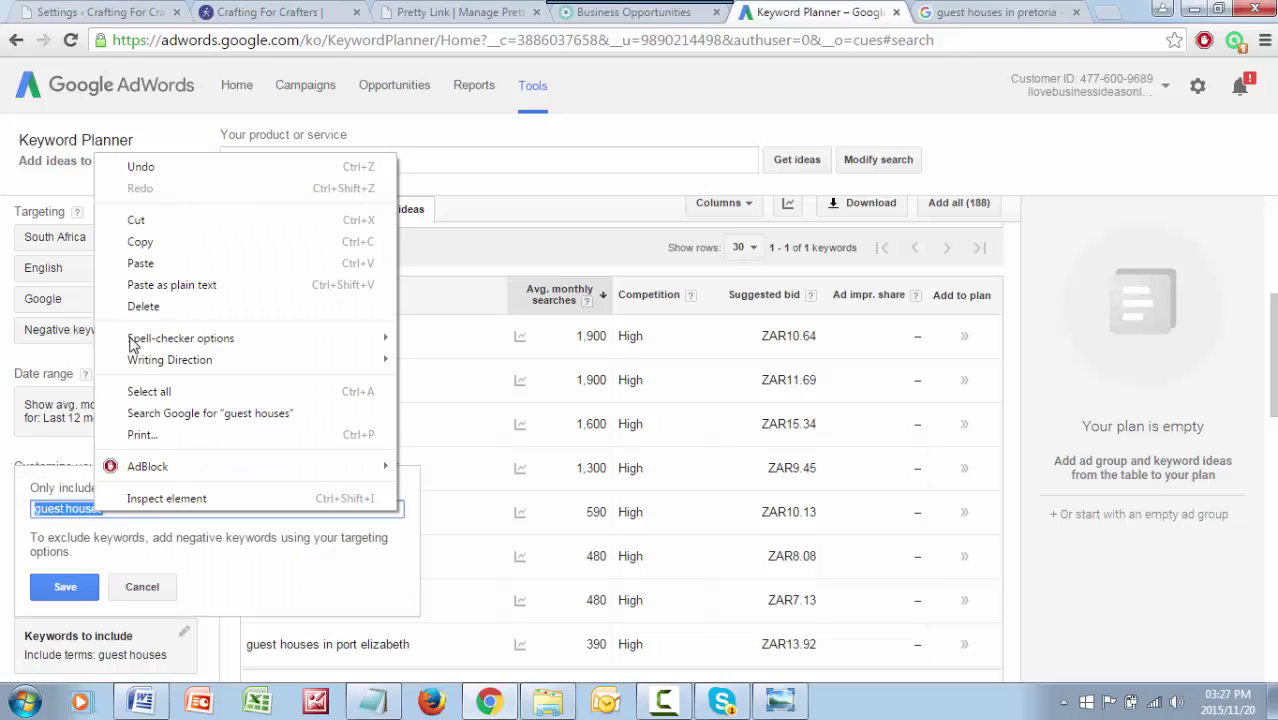
{"action": "left_click", "coordinate": [145, 265]}
{"action": "left_click", "coordinate": [74, 587]}
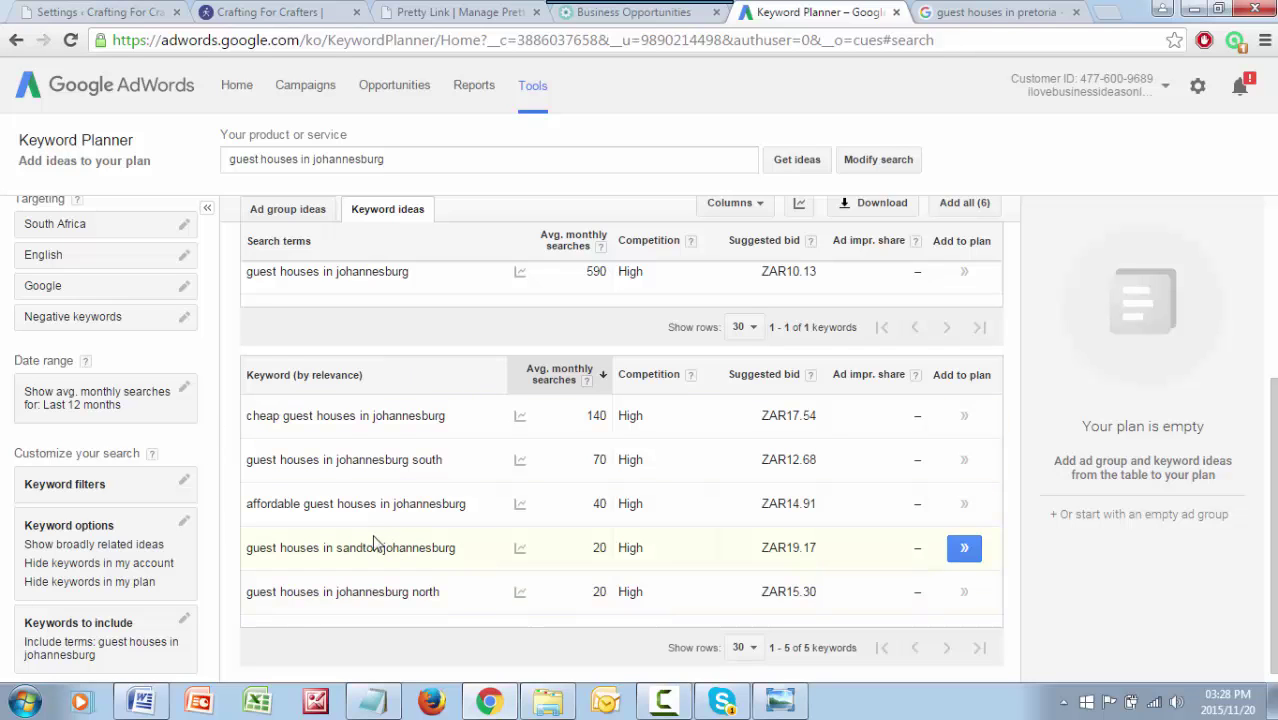
Examine the Johannesburg guest house keyword ideas, focusing on the "guest houses" part of the main search term
{"action": "scroll", "coordinate": [348, 457], "scroll_direction": "up", "scroll_amount": 1}
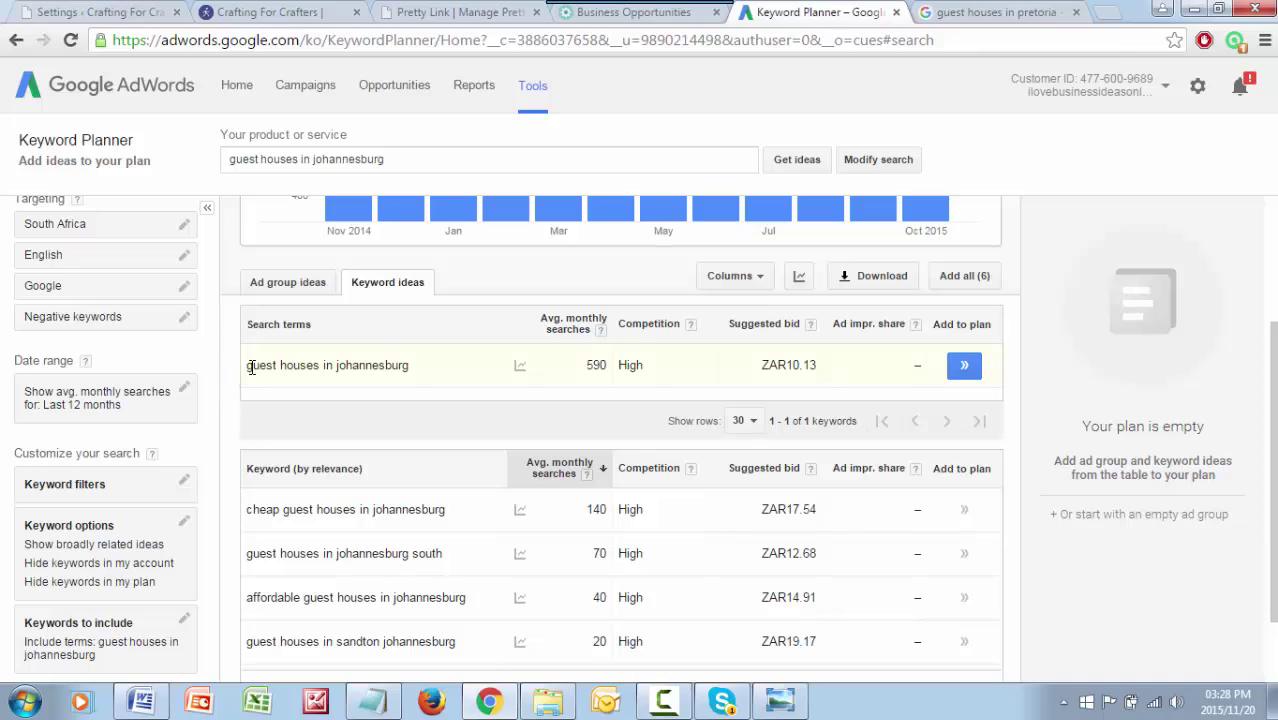
{"action": "left_click_drag", "start_coordinate": [247, 365], "coordinate": [322, 355]}
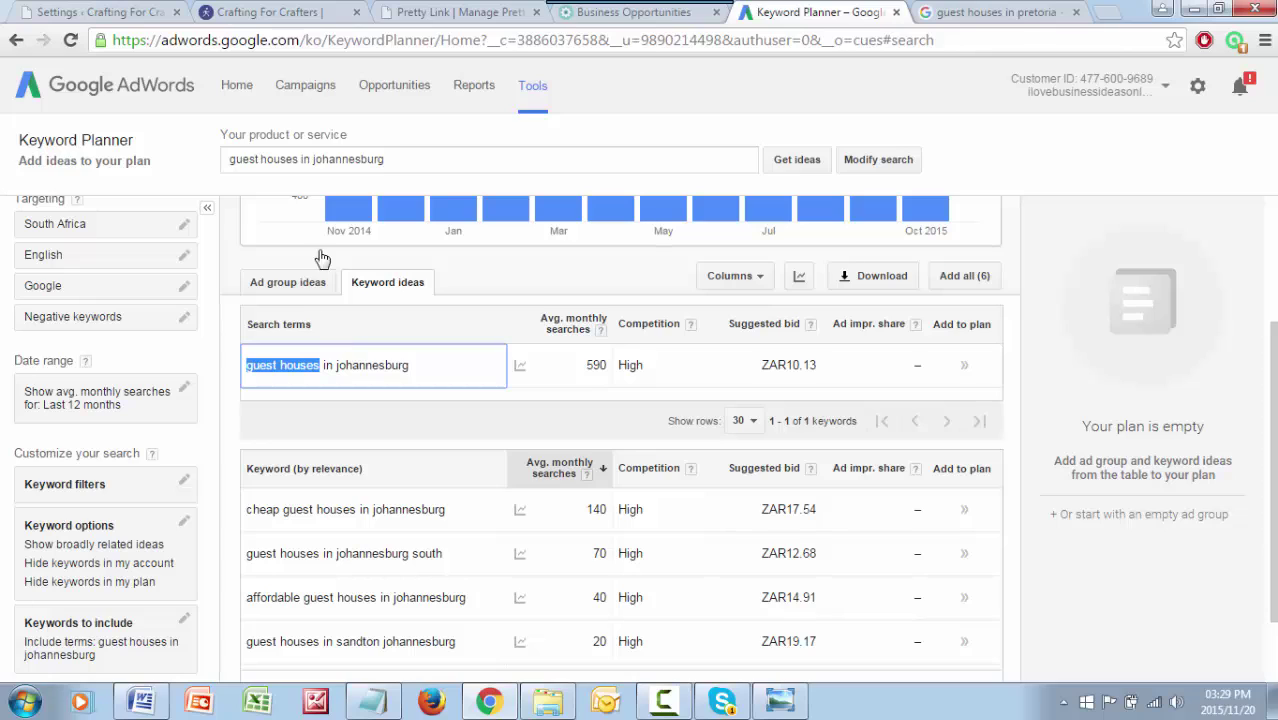
{"action": "left_click", "coordinate": [1084, 161]}
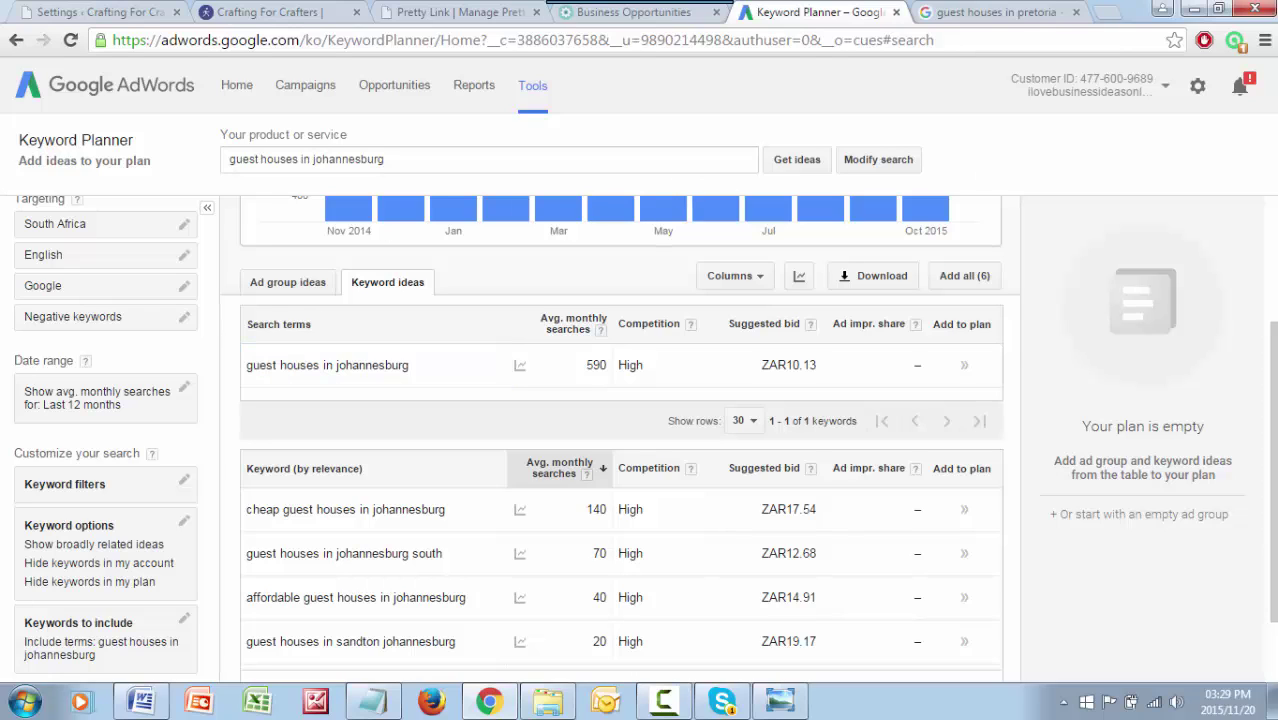